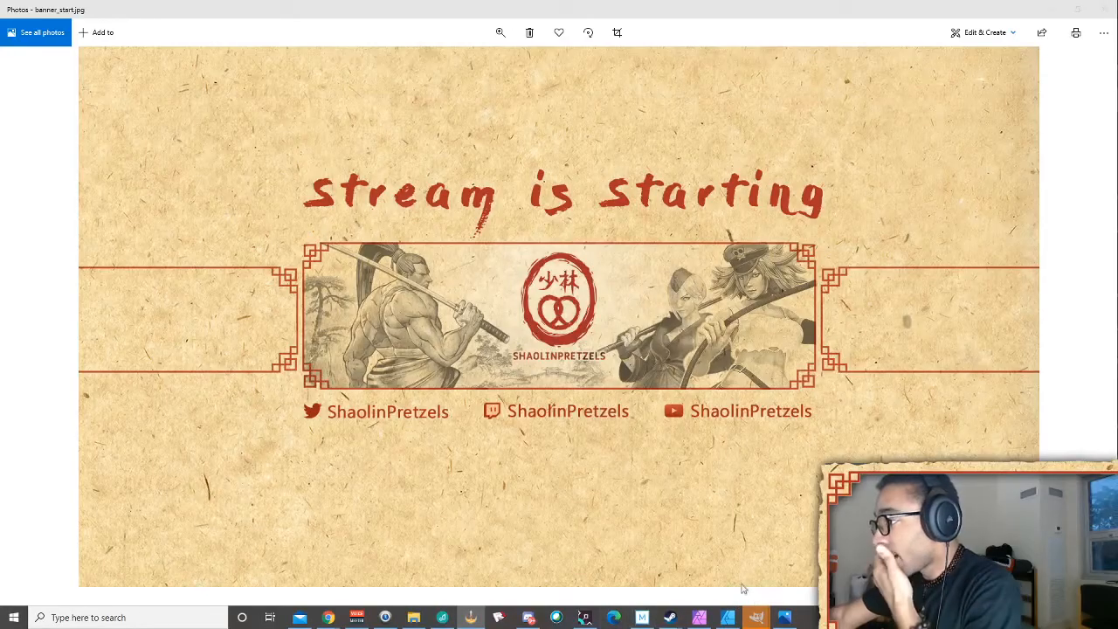
Compare the ohiofgc logo with OH FGC Background in GIMP, then switch to Affinity Photo
{"action": "mouse_move", "coordinate": [757, 621]}
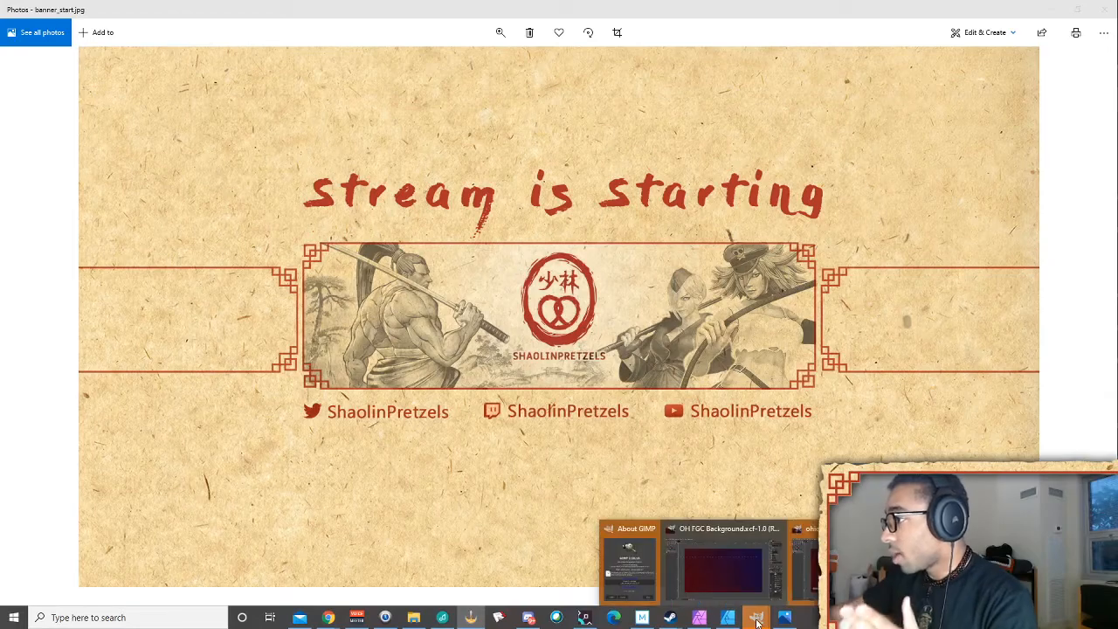
{"action": "mouse_move", "coordinate": [652, 534]}
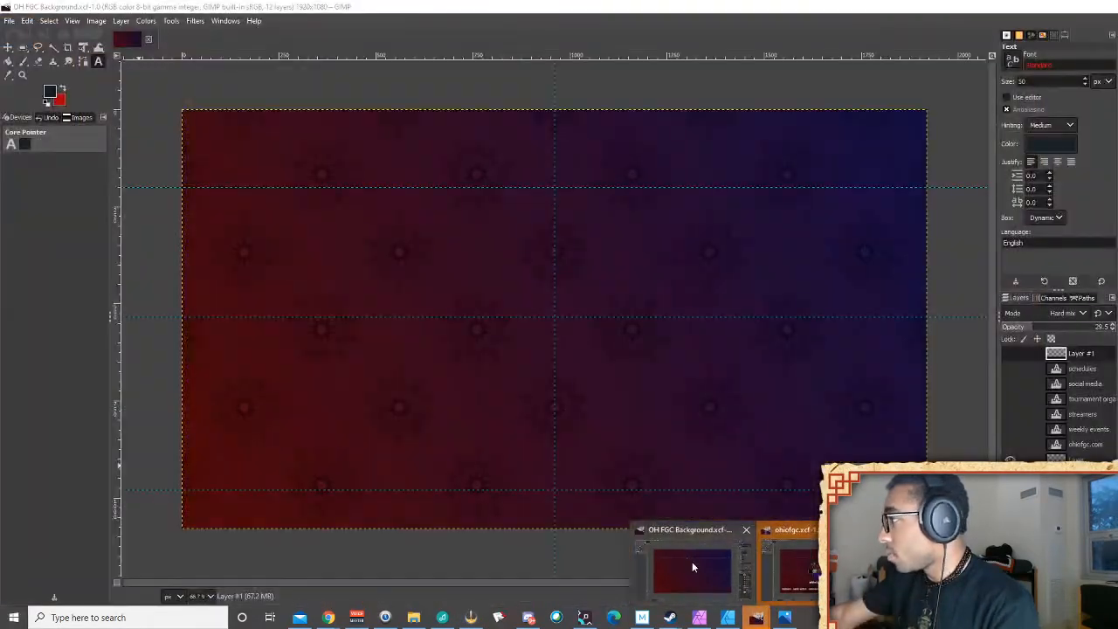
{"action": "left_click", "coordinate": [691, 562]}
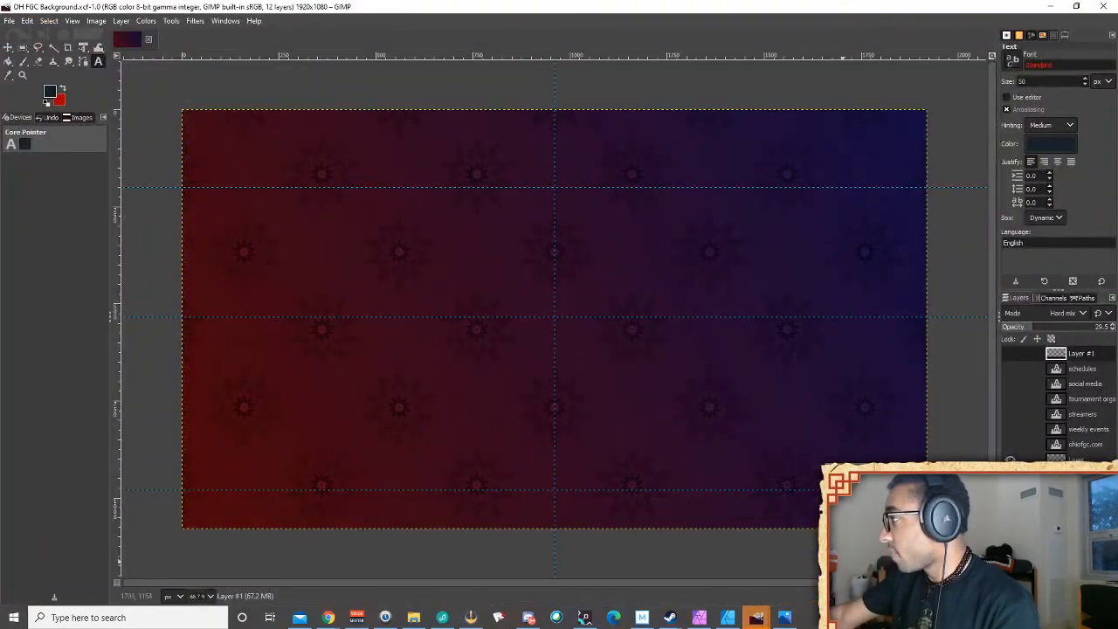
{"action": "mouse_move", "coordinate": [756, 620]}
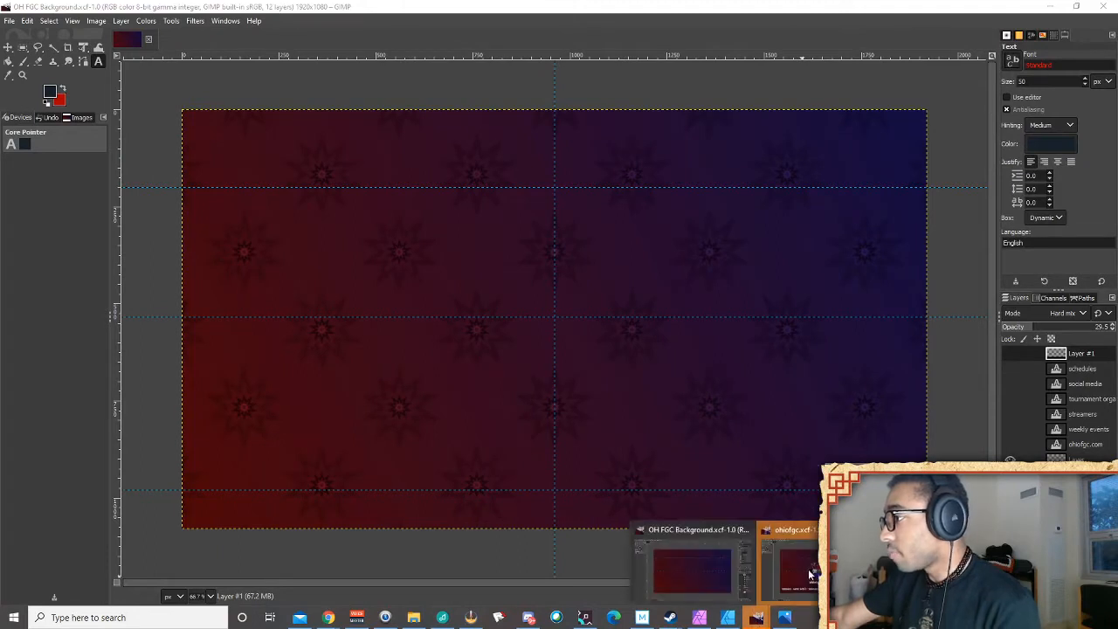
{"action": "left_click", "coordinate": [808, 569]}
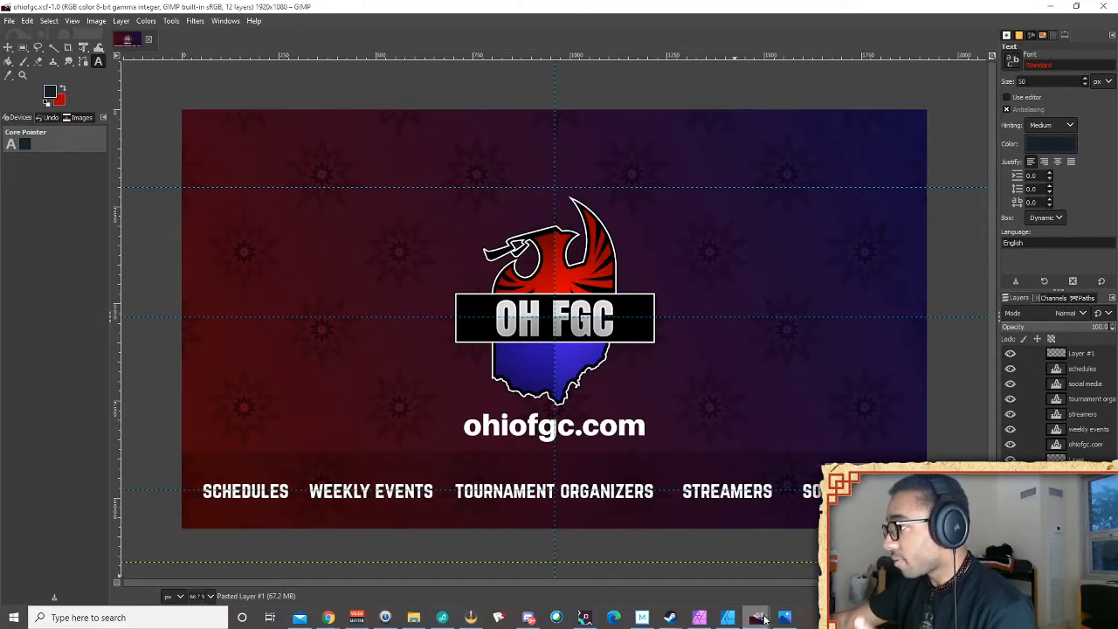
{"action": "mouse_move", "coordinate": [759, 619]}
{"action": "left_click", "coordinate": [694, 561]}
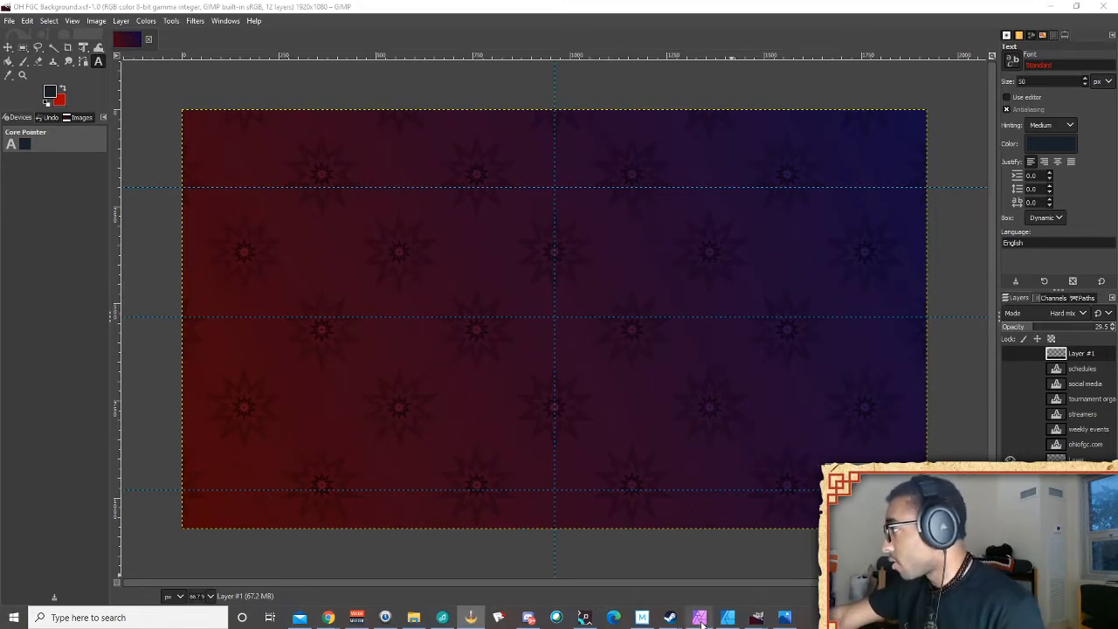
{"action": "mouse_move", "coordinate": [699, 614]}
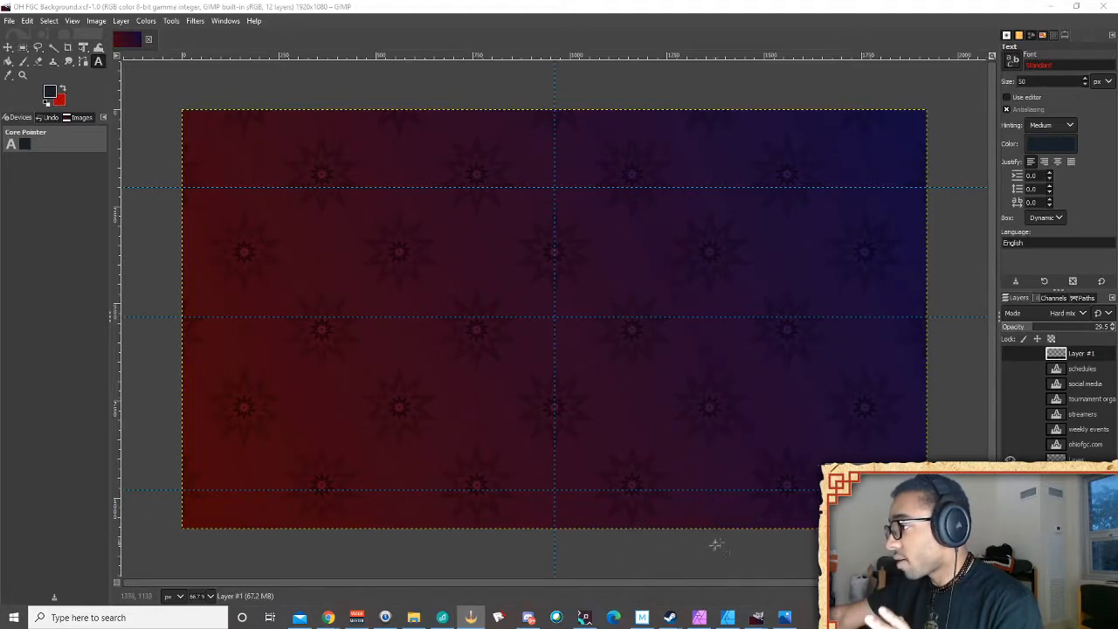
{"action": "left_click", "coordinate": [699, 618]}
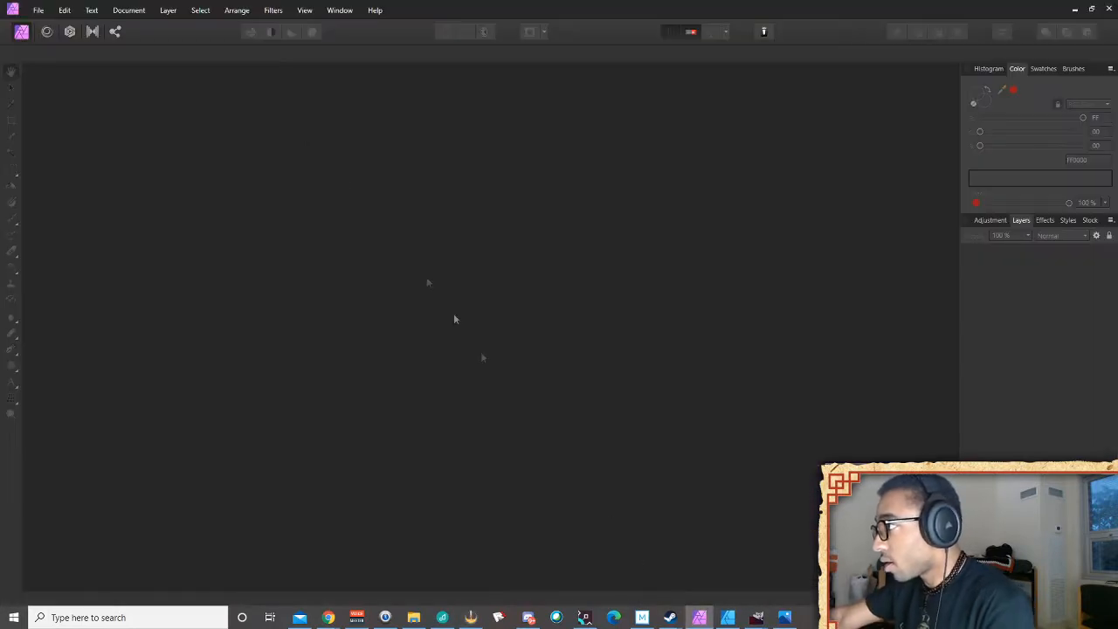
Create a new 1920 × 1080 px document from the Web FHD 1080p preset
{"action": "left_click", "coordinate": [40, 11]}
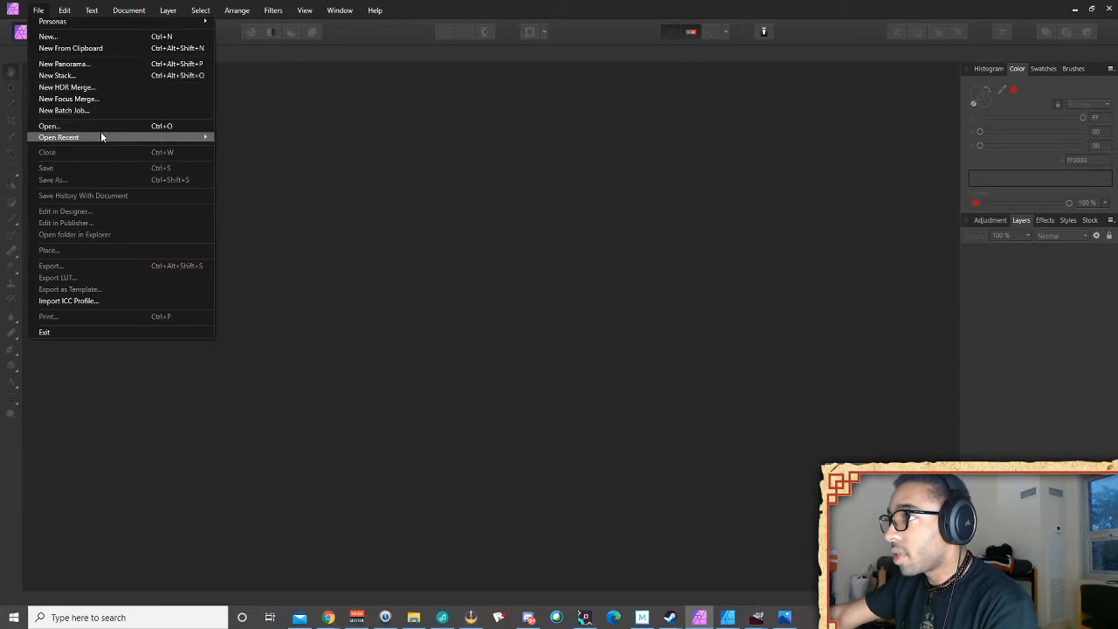
{"action": "mouse_move", "coordinate": [101, 138]}
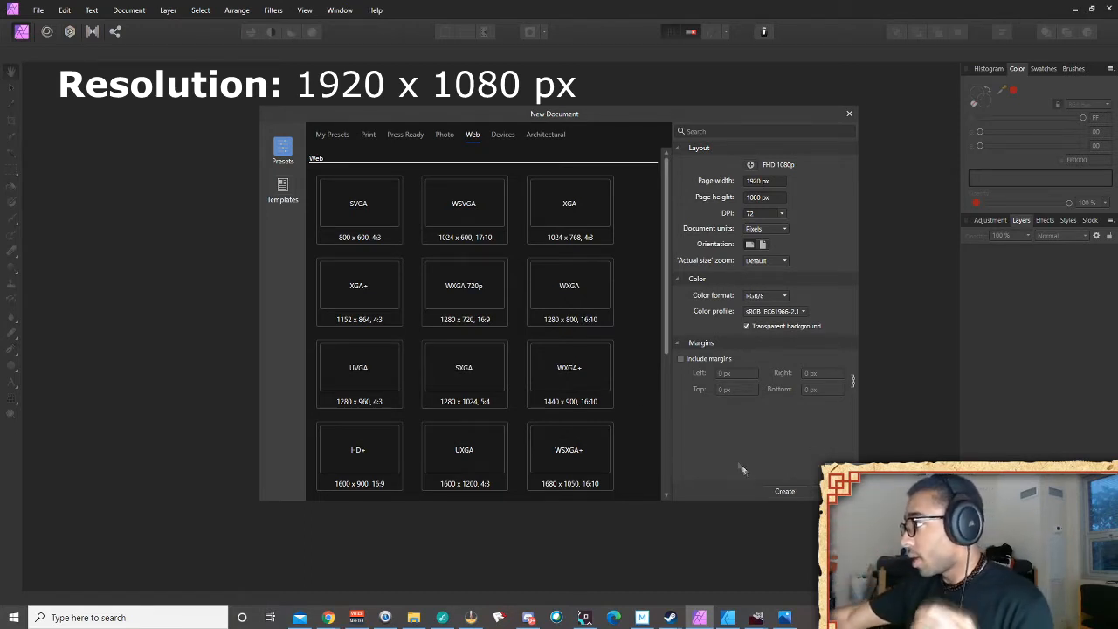
{"action": "left_click", "coordinate": [785, 491]}
Start placing an image, browsing from Images into the Editing Files folder
{"action": "left_click", "coordinate": [39, 11]}
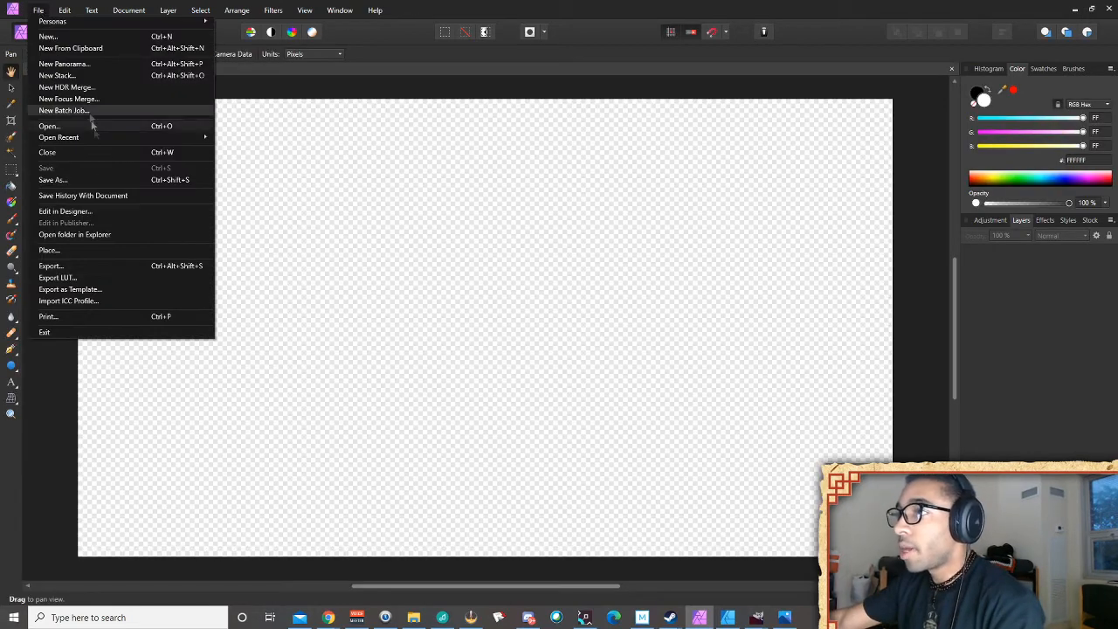
{"action": "left_click", "coordinate": [62, 253]}
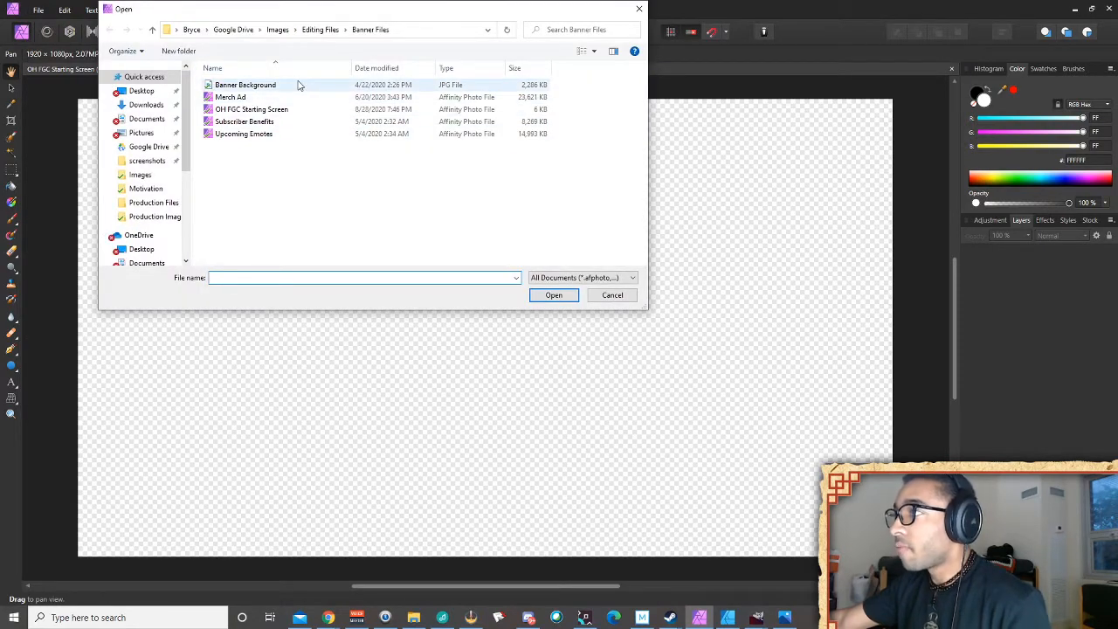
{"action": "left_click", "coordinate": [278, 30]}
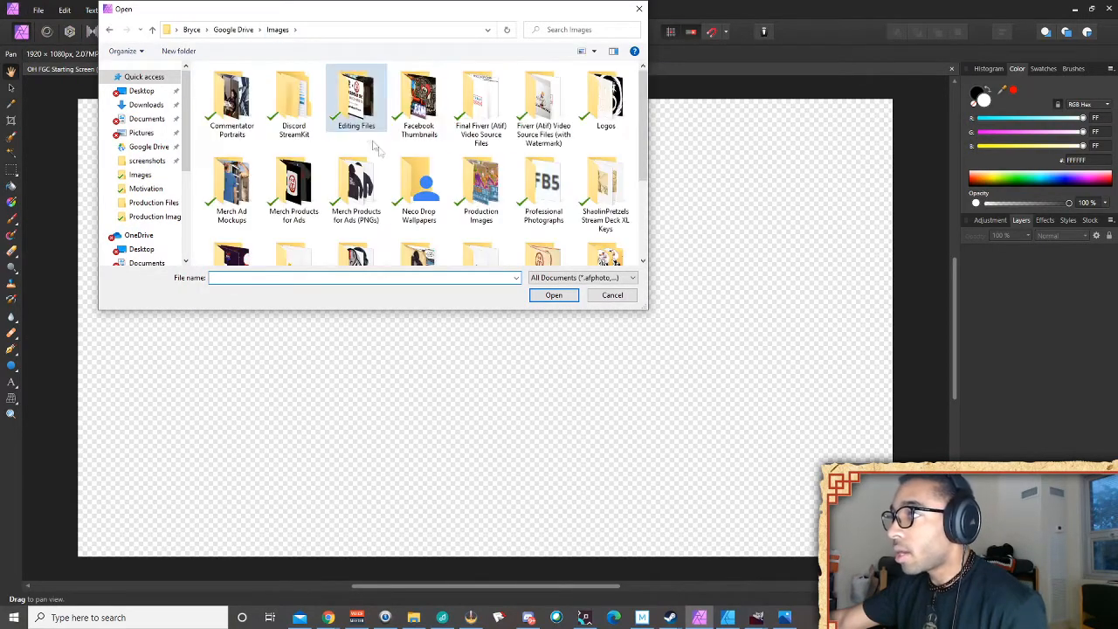
{"action": "scroll", "coordinate": [419, 201], "scroll_direction": "down", "scroll_amount": 3}
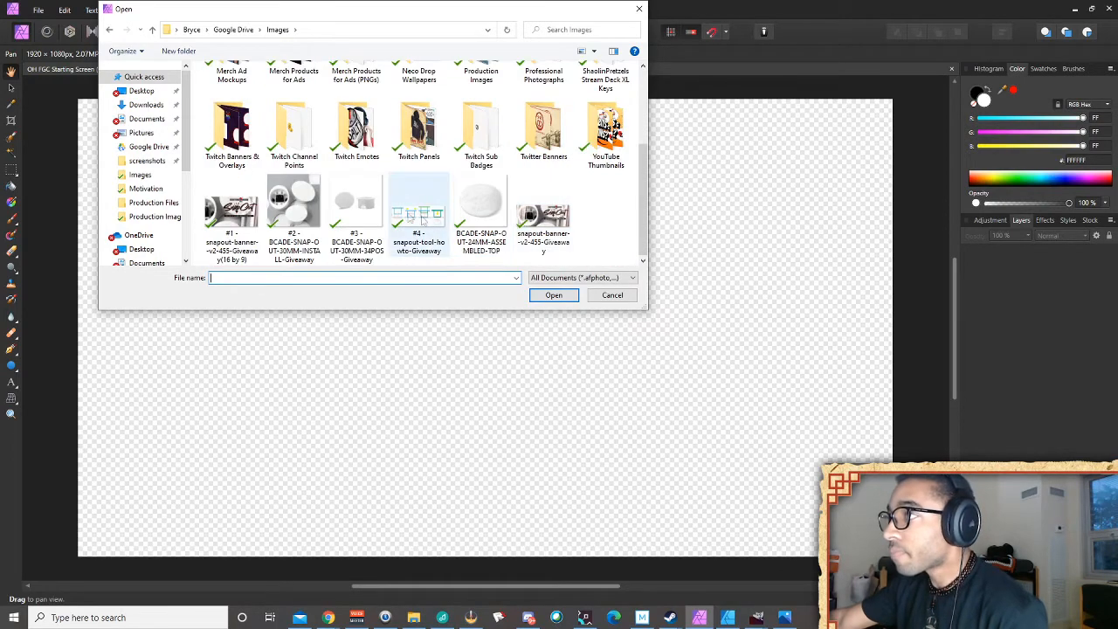
{"action": "double_click", "coordinate": [233, 131]}
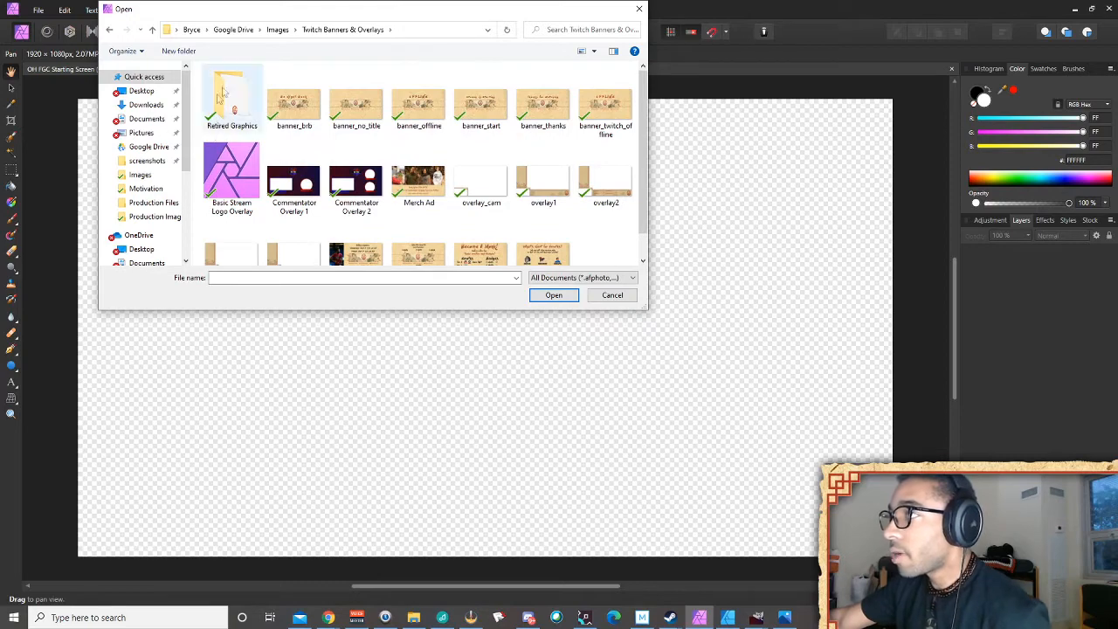
{"action": "scroll", "coordinate": [223, 94], "scroll_direction": "down", "scroll_amount": 1}
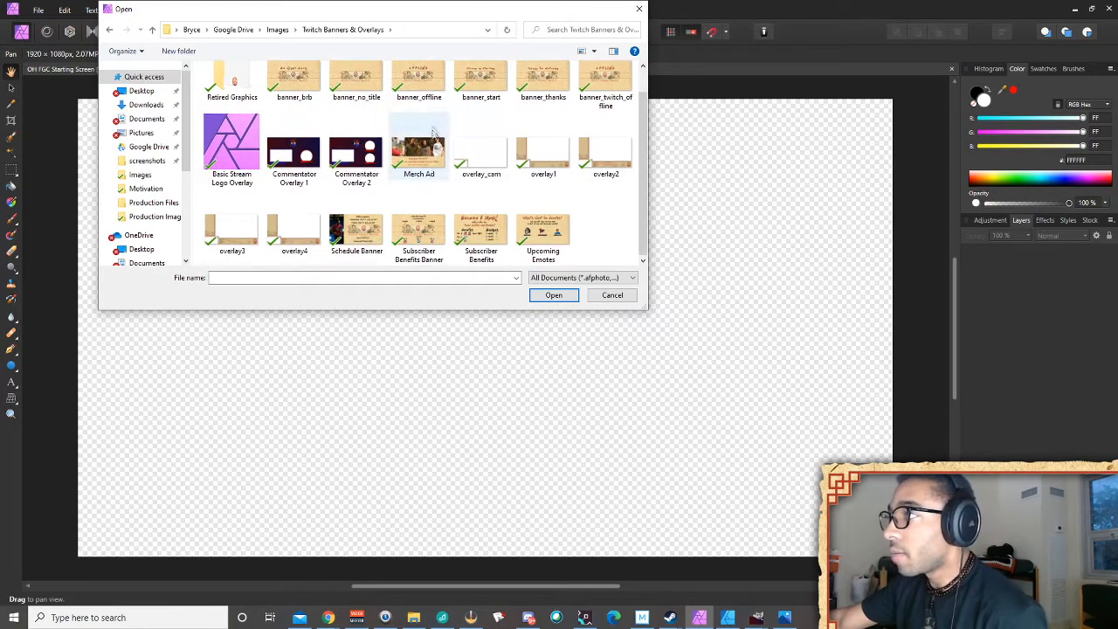
{"action": "left_click", "coordinate": [278, 30]}
{"action": "scroll", "coordinate": [332, 131], "scroll_direction": "up", "scroll_amount": 1}
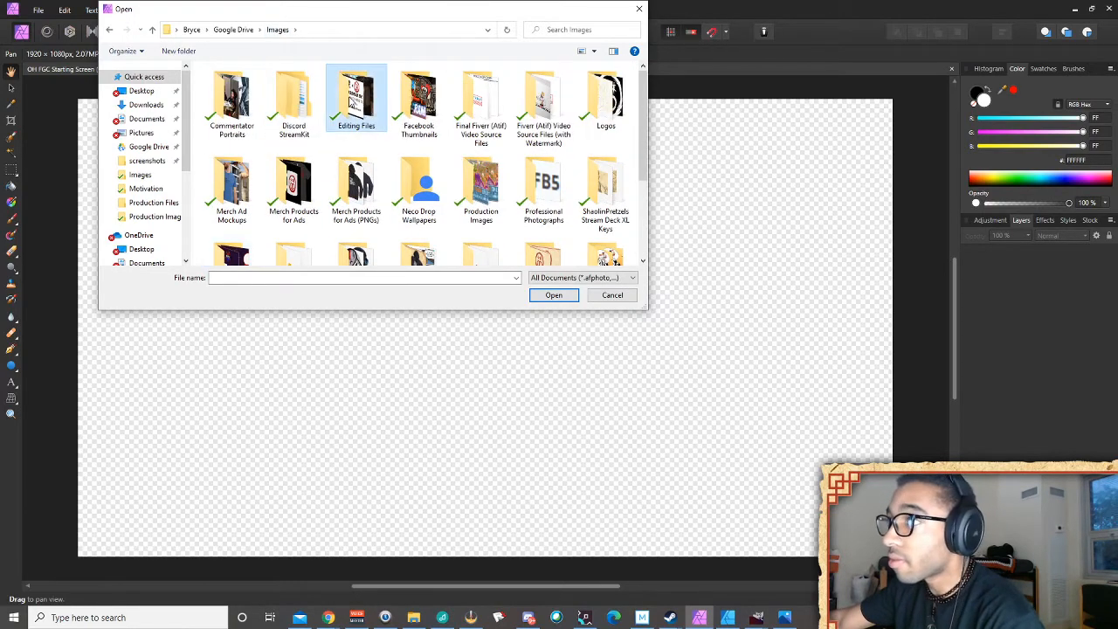
{"action": "double_click", "coordinate": [353, 101]}
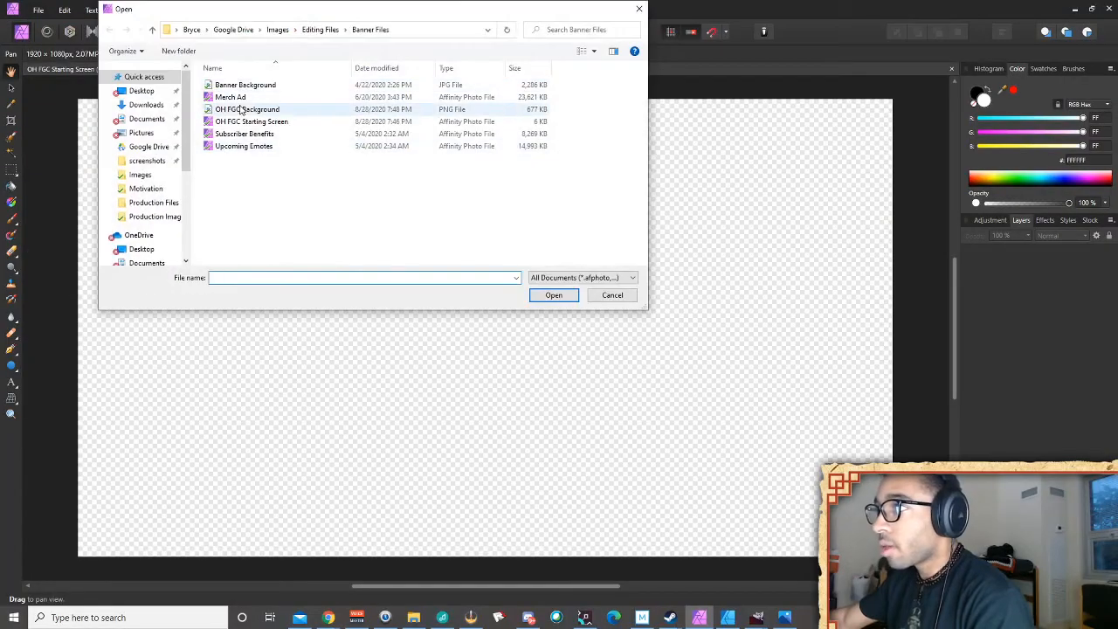
Place the OH FGC Background image on the canvas and set its X and Y to 0 px
{"action": "double_click", "coordinate": [238, 108]}
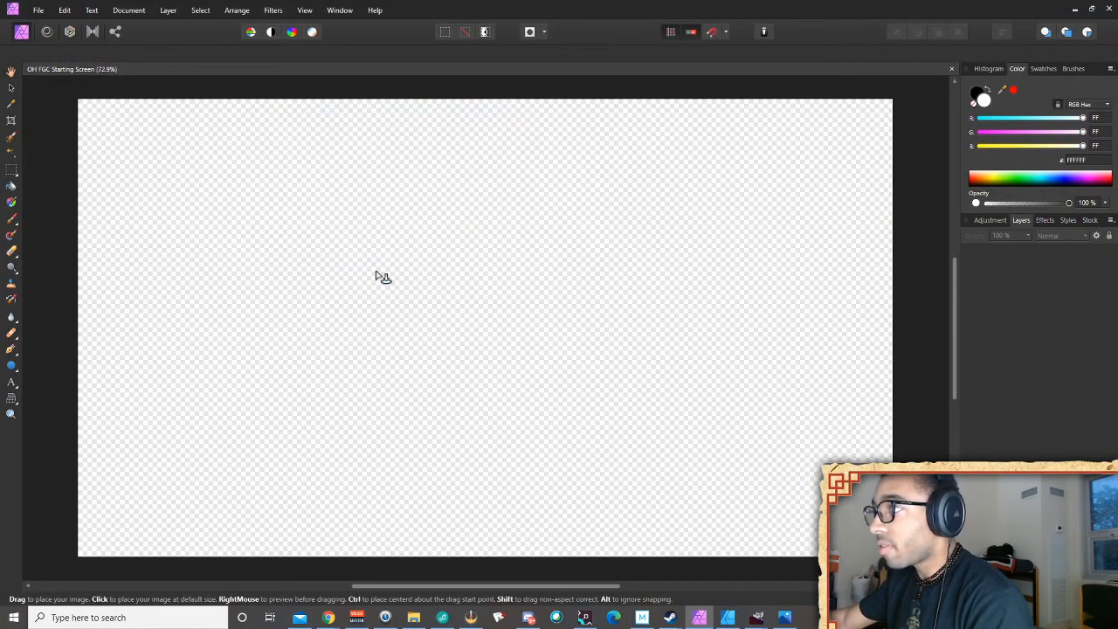
{"action": "left_click", "coordinate": [376, 272]}
{"action": "left_click_drag", "start_coordinate": [448, 293], "coordinate": [548, 333]}
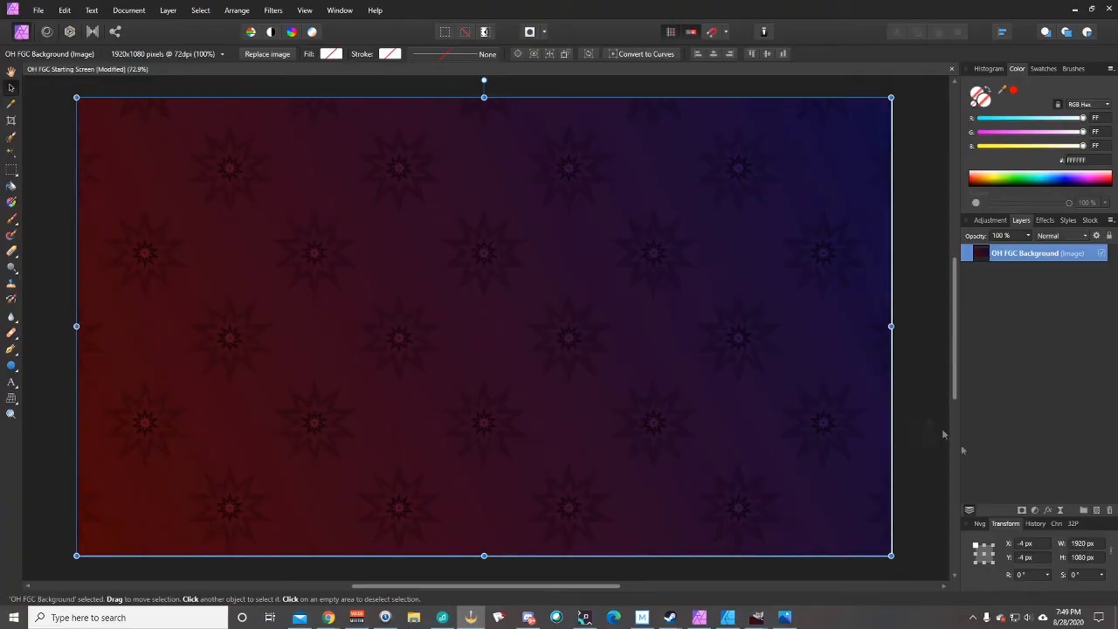
{"action": "left_click", "coordinate": [1032, 545]}
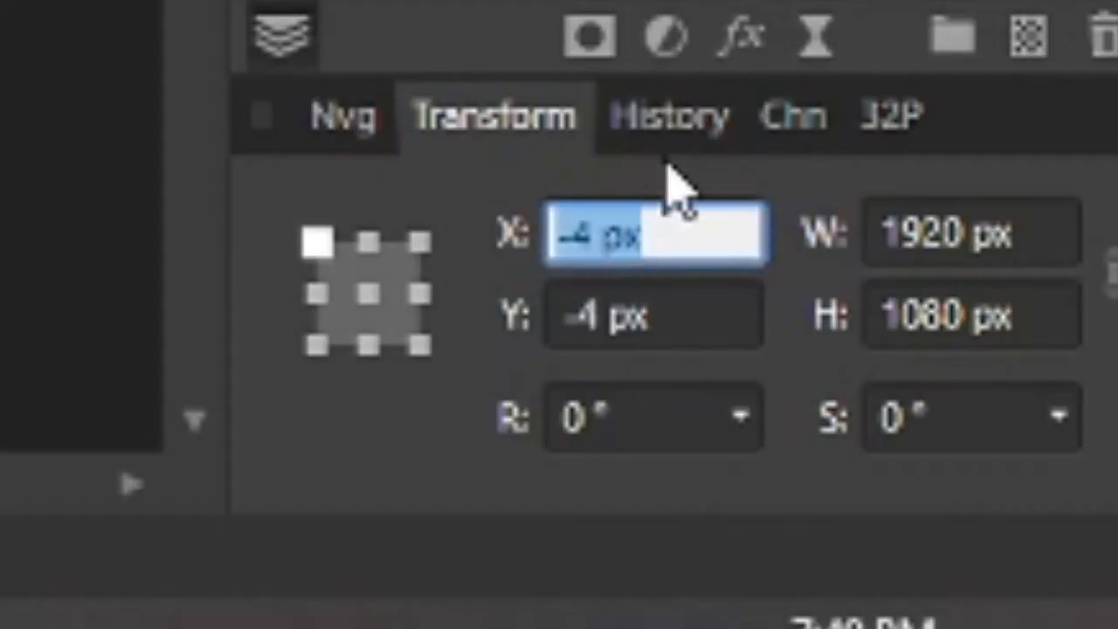
{"action": "type", "text": "0"}
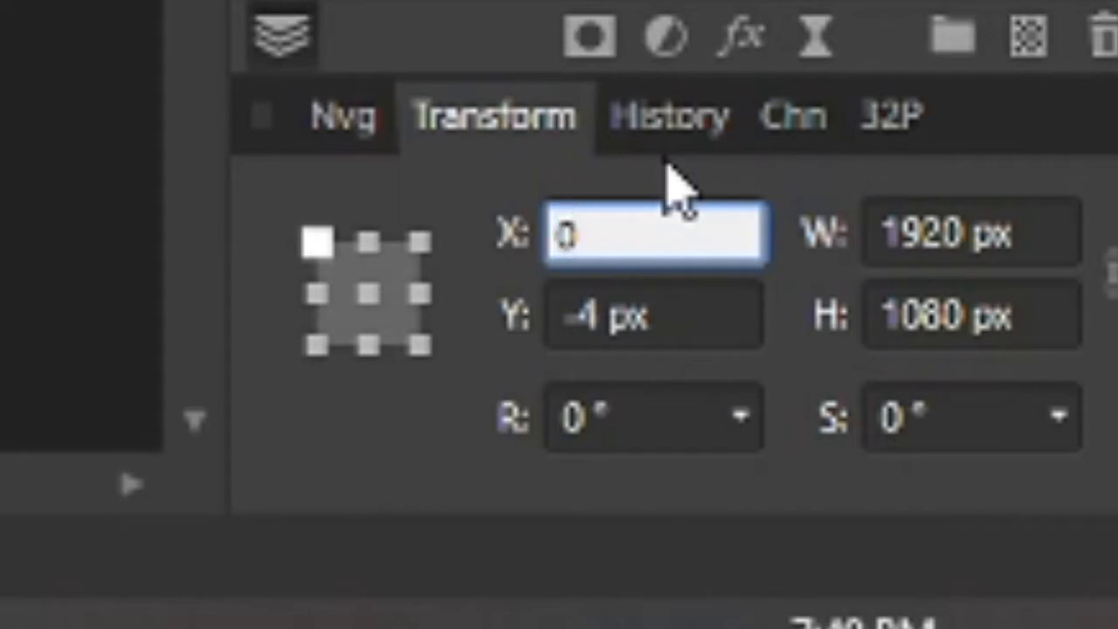
{"action": "left_click", "coordinate": [598, 313]}
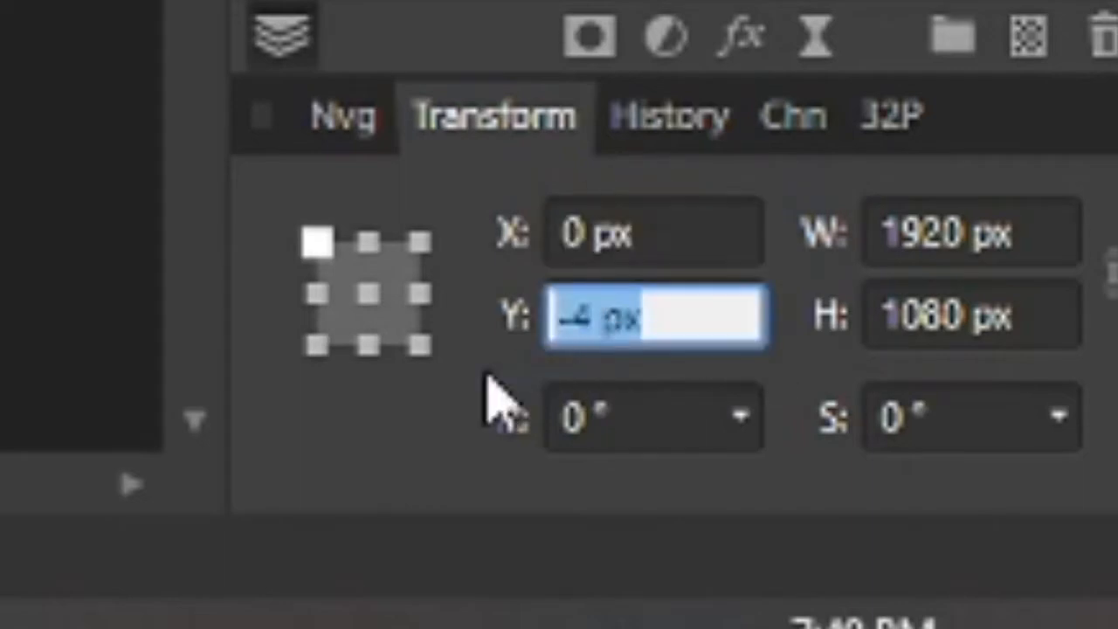
{"action": "type", "text": "0"}
{"action": "key", "text": "Return"}
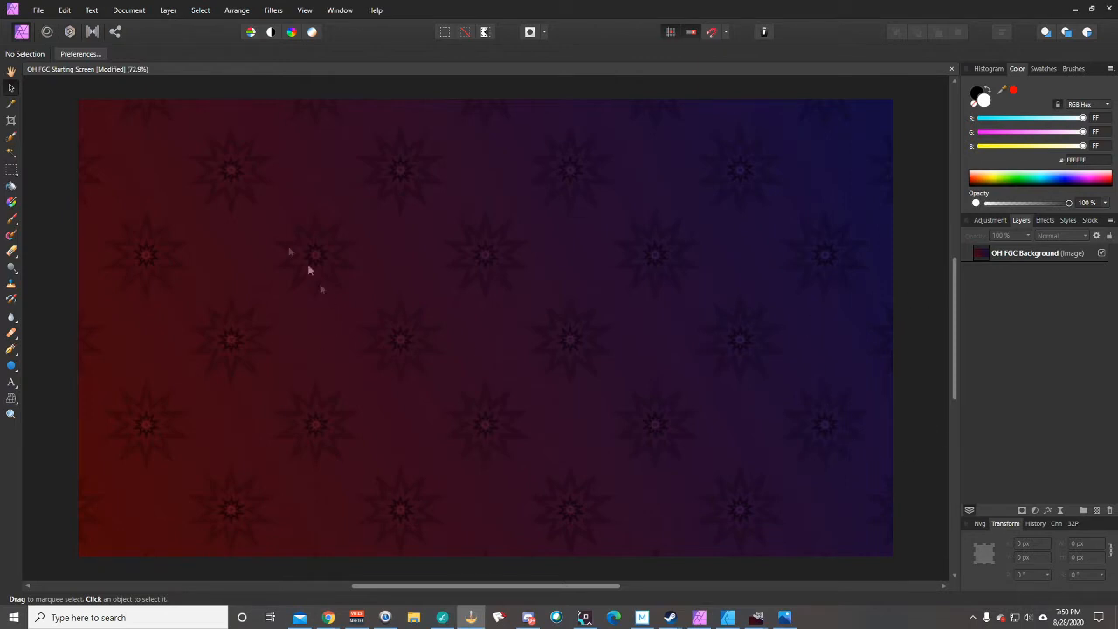
Place logo_full from the Images > Logos folder onto the canvas
{"action": "left_click", "coordinate": [39, 9]}
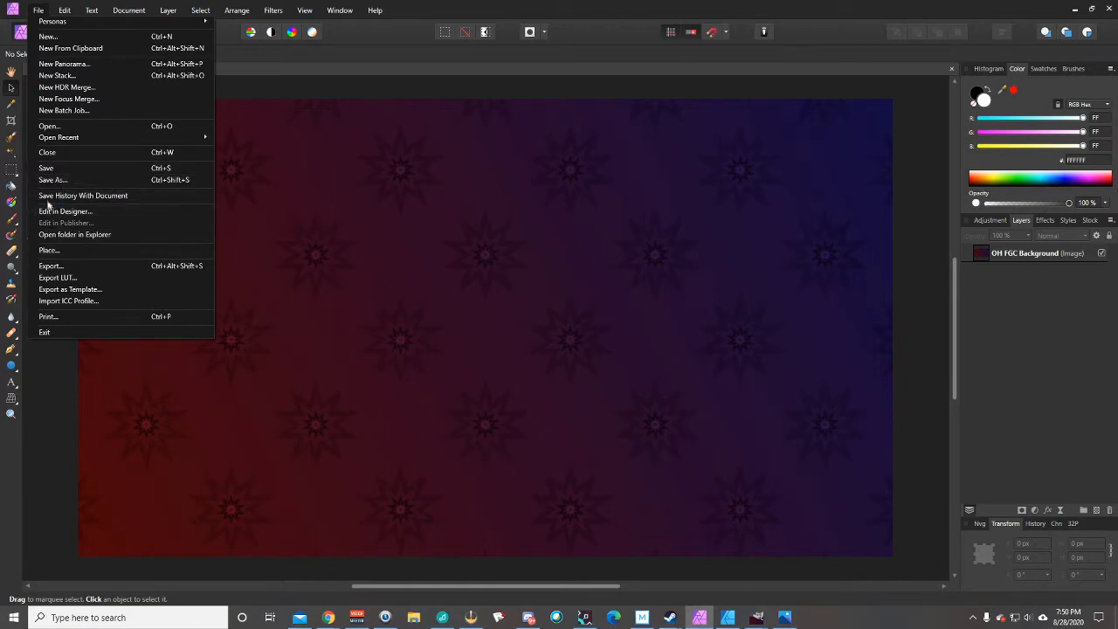
{"action": "left_click", "coordinate": [60, 252]}
{"action": "left_click", "coordinate": [39, 10]}
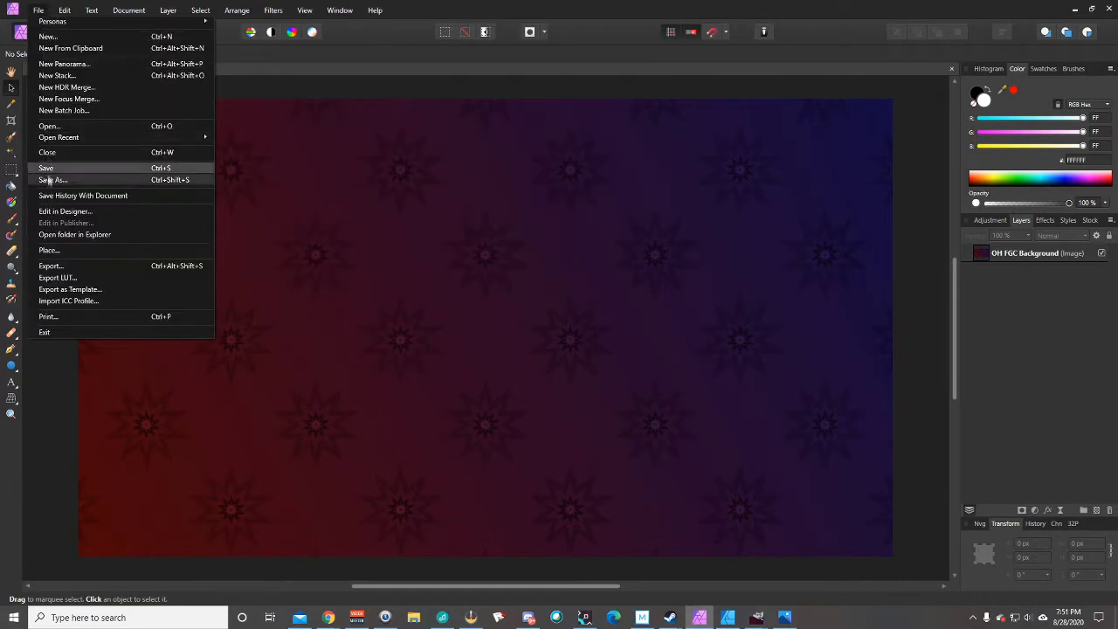
{"action": "left_click", "coordinate": [59, 251]}
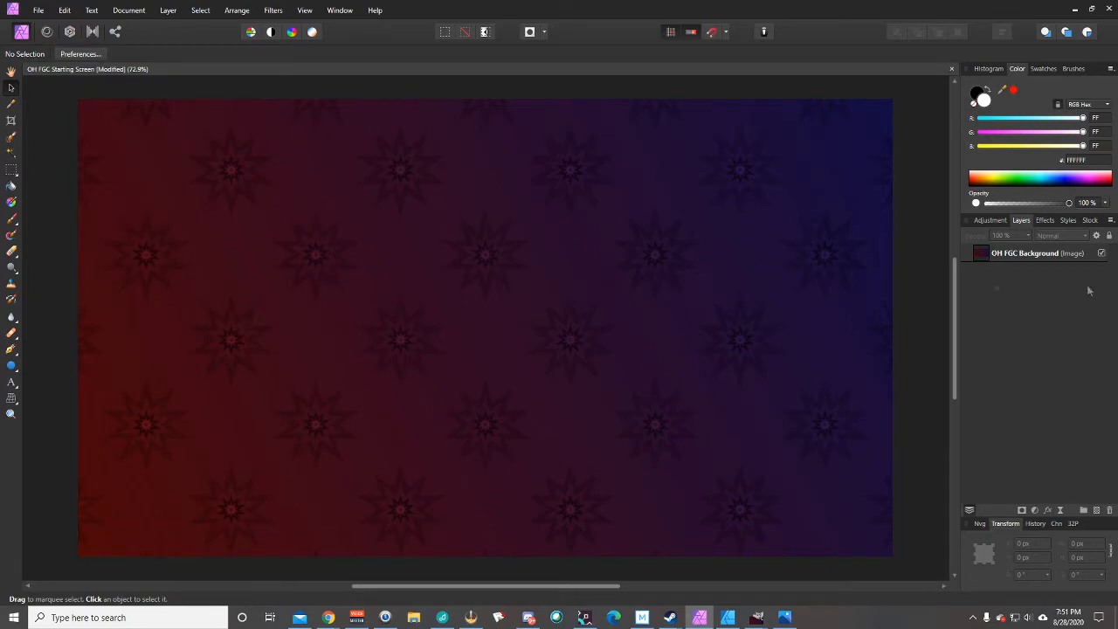
{"action": "left_click", "coordinate": [373, 195]}
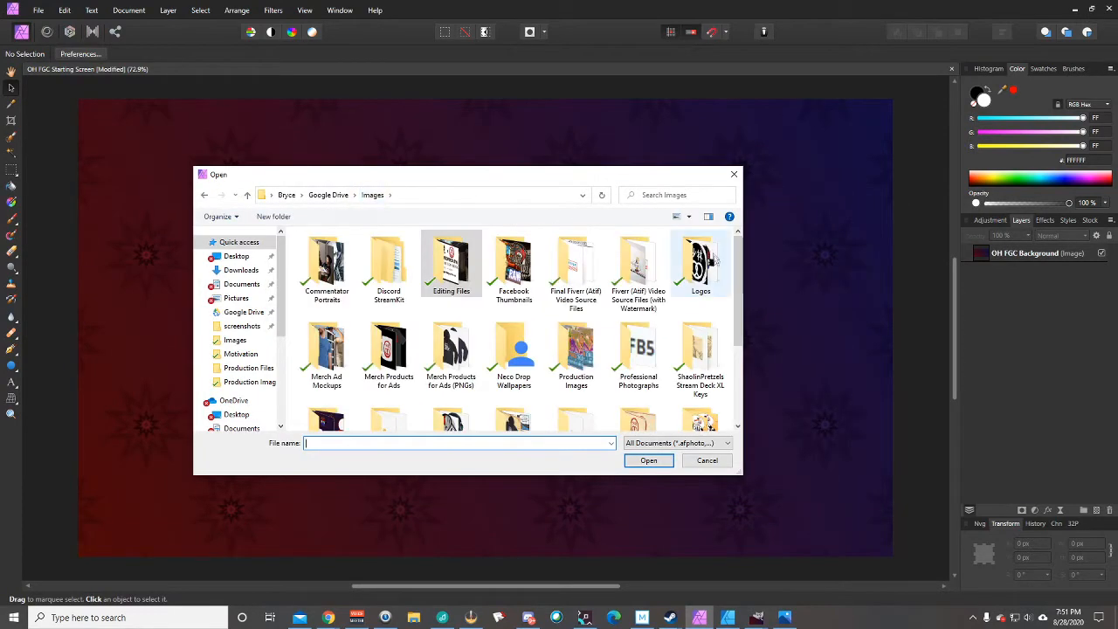
{"action": "double_click", "coordinate": [701, 262]}
{"action": "double_click", "coordinate": [387, 255]}
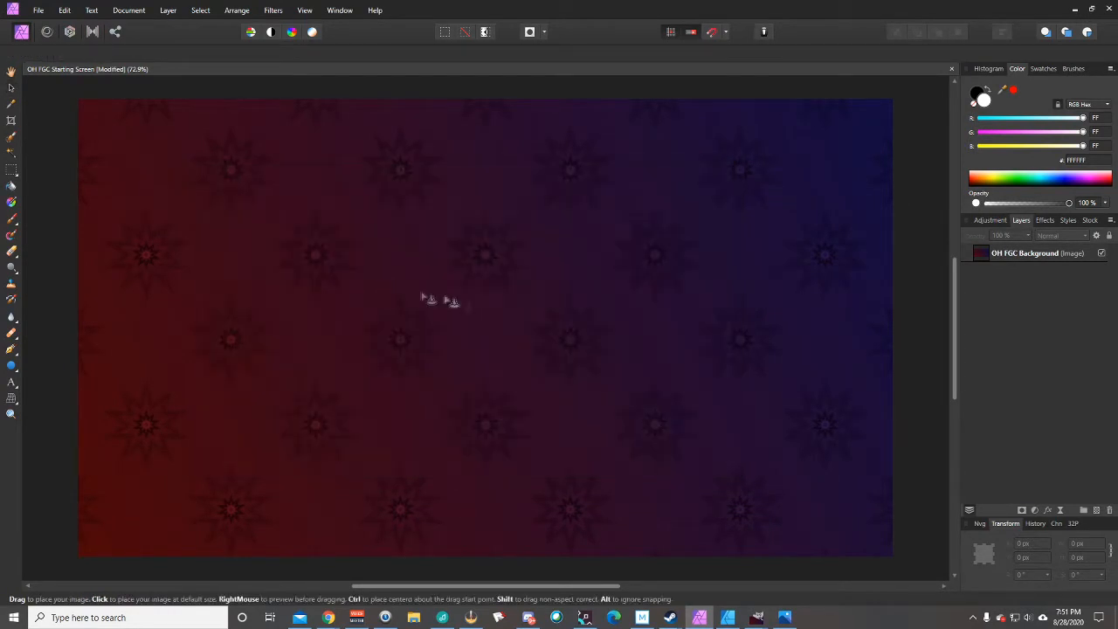
{"action": "left_click", "coordinate": [454, 304]}
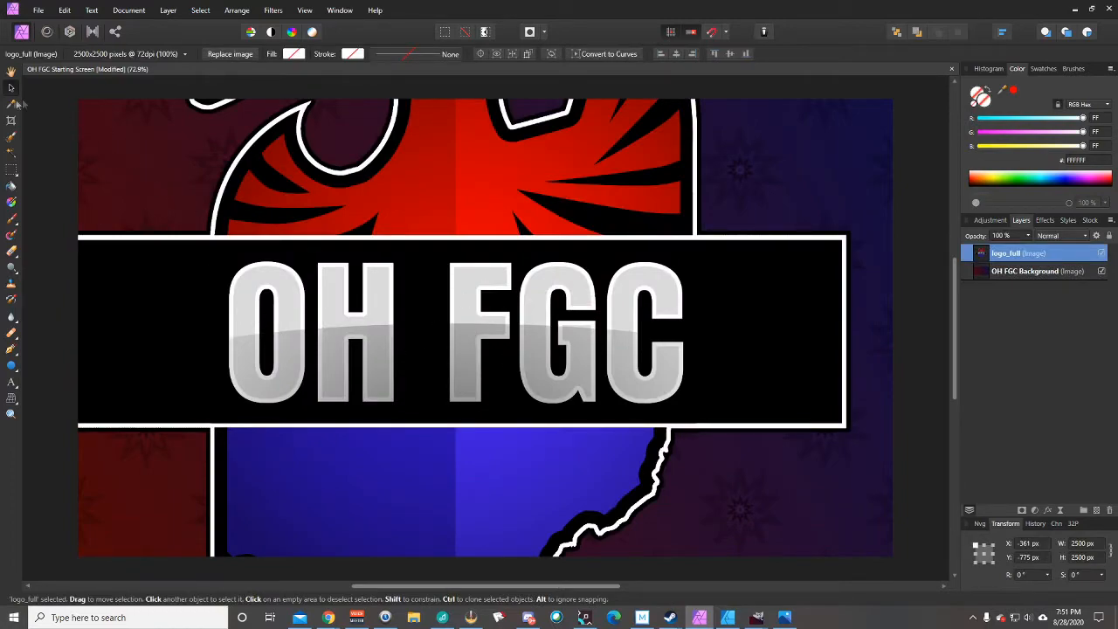
{"action": "left_click_drag", "start_coordinate": [379, 299], "coordinate": [481, 342]}
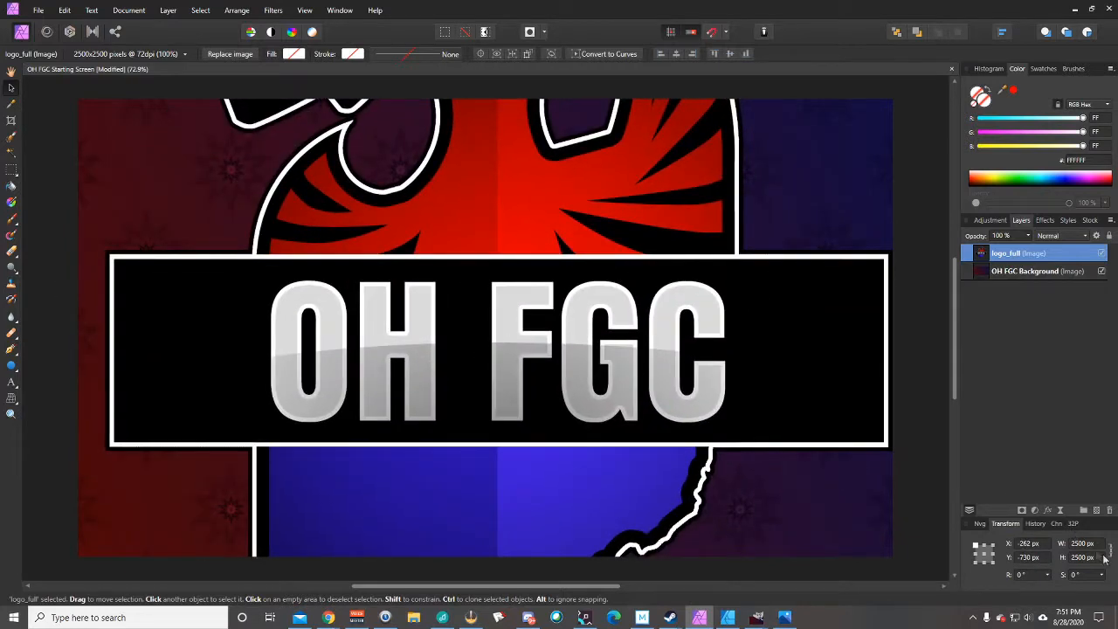
Resize the logo, trying 500 px and 1000 px widths before settling on 750 px
{"action": "left_click", "coordinate": [1078, 544]}
{"action": "type", "text": "500"}
{"action": "key", "text": "Return"}
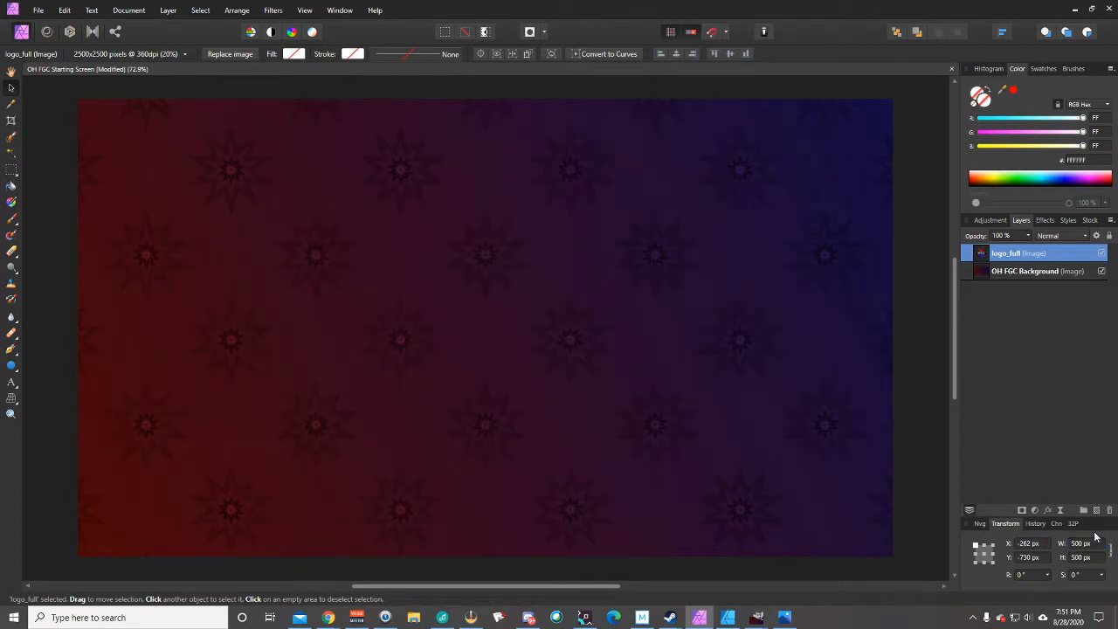
{"action": "left_click", "coordinate": [1027, 543]}
{"action": "type", "text": "0"}
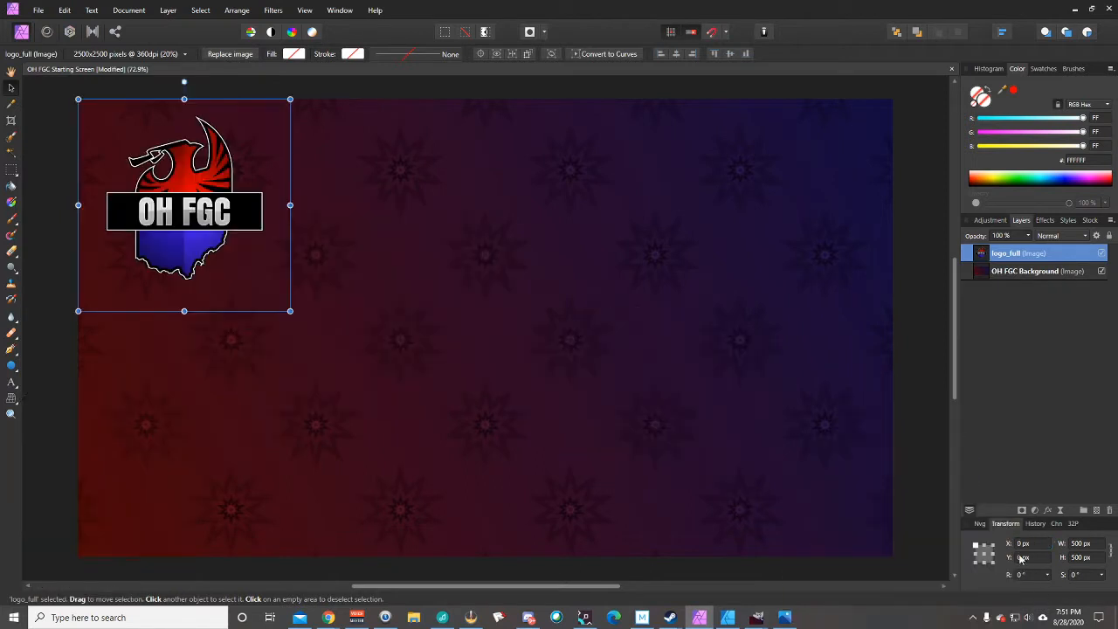
{"action": "left_click_drag", "start_coordinate": [226, 222], "coordinate": [341, 266]}
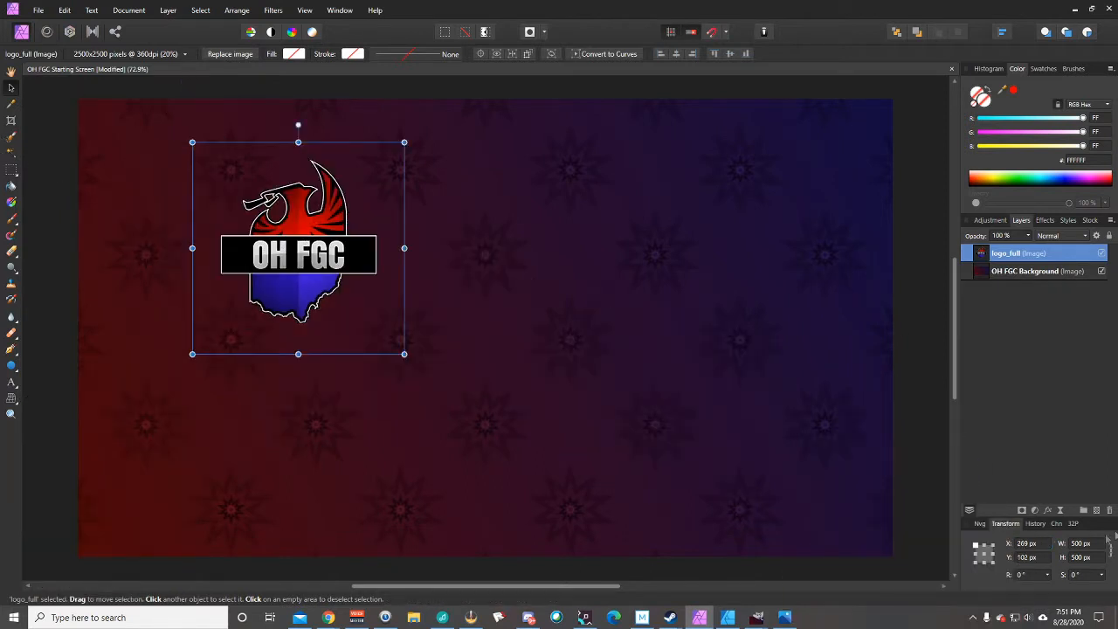
{"action": "left_click", "coordinate": [1069, 545]}
{"action": "type", "text": "1000"}
{"action": "key", "text": "Return"}
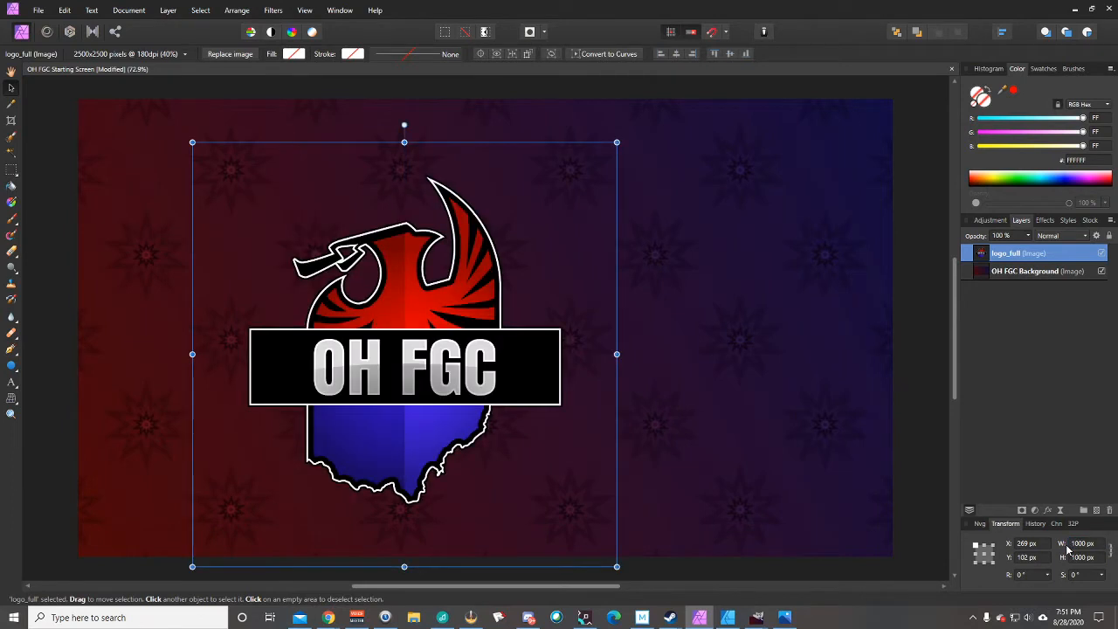
{"action": "left_click", "coordinate": [1081, 543]}
{"action": "type", "text": "750"}
{"action": "key", "text": "Return"}
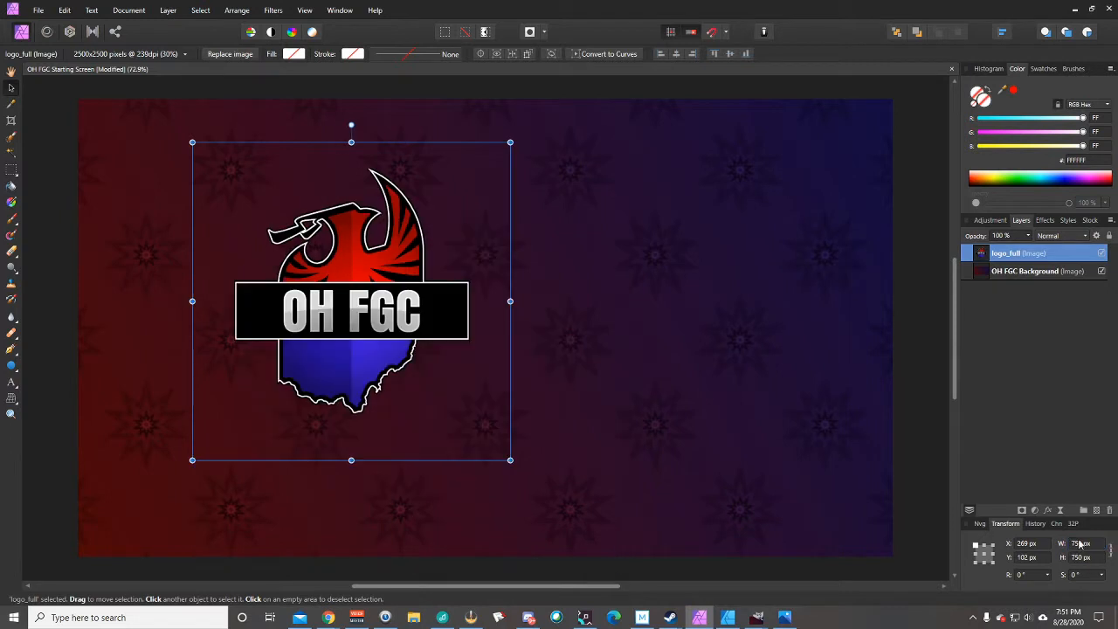
Align the logo to Center and Middle on the page, then deselect it
{"action": "right_click", "coordinate": [347, 322]}
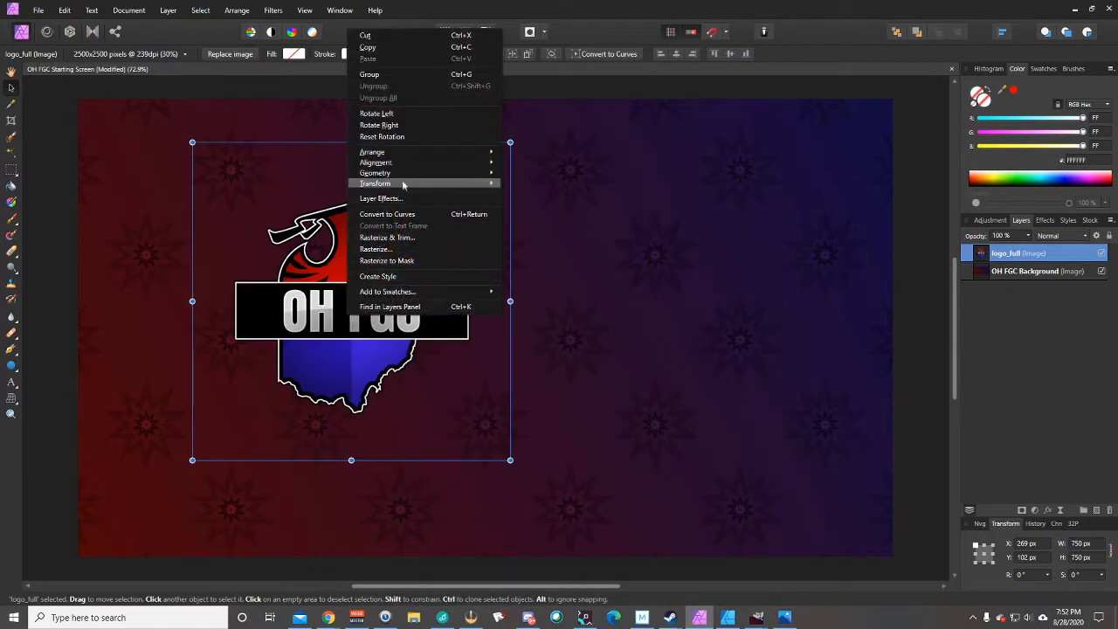
{"action": "mouse_move", "coordinate": [448, 162]}
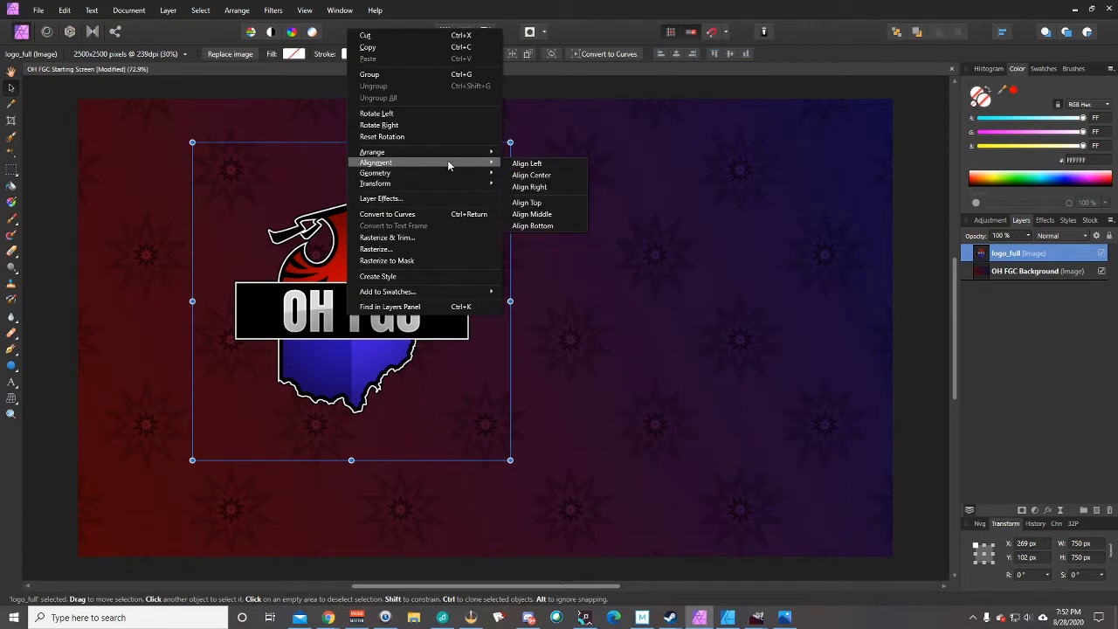
{"action": "left_click", "coordinate": [531, 175]}
{"action": "right_click", "coordinate": [526, 296]}
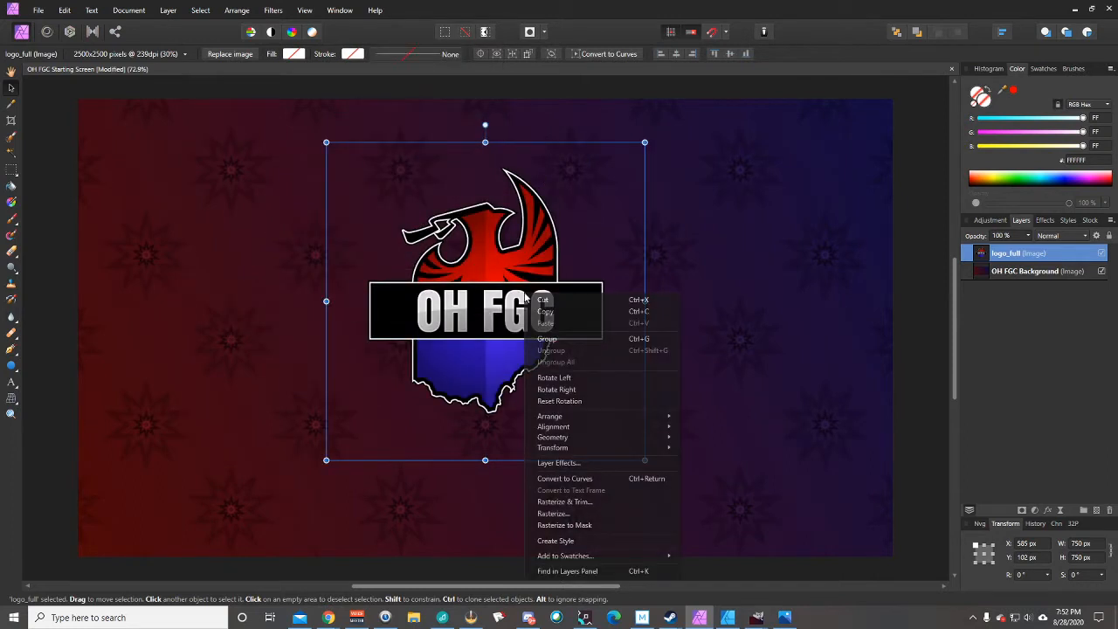
{"action": "mouse_move", "coordinate": [629, 428]}
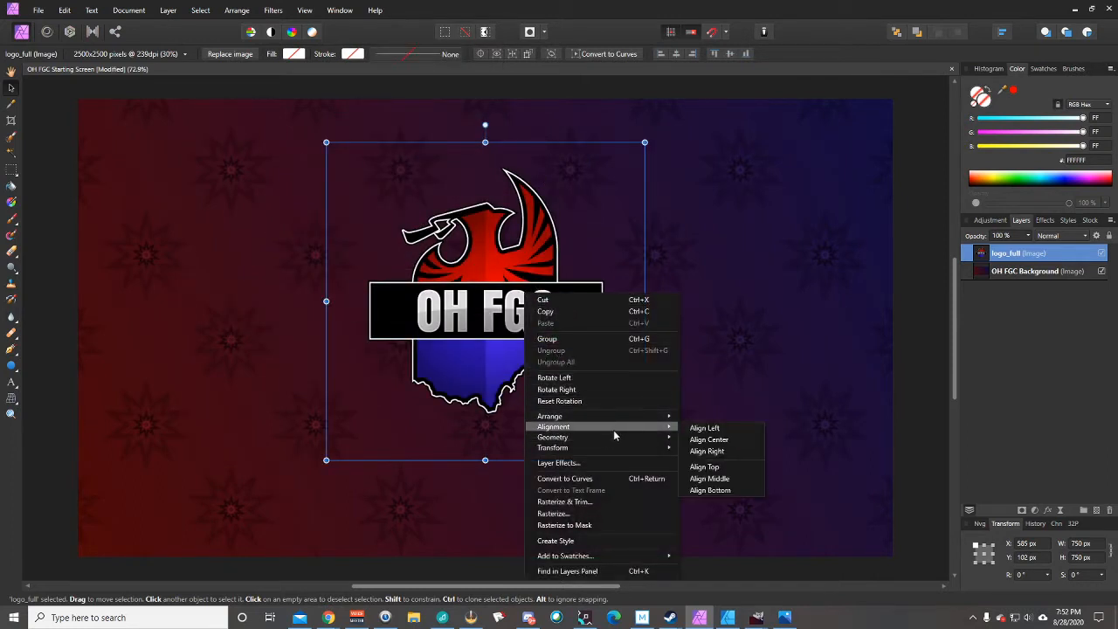
{"action": "left_click", "coordinate": [721, 479]}
{"action": "left_click", "coordinate": [913, 321]}
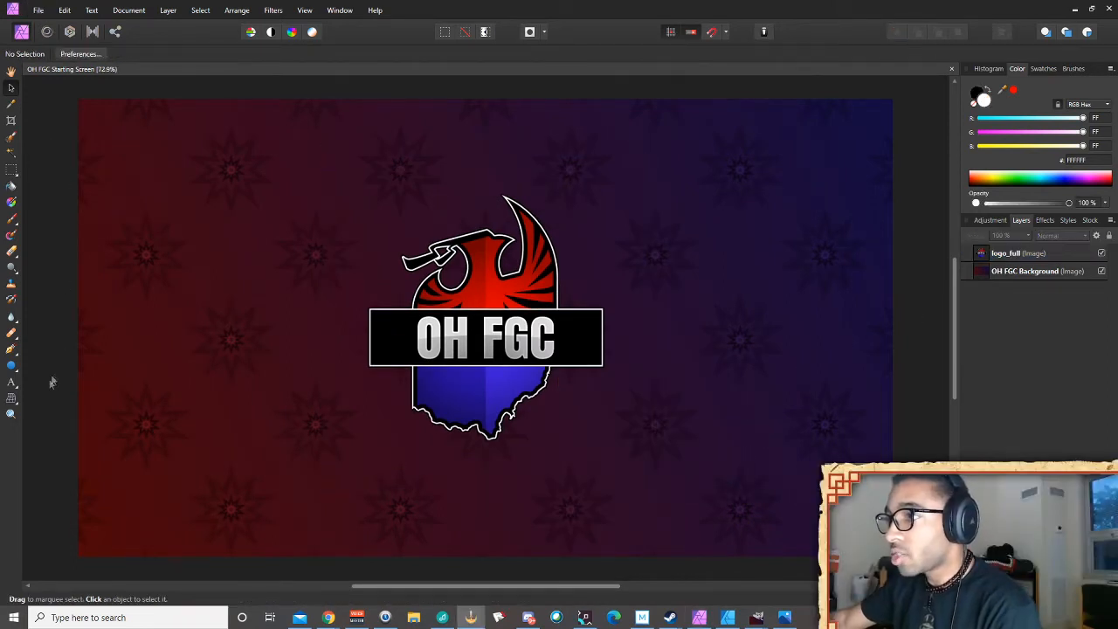
Add white art text 'STREAM IS STARTING' in TT Lakes Condensed Bold DEMO
{"action": "key", "text": "t"}
{"action": "left_click_drag", "start_coordinate": [169, 131], "coordinate": [290, 189]}
{"action": "left_click_drag", "start_coordinate": [273, 185], "coordinate": [364, 152]}
{"action": "left_click", "coordinate": [276, 53]}
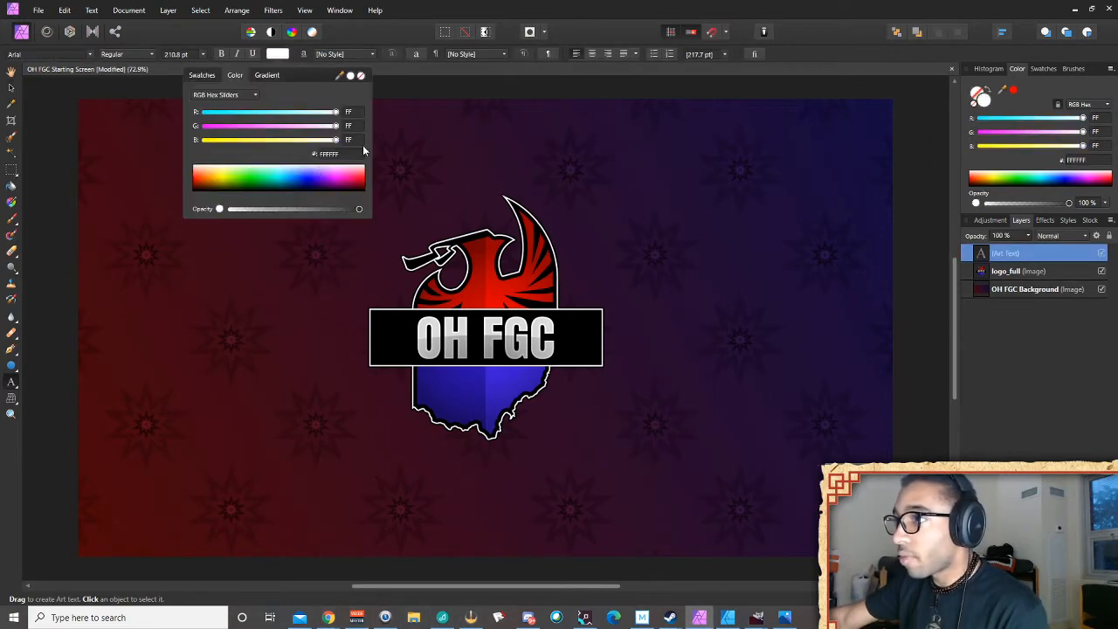
{"action": "left_click", "coordinate": [90, 53]}
{"action": "left_click", "coordinate": [89, 53]}
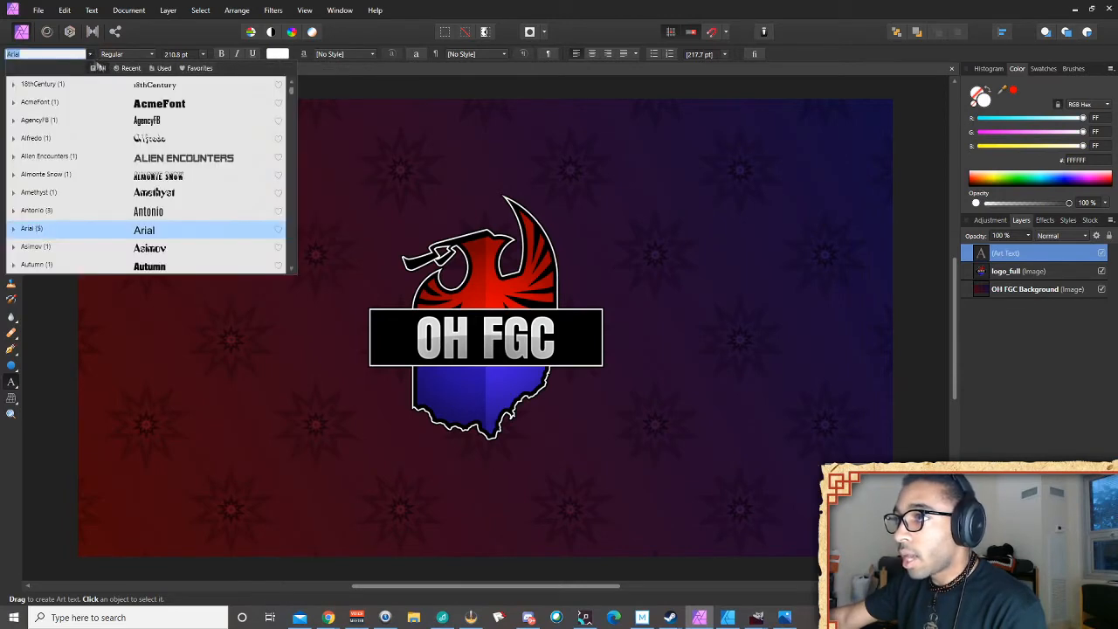
{"action": "left_click", "coordinate": [199, 69]}
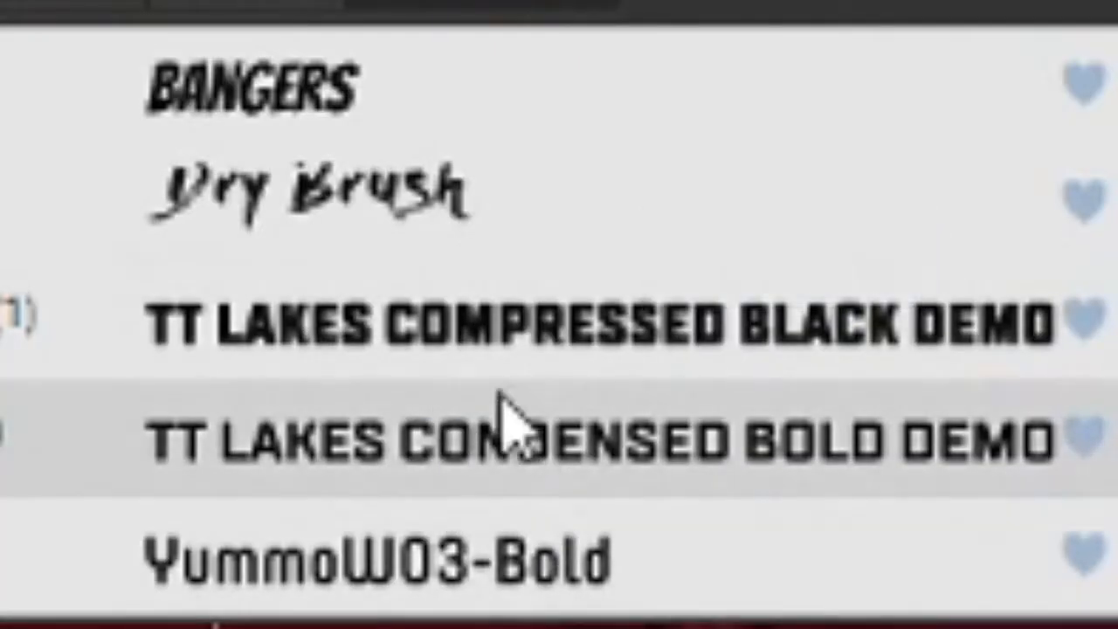
{"action": "left_click", "coordinate": [507, 421]}
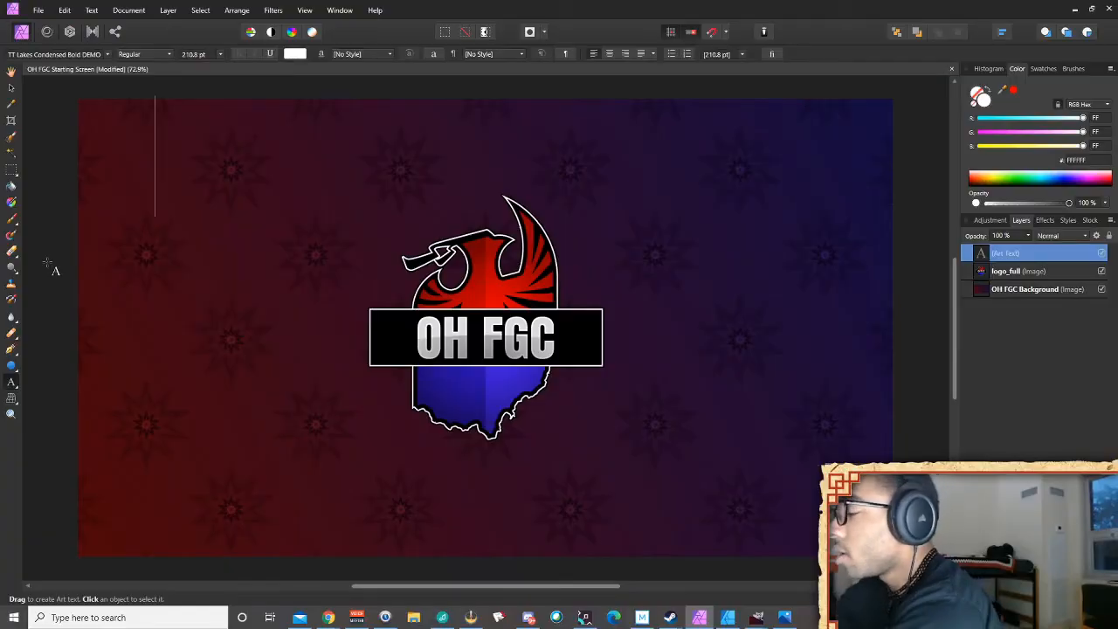
{"action": "type", "text": "STREAM IS"}
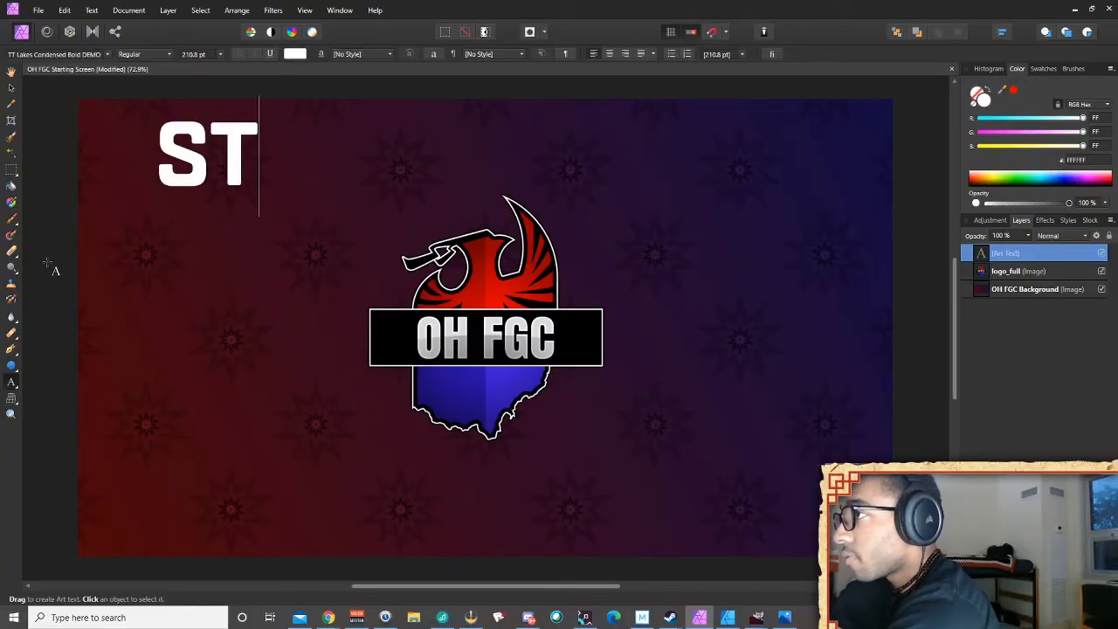
{"action": "type", "text": " STARTING"}
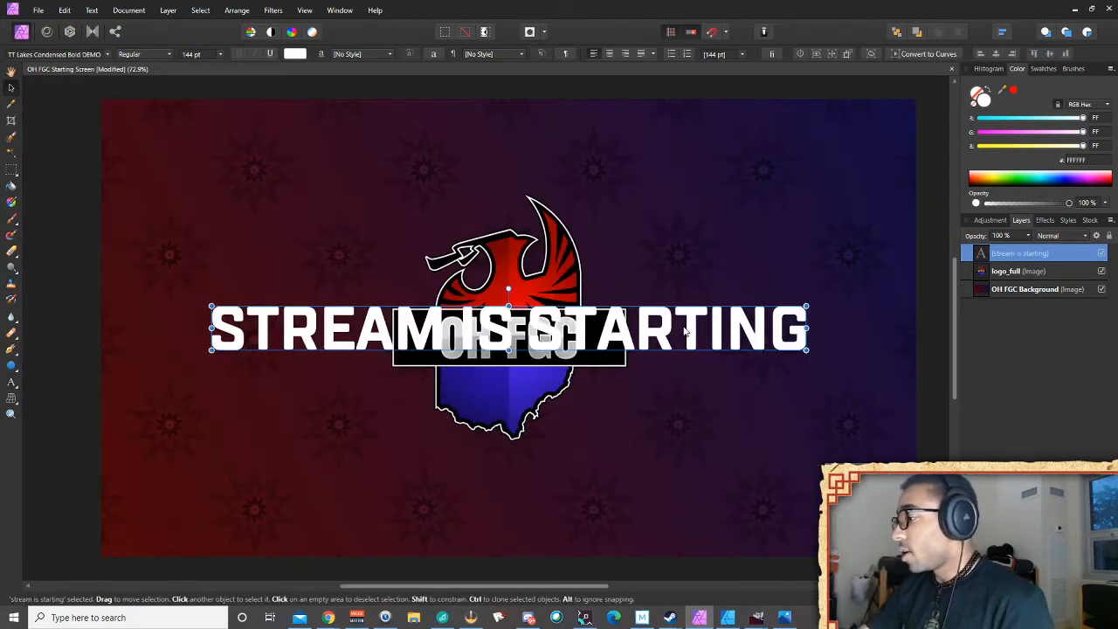
Nudge the title down and the logo up, then reselect the title layer
{"action": "key", "text": "Down"}
{"action": "key", "text": "Down"}
{"action": "key", "text": "Down"}
{"action": "key", "text": "Down"}
{"action": "key", "text": "Down"}
{"action": "key", "text": "Down"}
{"action": "key", "text": "Down"}
{"action": "key", "text": "Down"}
{"action": "key", "text": "Down"}
{"action": "key", "text": "Down"}
{"action": "key", "text": "Down"}
{"action": "key", "text": "Down"}
{"action": "key", "text": "Down"}
{"action": "key", "text": "Down"}
{"action": "key", "text": "Down"}
{"action": "key", "text": "Down"}
{"action": "key", "text": "Down"}
{"action": "key", "text": "Down"}
{"action": "key", "text": "Down"}
{"action": "key", "text": "Down"}
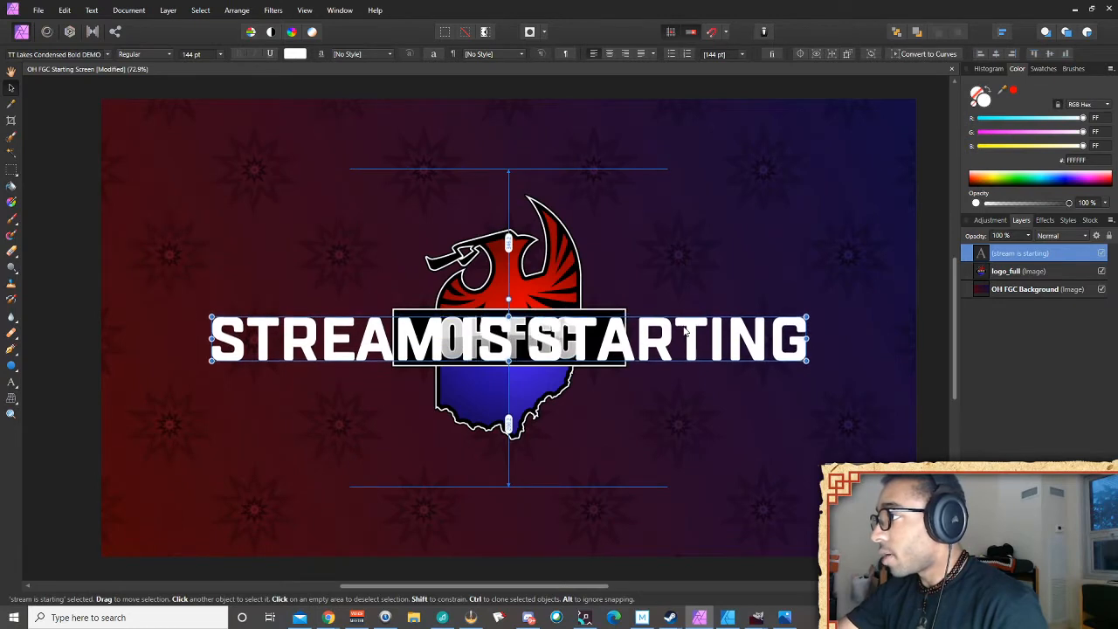
{"action": "key", "text": "Down"}
{"action": "key", "text": "Down"}
{"action": "key", "text": "Down"}
{"action": "key", "text": "Down"}
{"action": "key", "text": "Down"}
{"action": "key", "text": "Down"}
{"action": "key", "text": "Down"}
{"action": "key", "text": "Down"}
{"action": "key", "text": "Down"}
{"action": "key", "text": "Down"}
{"action": "key", "text": "Down"}
{"action": "key", "text": "Down"}
{"action": "key", "text": "Down"}
{"action": "key", "text": "Down"}
{"action": "key", "text": "Down"}
{"action": "key", "text": "Down"}
{"action": "key", "text": "Down"}
{"action": "key", "text": "Down"}
{"action": "key", "text": "Down"}
{"action": "key", "text": "Down"}
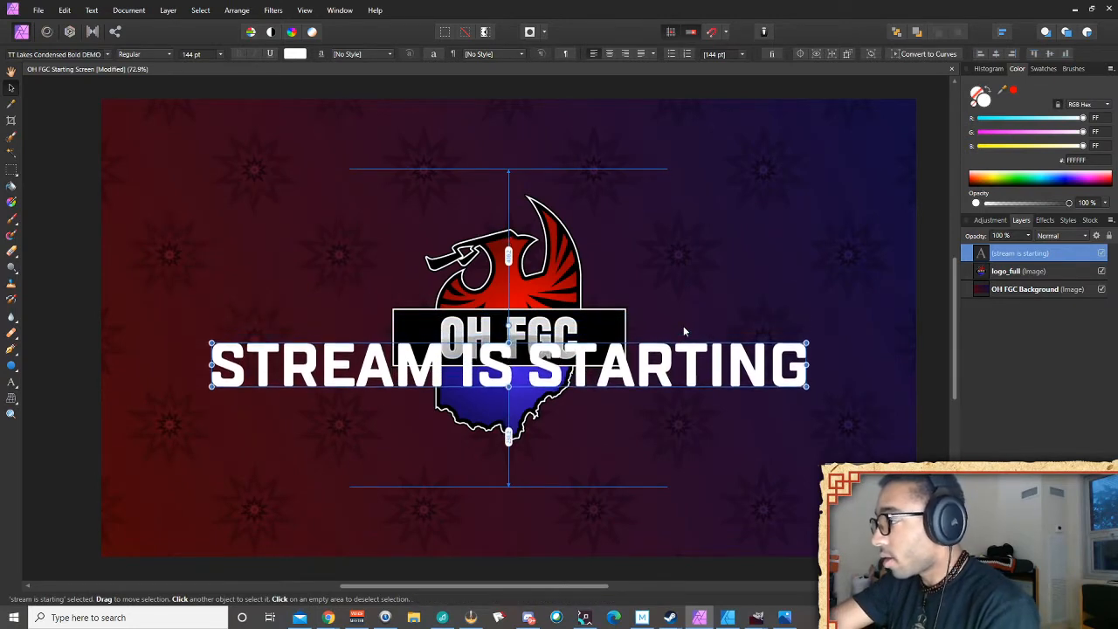
{"action": "key", "text": "Down"}
{"action": "key", "text": "Down"}
{"action": "key", "text": "Down"}
{"action": "key", "text": "Down"}
{"action": "key", "text": "Down"}
{"action": "key", "text": "Down"}
{"action": "key", "text": "Down"}
{"action": "key", "text": "Down"}
{"action": "key", "text": "Down"}
{"action": "key", "text": "Down"}
{"action": "key", "text": "Down"}
{"action": "key", "text": "Down"}
{"action": "key", "text": "Down"}
{"action": "key", "text": "Down"}
{"action": "key", "text": "Down"}
{"action": "key", "text": "Down"}
{"action": "key", "text": "Down"}
{"action": "key", "text": "Down"}
{"action": "key", "text": "Down"}
{"action": "key", "text": "Down"}
{"action": "left_click", "coordinate": [1020, 272]}
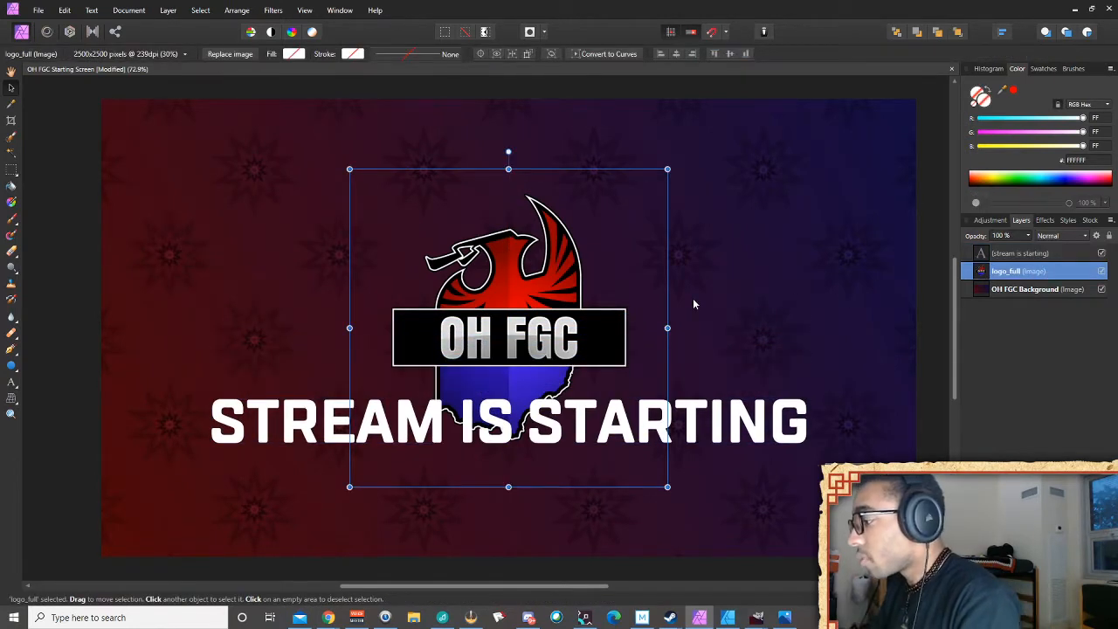
{"action": "key", "text": "Up"}
{"action": "key", "text": "Up"}
{"action": "key", "text": "Up"}
{"action": "key", "text": "Up"}
{"action": "key", "text": "Up"}
{"action": "key", "text": "Up"}
{"action": "key", "text": "Up"}
{"action": "key", "text": "Up"}
{"action": "key", "text": "Up"}
{"action": "key", "text": "Up"}
{"action": "key", "text": "Up"}
{"action": "key", "text": "Up"}
{"action": "key", "text": "Up"}
{"action": "key", "text": "Up"}
{"action": "key", "text": "Up"}
{"action": "key", "text": "Up"}
{"action": "key", "text": "Up"}
{"action": "key", "text": "Up"}
{"action": "key", "text": "Up"}
{"action": "key", "text": "Up"}
{"action": "key", "text": "Up"}
{"action": "key", "text": "Up"}
{"action": "key", "text": "Up"}
{"action": "key", "text": "Up"}
{"action": "key", "text": "Up"}
{"action": "key", "text": "Up"}
{"action": "key", "text": "Up"}
{"action": "key", "text": "Up"}
{"action": "key", "text": "Up"}
{"action": "key", "text": "Up"}
{"action": "key", "text": "Up"}
{"action": "key", "text": "Up"}
{"action": "key", "text": "Up"}
{"action": "key", "text": "Up"}
{"action": "key", "text": "Up"}
{"action": "key", "text": "Up"}
{"action": "left_click", "coordinate": [753, 428]}
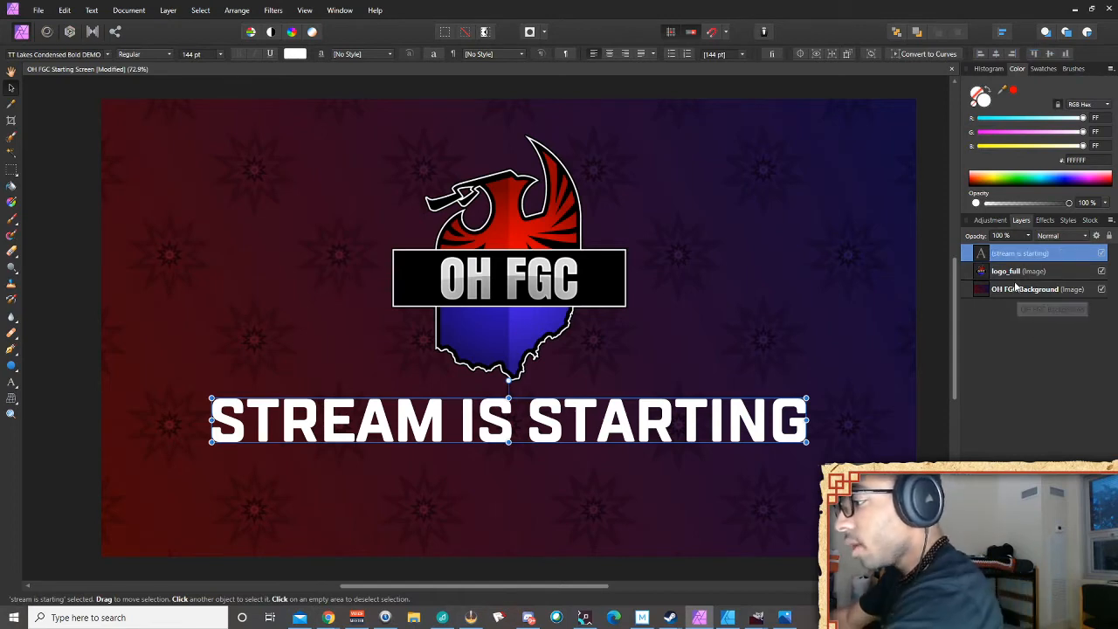
Duplicate the title three times, hide one copy, and change the top copy's STREAM to TOURNAMENT
{"action": "key", "text": "ctrl+j"}
{"action": "key", "text": "ctrl+j"}
{"action": "key", "text": "ctrl+j"}
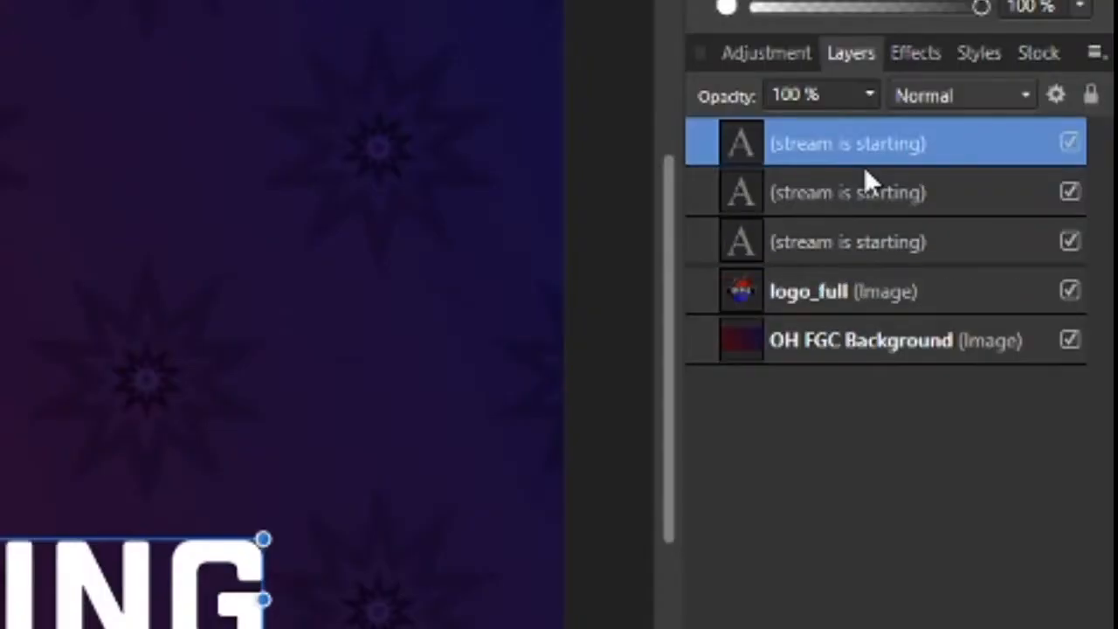
{"action": "left_click", "coordinate": [1083, 212]}
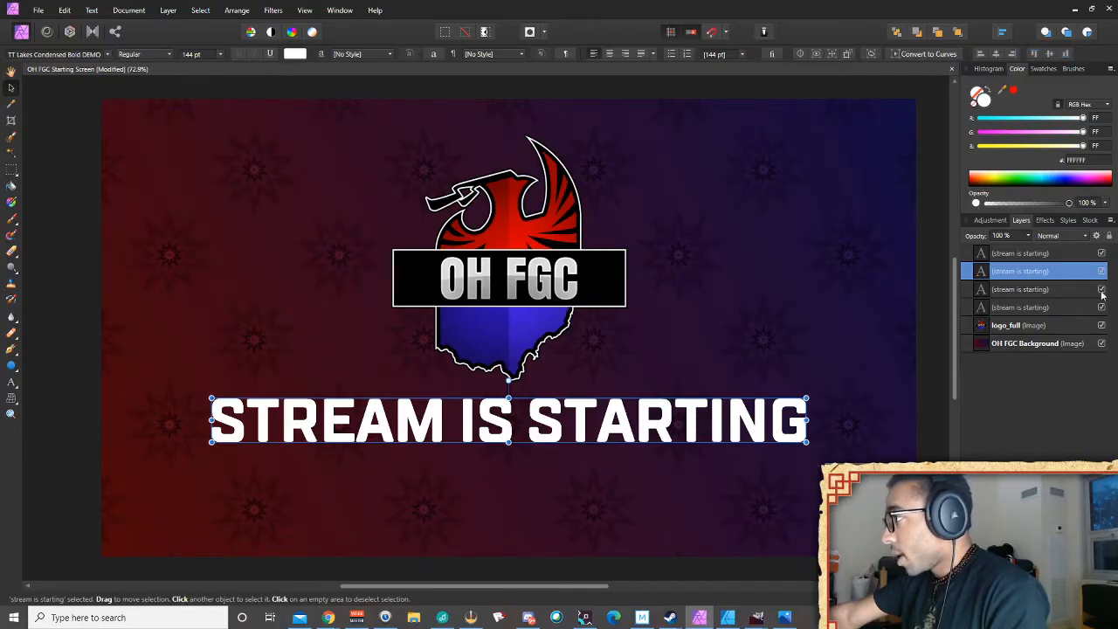
{"action": "left_click", "coordinate": [1102, 307]}
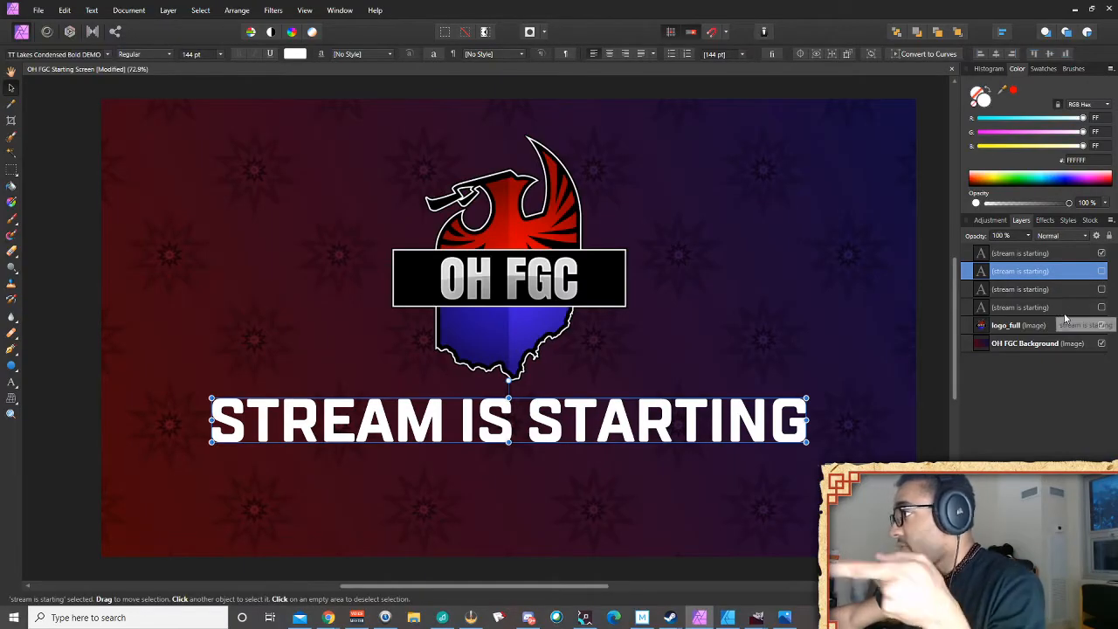
{"action": "left_click", "coordinate": [1048, 253]}
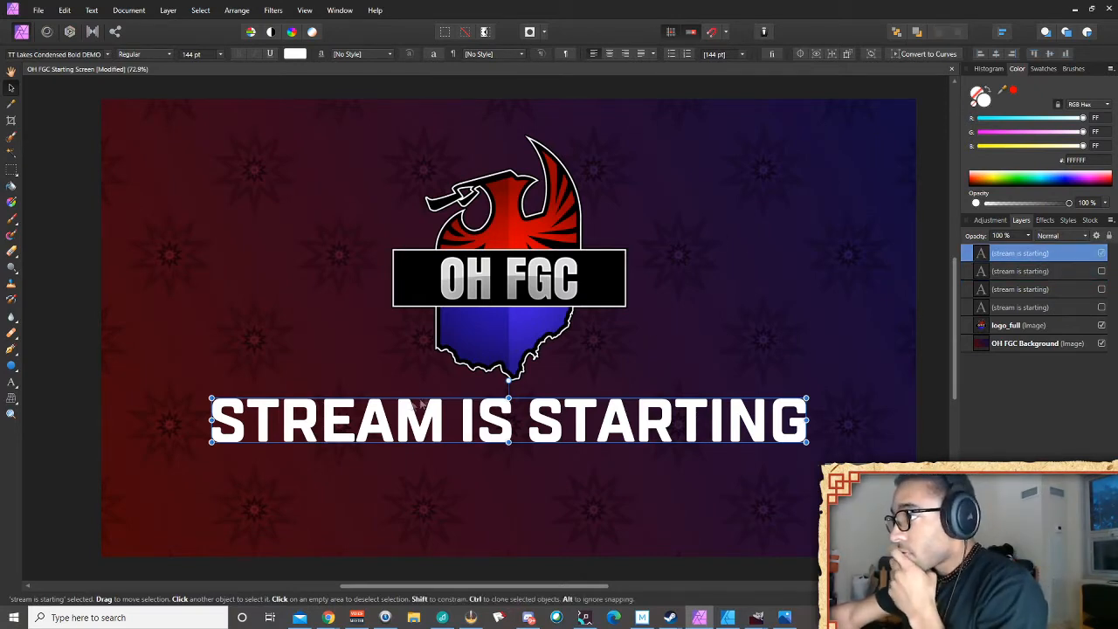
{"action": "left_click", "coordinate": [12, 383]}
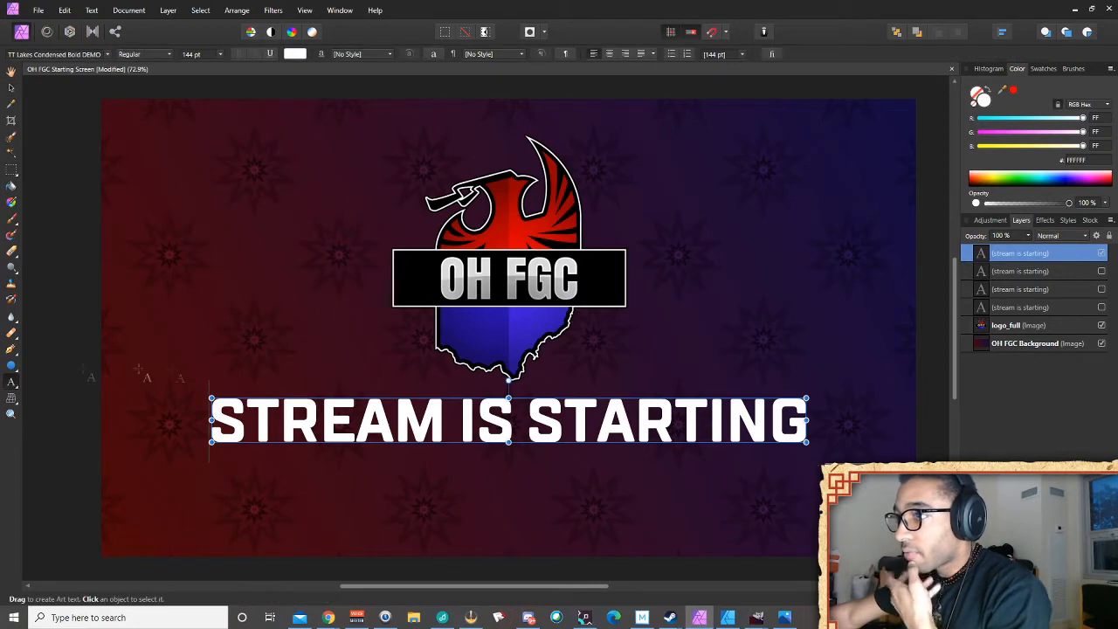
{"action": "left_click_drag", "start_coordinate": [438, 416], "coordinate": [199, 402]}
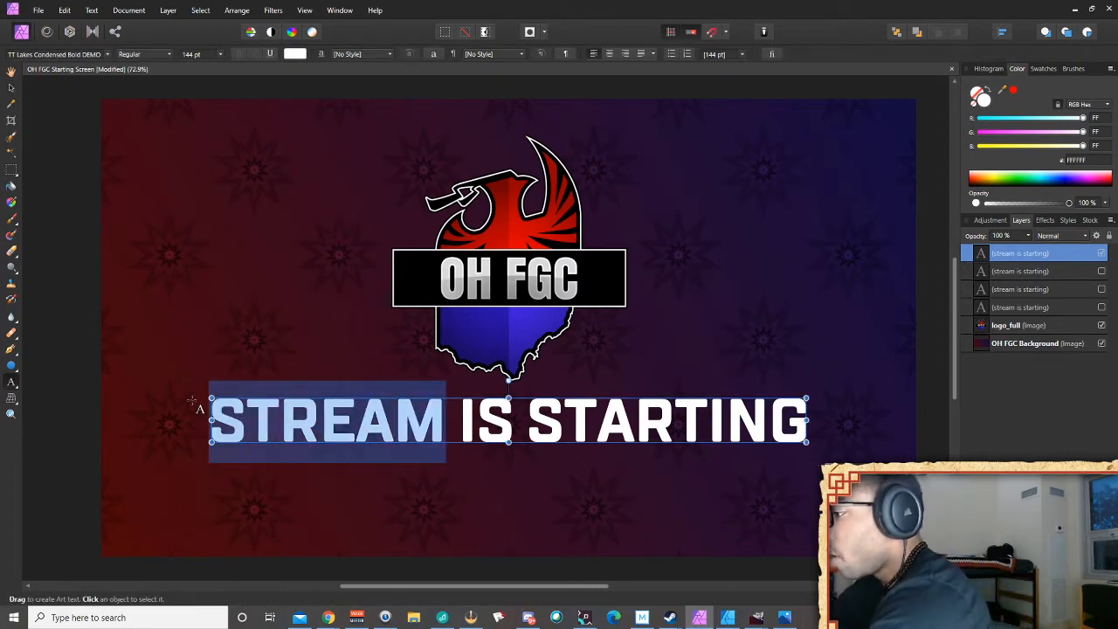
{"action": "type", "text": "TOURNAMENT"}
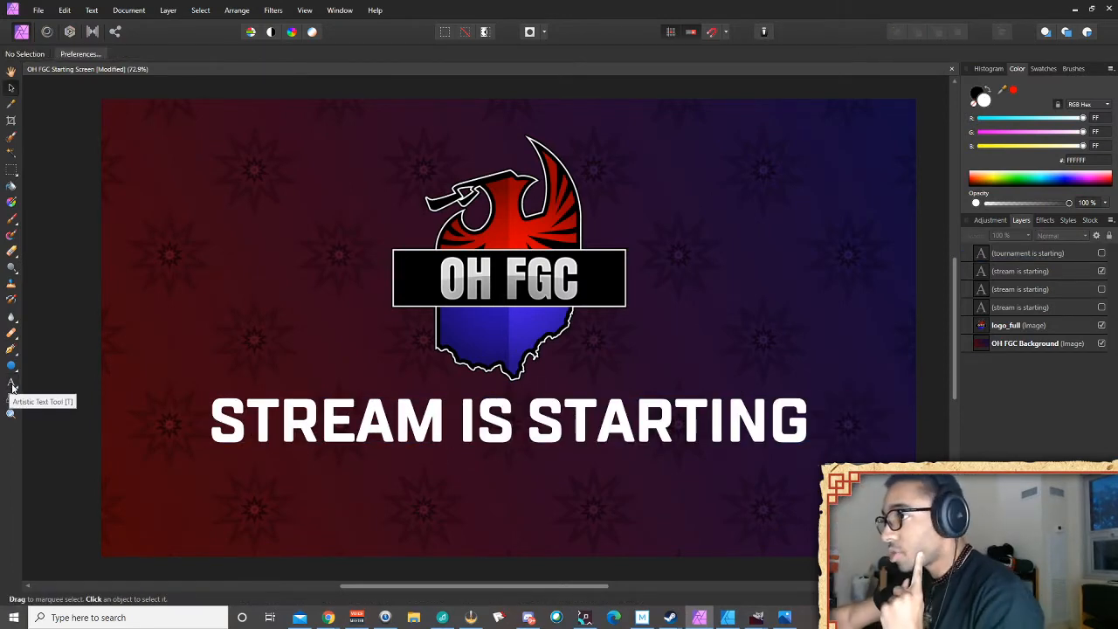
Retype a title copy as 'UP NEXT: STREET FIGHTER V'
{"action": "left_click", "coordinate": [11, 384]}
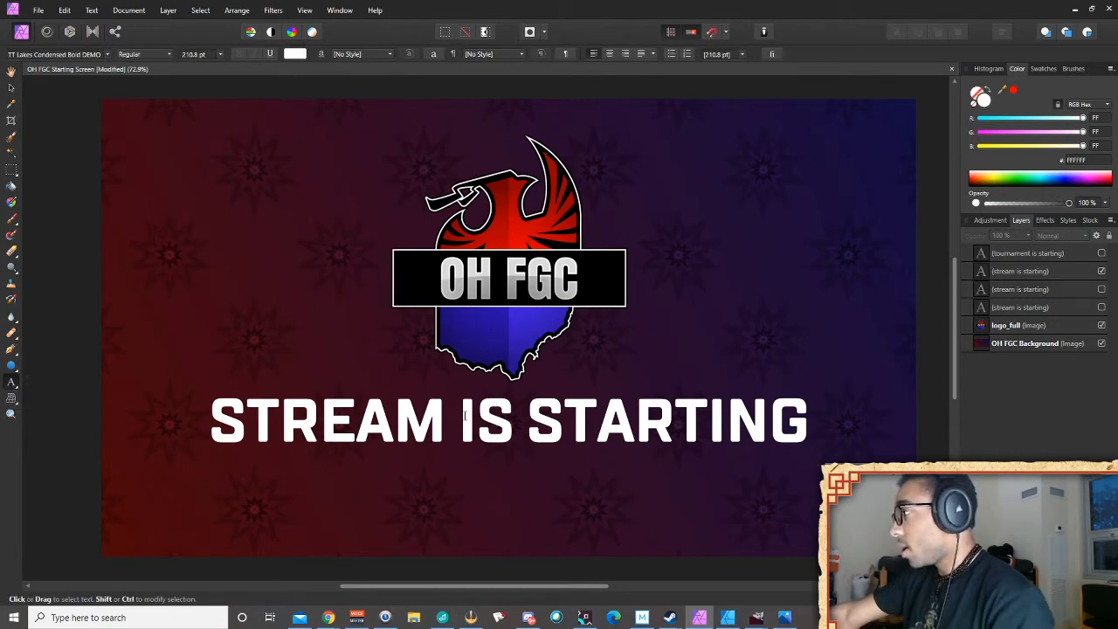
{"action": "left_click_drag", "start_coordinate": [802, 429], "coordinate": [223, 413]}
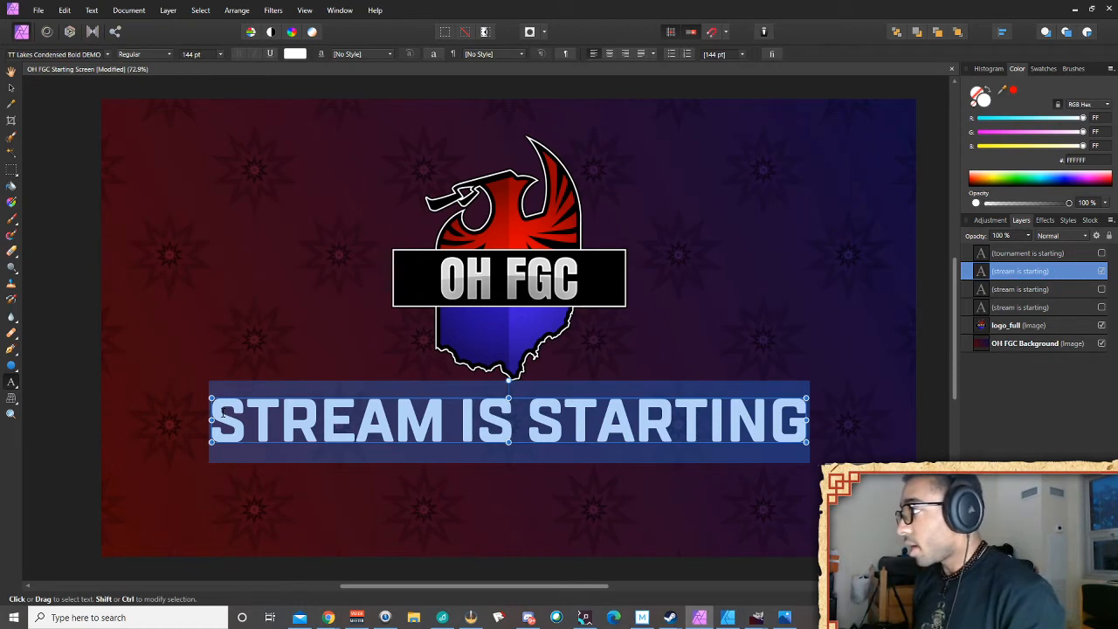
{"action": "type", "text": "up next"}
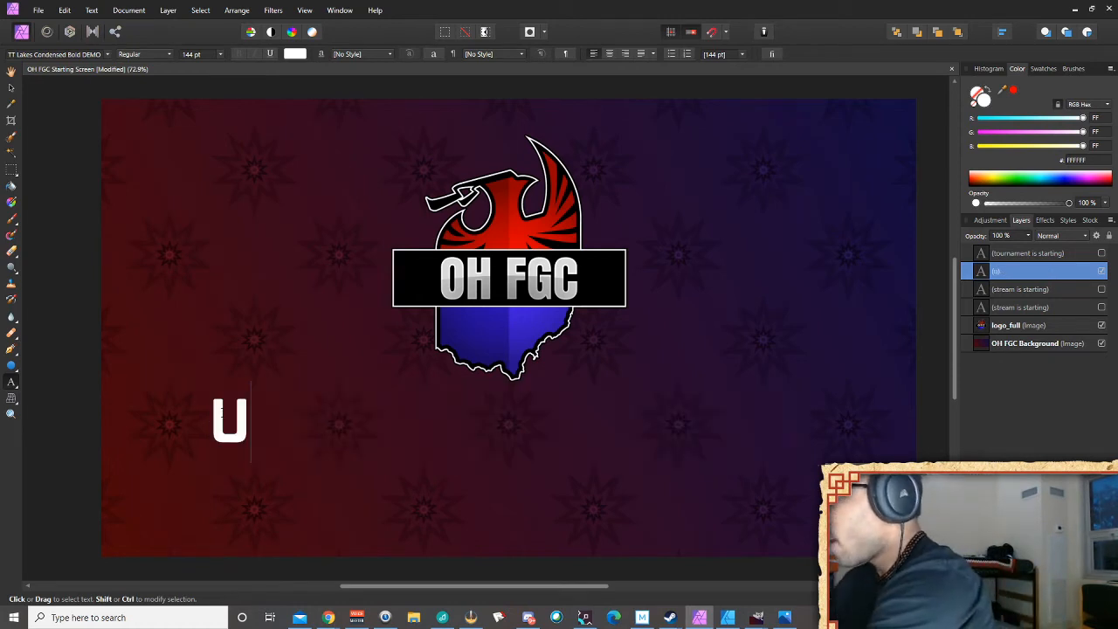
{"action": "type", "text": ": Stret"}
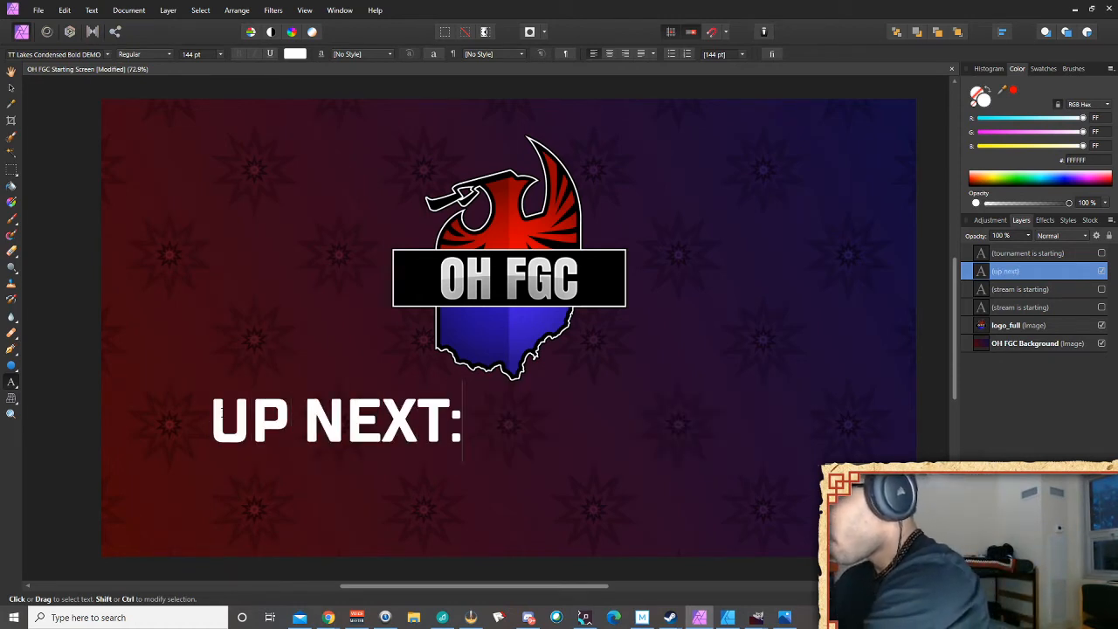
{"action": "key", "text": "BackSpace"}
{"action": "type", "text": "E"}
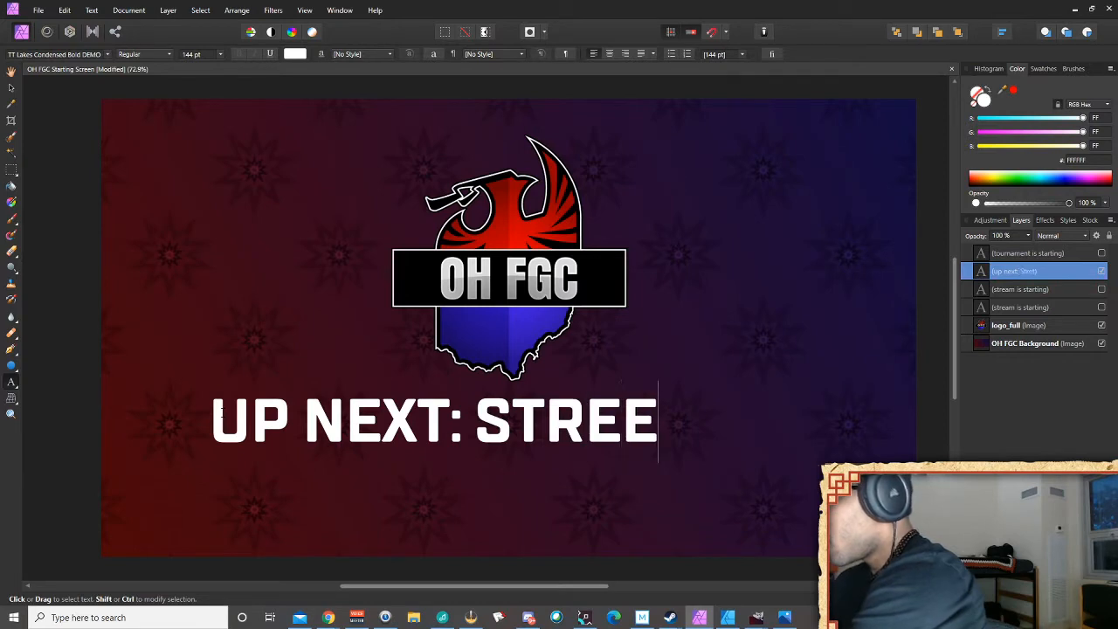
{"action": "type", "text": "T Fighter v"}
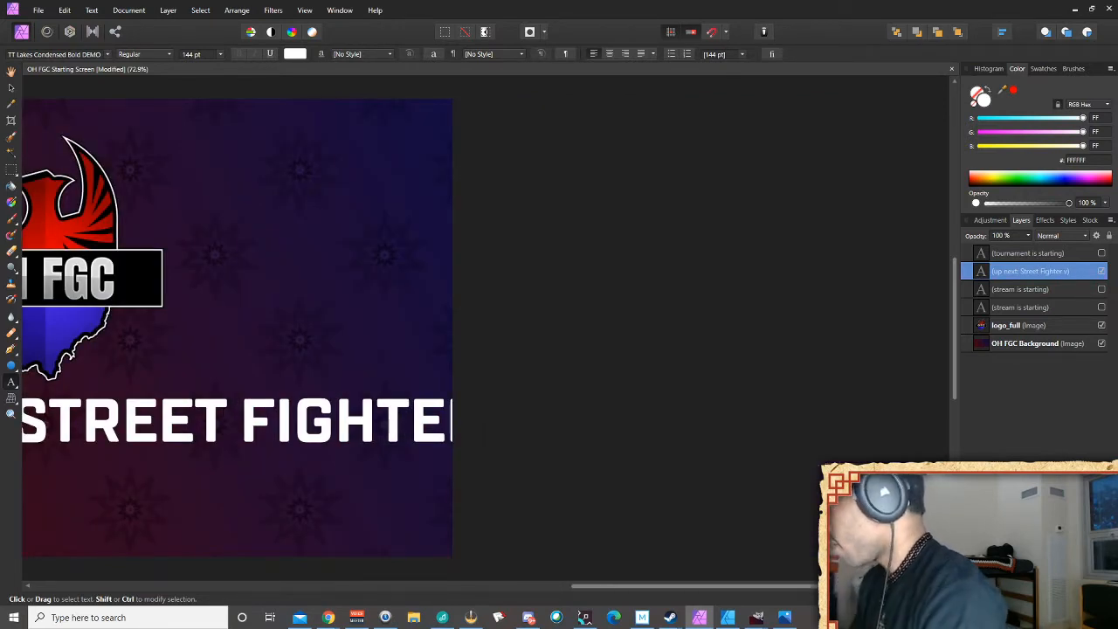
{"action": "key", "text": "Escape"}
{"action": "key", "text": "Escape"}
Hide the UP NEXT variant and show a STREAM IS STARTING copy
{"action": "left_click_drag", "start_coordinate": [671, 592], "coordinate": [512, 592]}
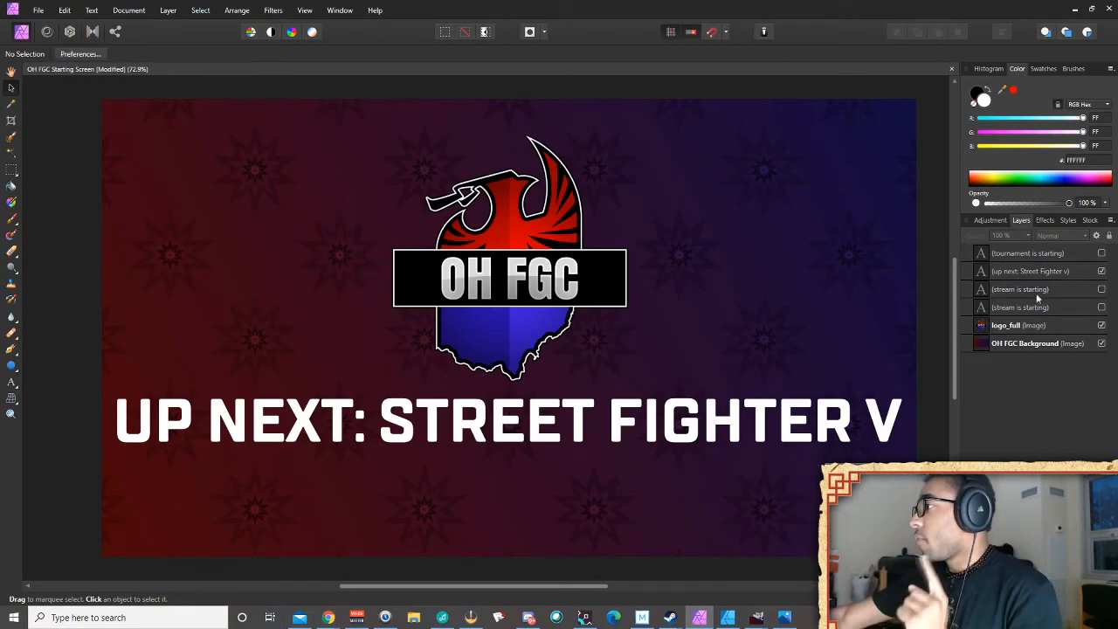
{"action": "left_click", "coordinate": [1101, 271]}
{"action": "left_click", "coordinate": [1101, 289]}
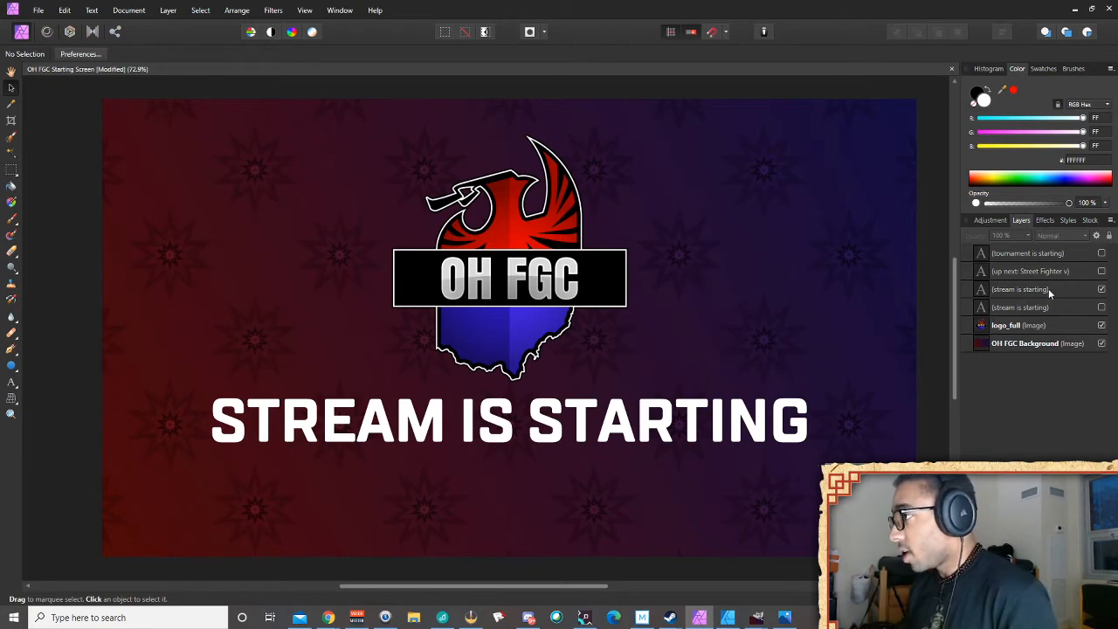
Retype the visible title copy as two lines: 'GET READY FOR' / 'STREET FIGHTER V'
{"action": "double_click", "coordinate": [1048, 289]}
{"action": "type", "text": "GET R"}
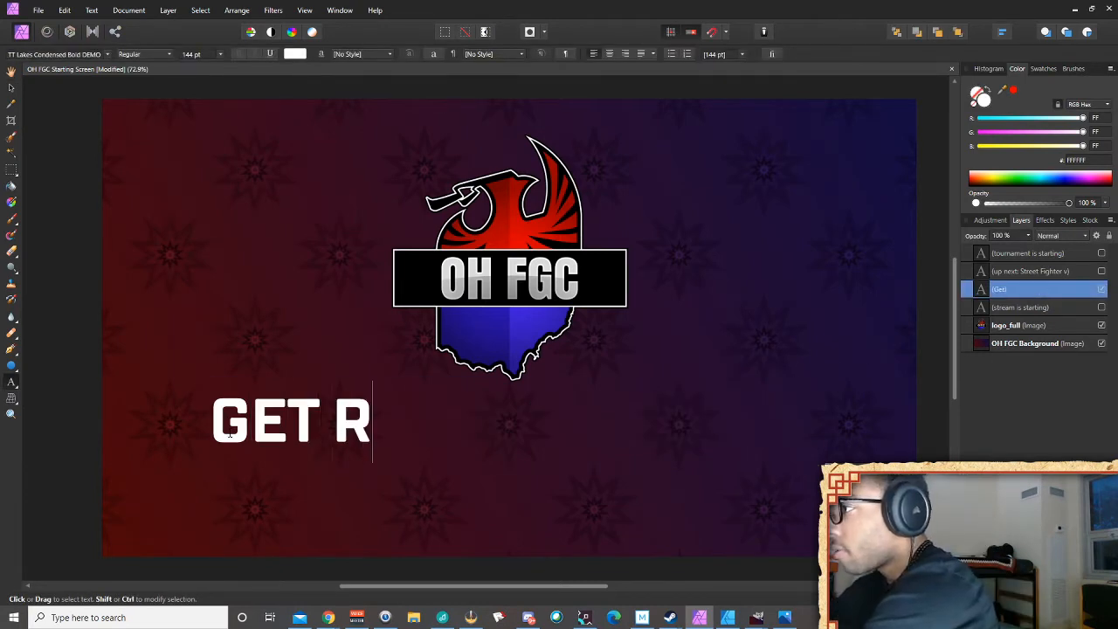
{"action": "type", "text": "EADY FOR"}
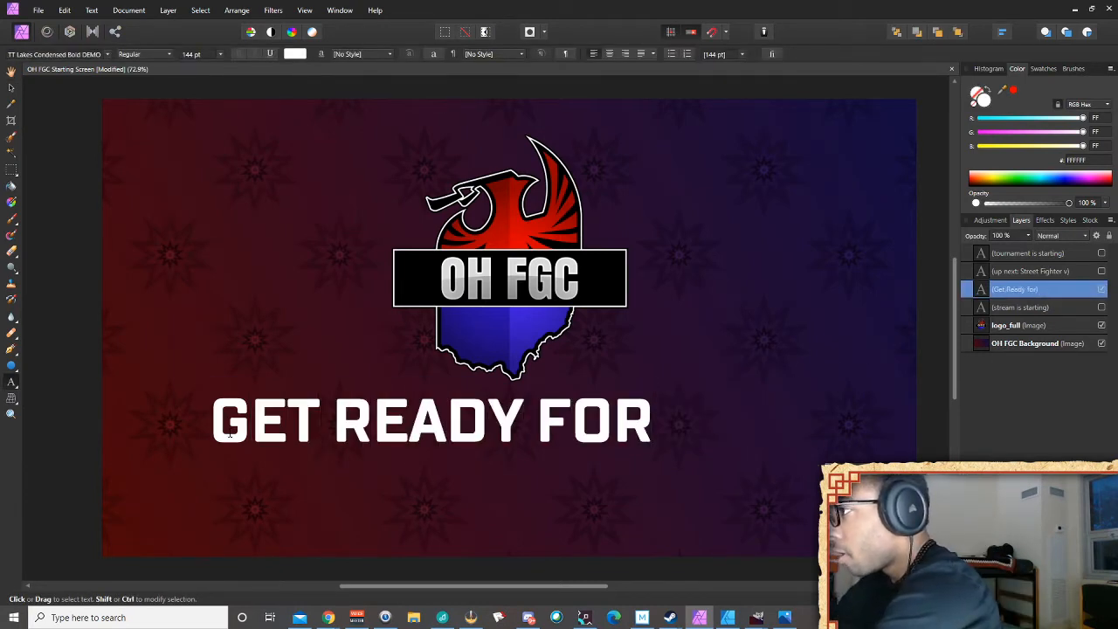
{"action": "key", "text": "Return"}
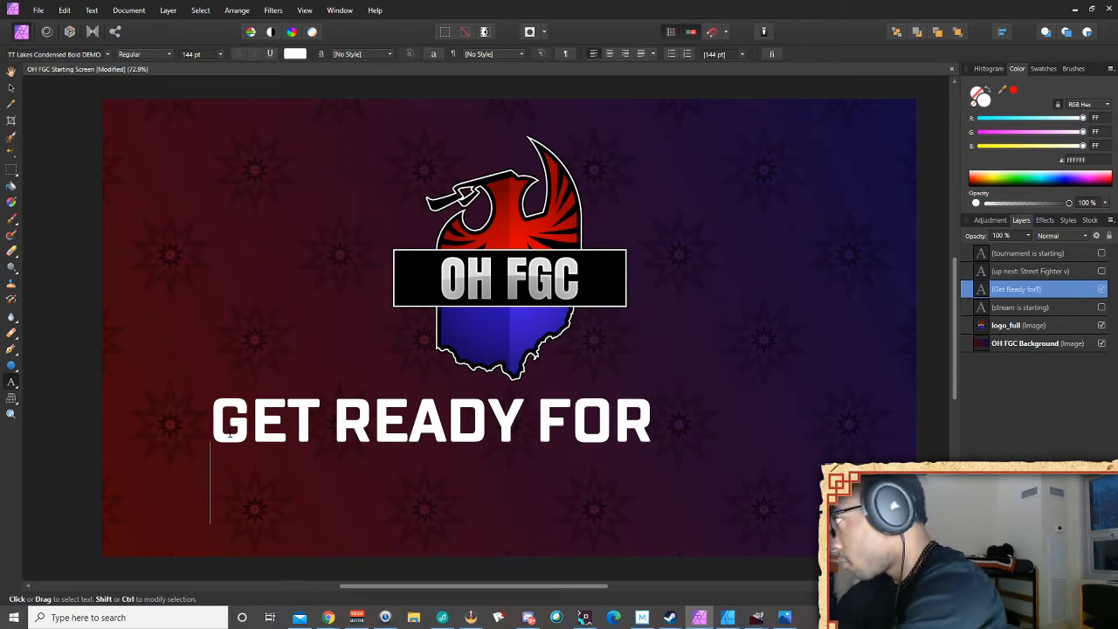
{"action": "type", "text": "STREE"}
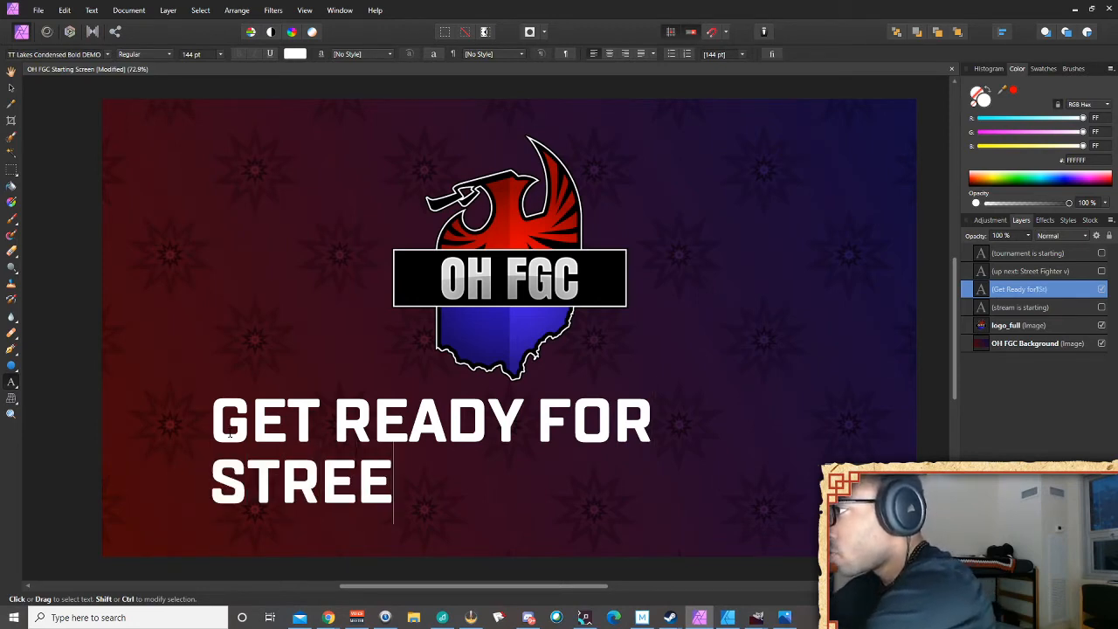
{"action": "type", "text": "T FIGHTER "}
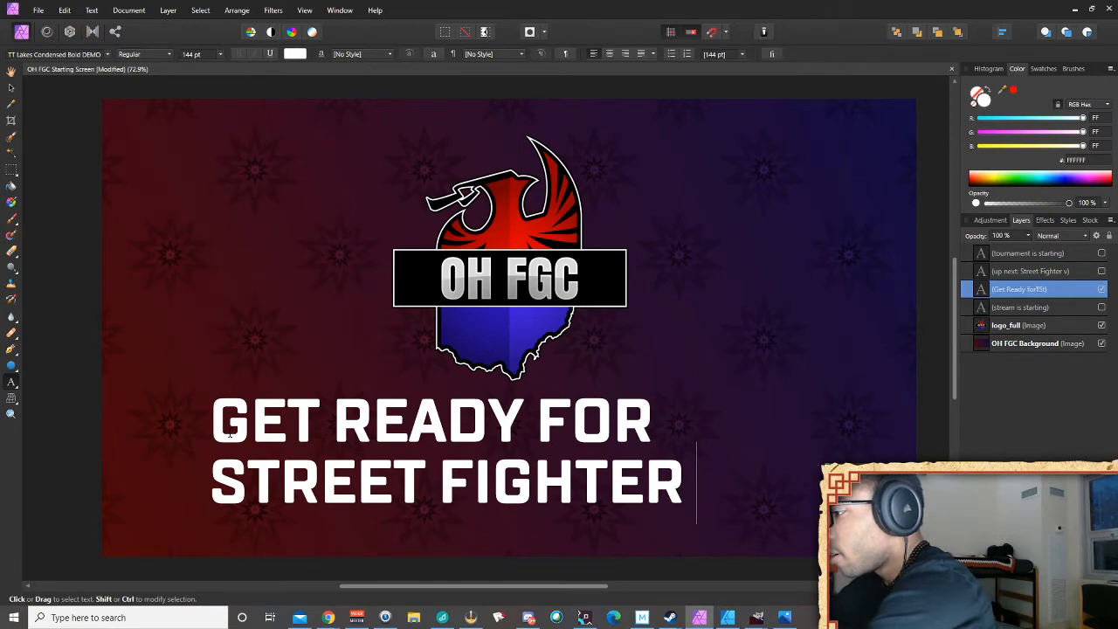
{"action": "type", "text": "V"}
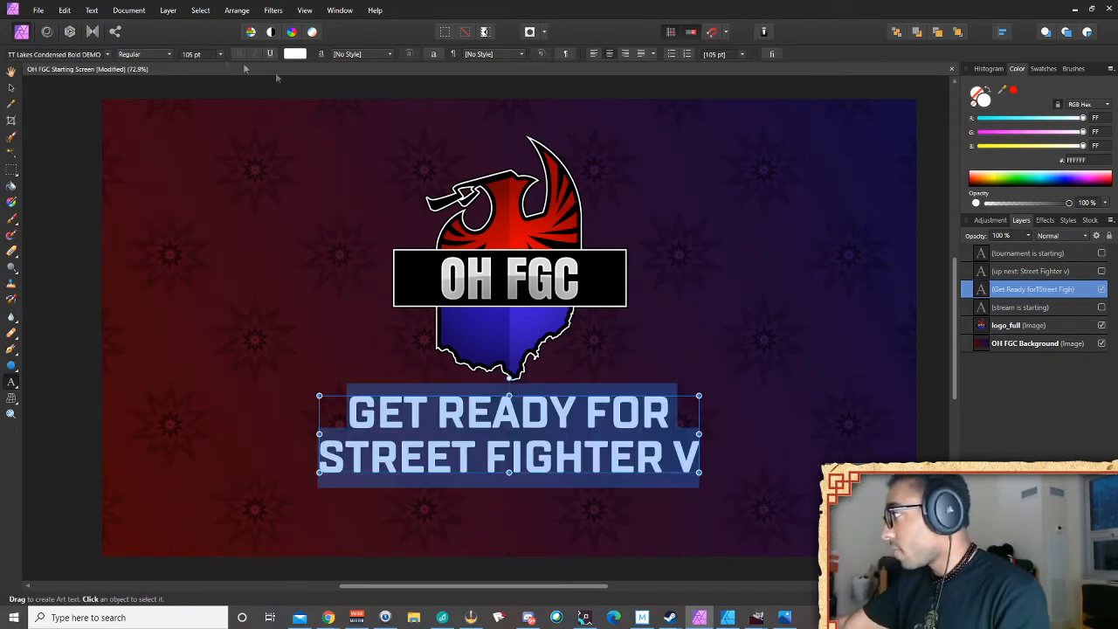
{"action": "key", "text": "Escape"}
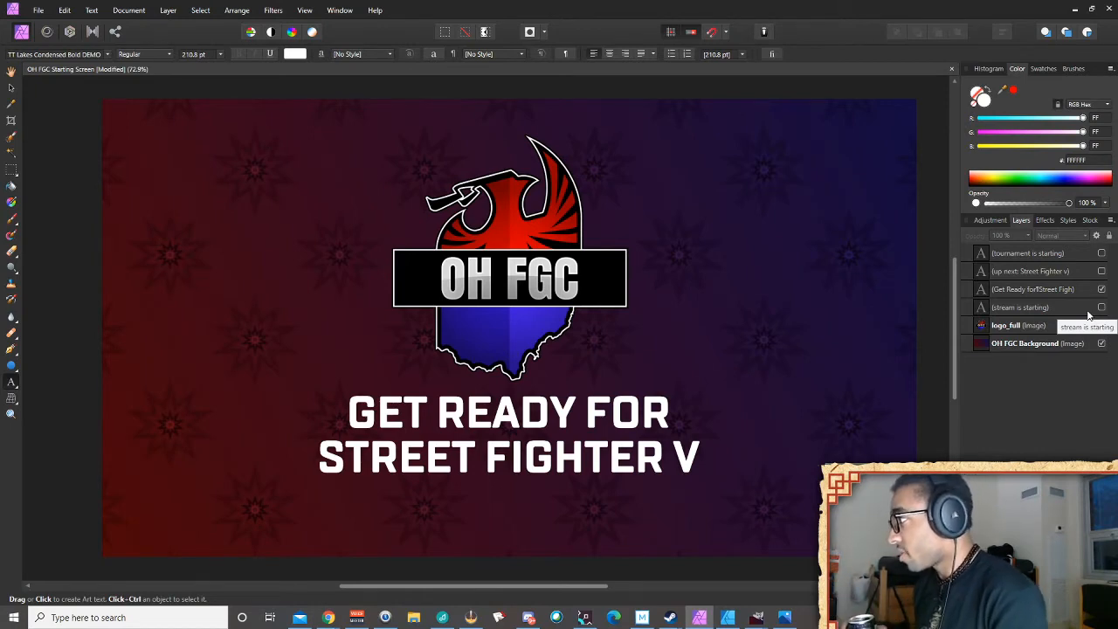
Show the UP NEXT: STREET FIGHTER V layer, hide GET READY, and clear the selection
{"action": "left_click", "coordinate": [1039, 271]}
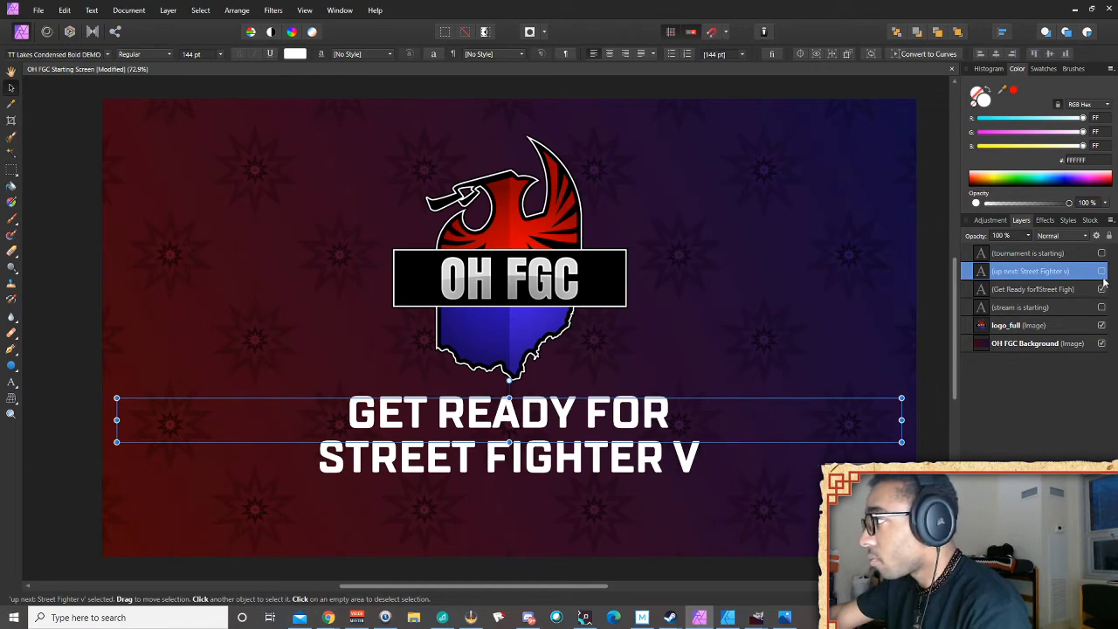
{"action": "left_click", "coordinate": [1101, 272]}
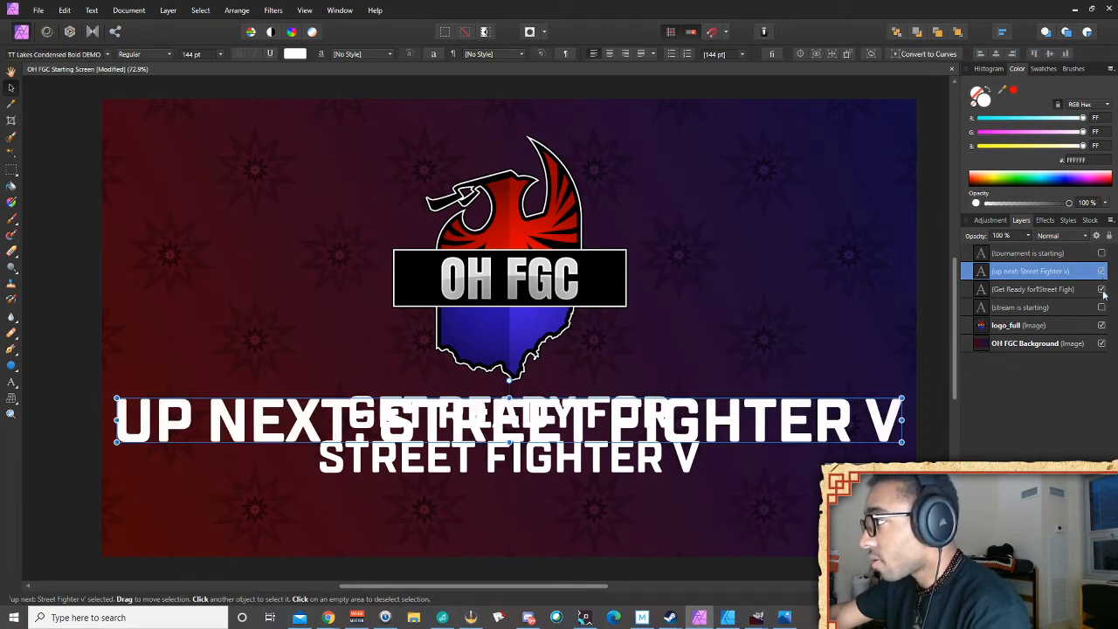
{"action": "left_click", "coordinate": [1101, 289]}
{"action": "key", "text": "ctrl+d"}
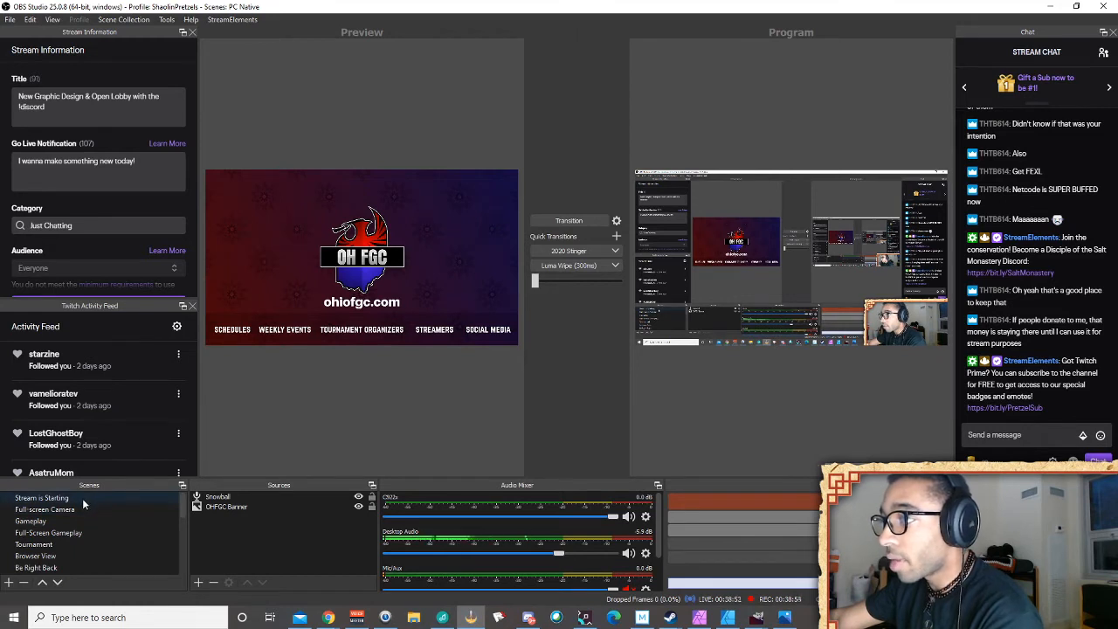
Open the Stream is Starting scene and inspect its Countdown and Start Banner sources
{"action": "left_click", "coordinate": [83, 500]}
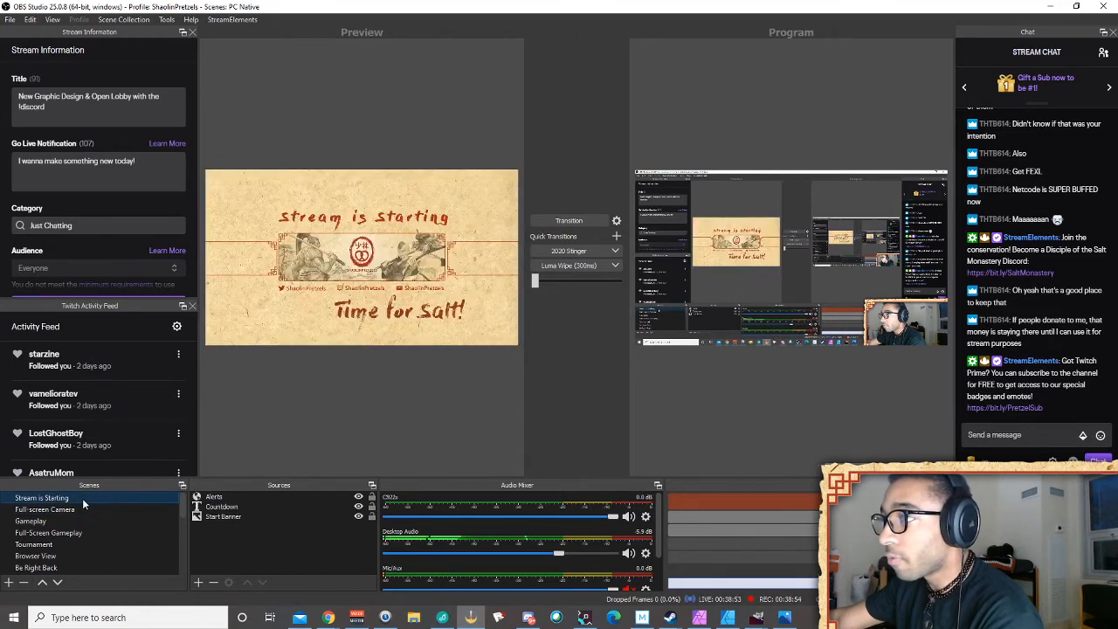
{"action": "left_click", "coordinate": [246, 515]}
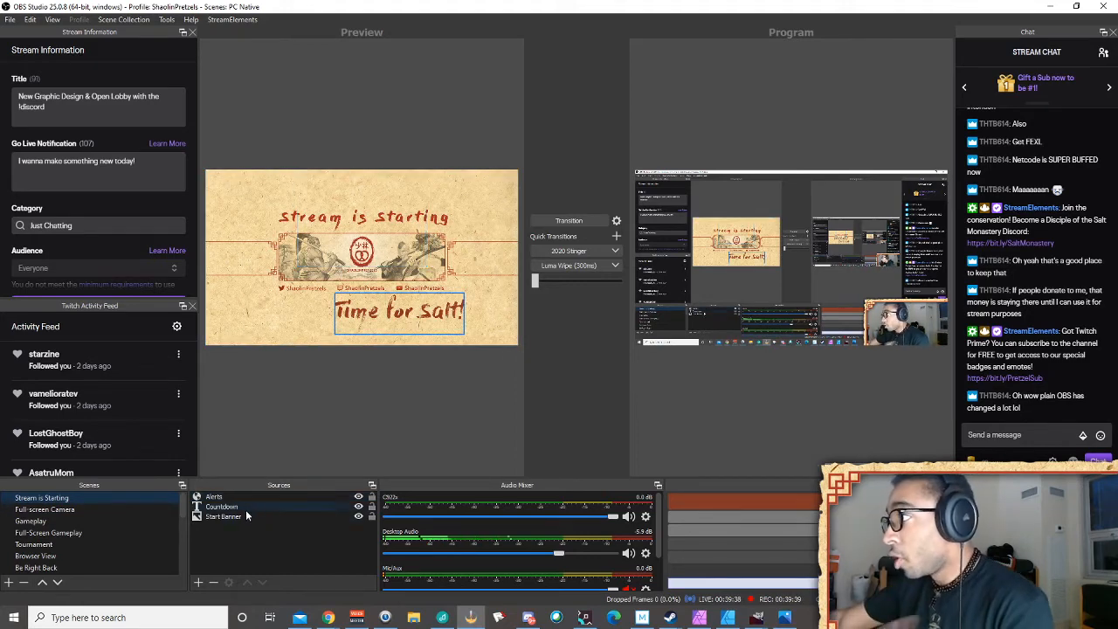
{"action": "left_click", "coordinate": [249, 516]}
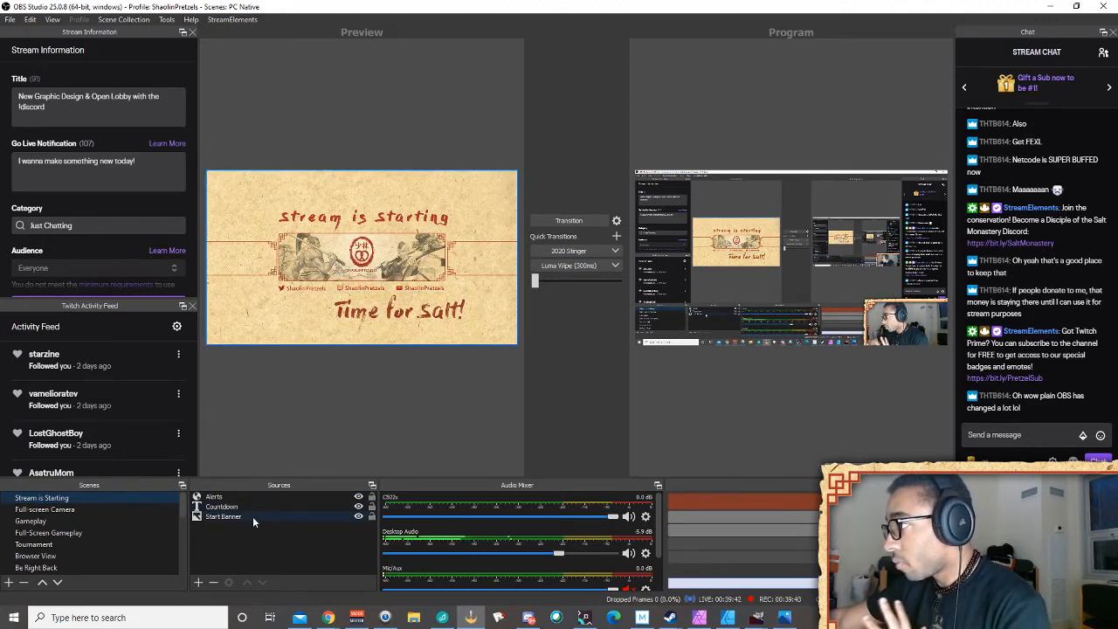
{"action": "left_click", "coordinate": [251, 507]}
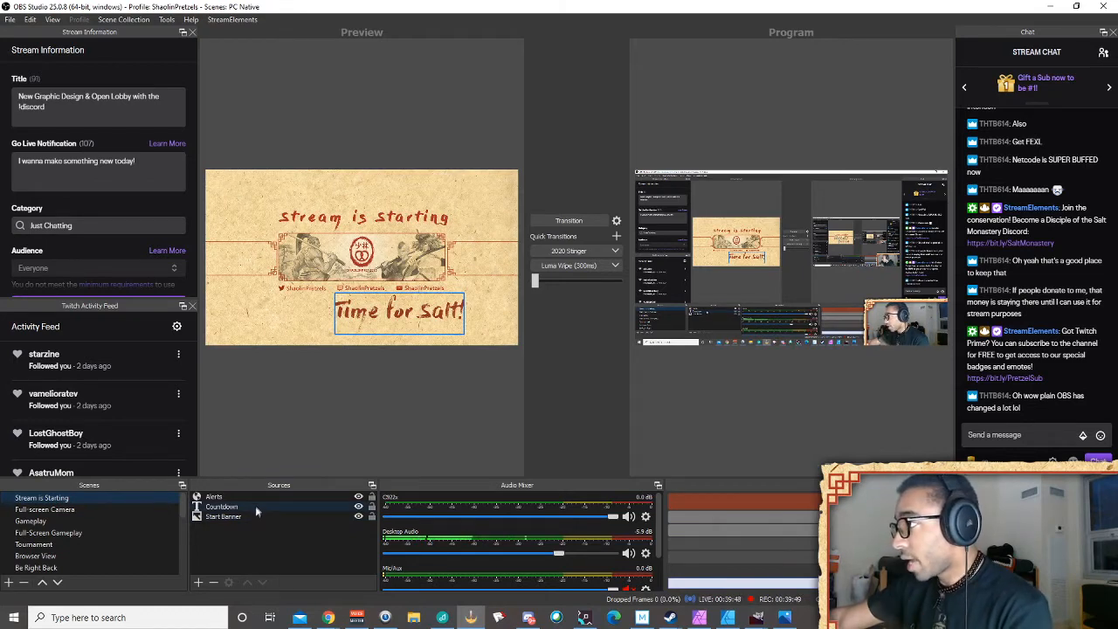
{"action": "left_click", "coordinate": [244, 518]}
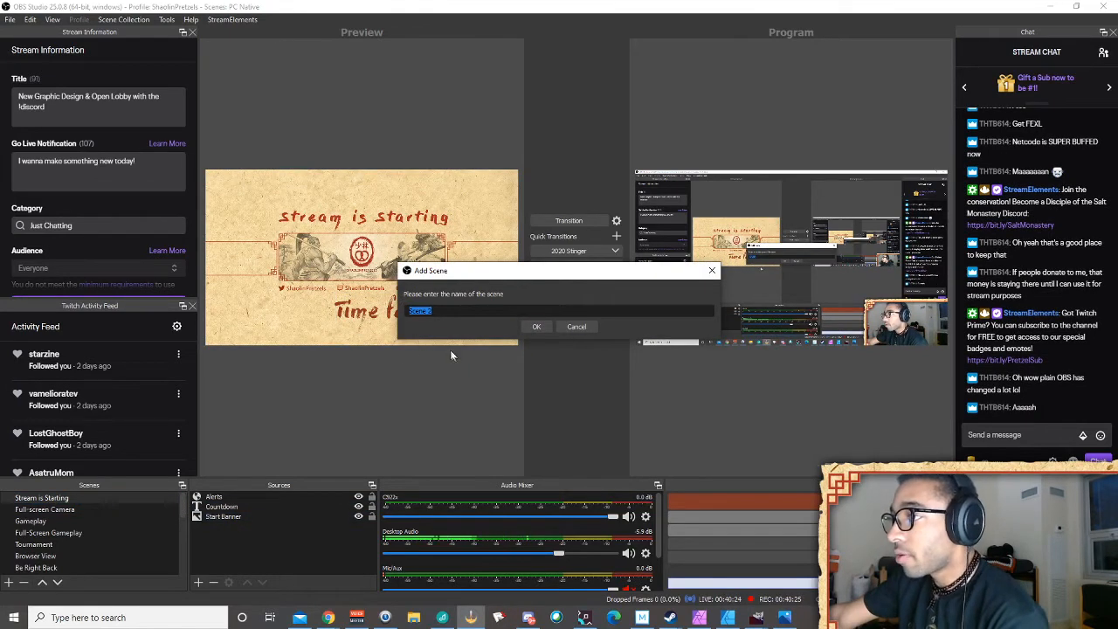
Create a new scene named 'Stream is Starting (OH)'
{"action": "type", "text": "Stream"}
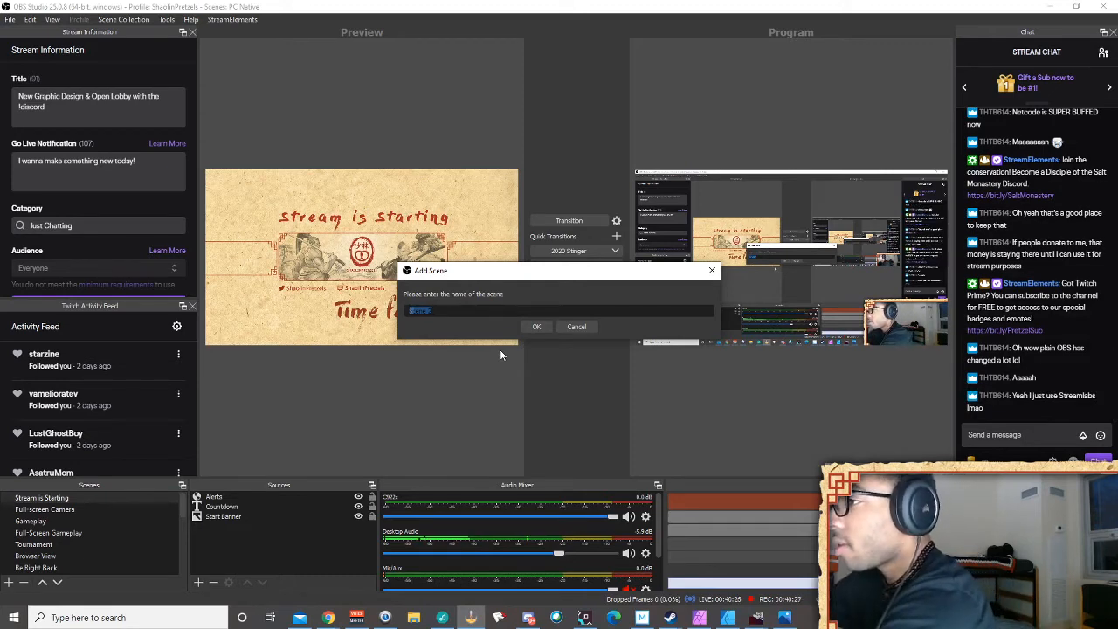
{"action": "type", "text": " is Star"}
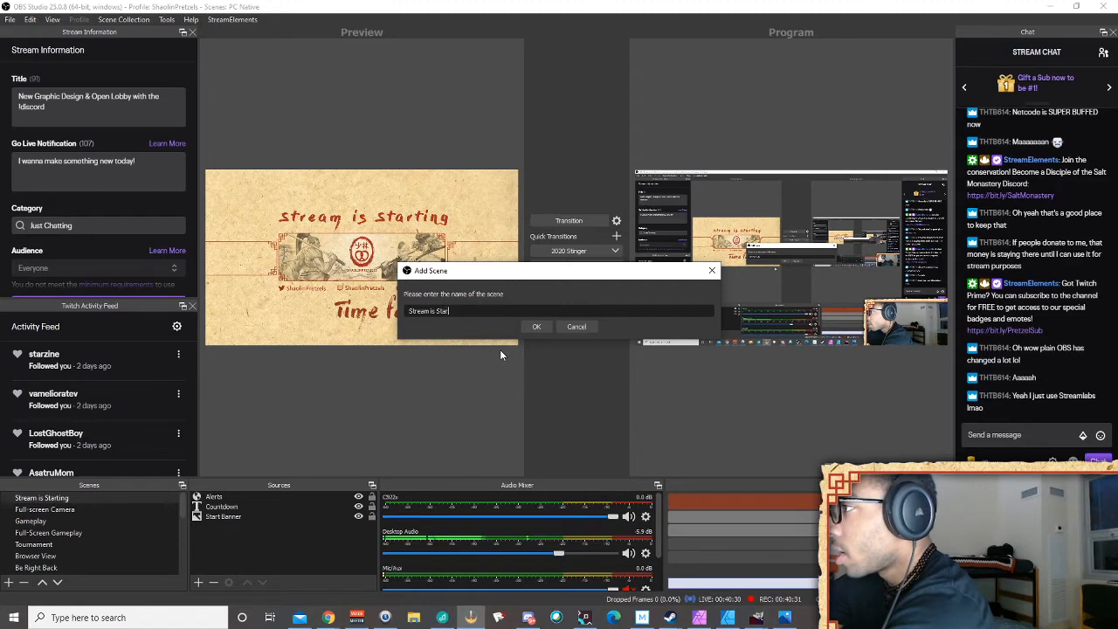
{"action": "type", "text": "ting ("}
{"action": "type", "text": "2020"}
{"action": "key", "text": "BackSpace"}
{"action": "key", "text": "BackSpace"}
{"action": "key", "text": "BackSpace"}
{"action": "key", "text": "BackSpace"}
{"action": "type", "text": "OH"}
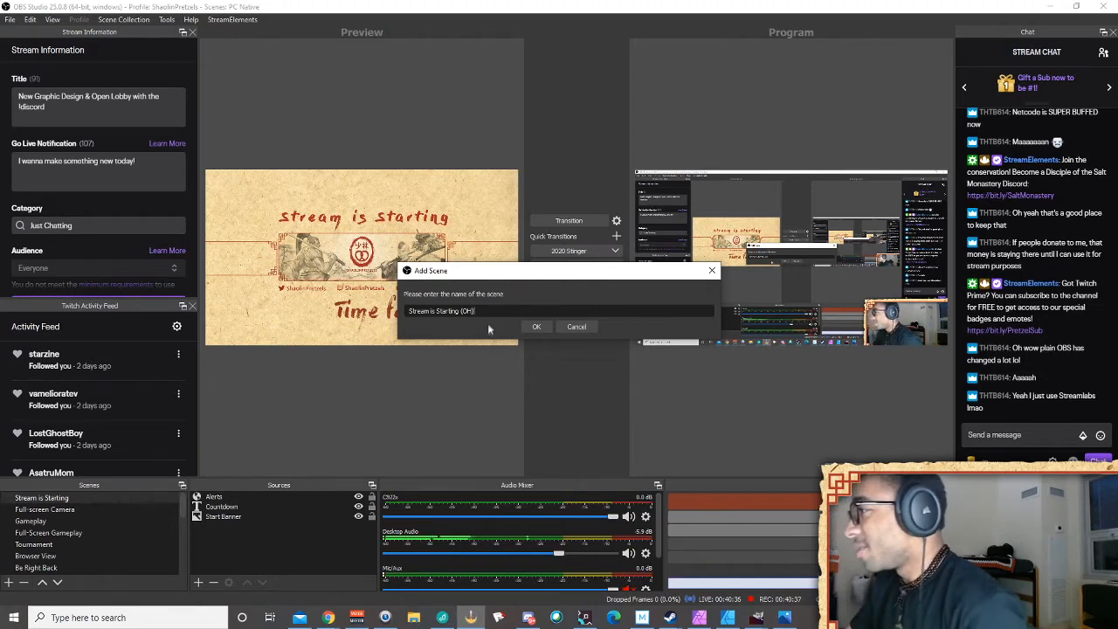
{"action": "left_click", "coordinate": [532, 325]}
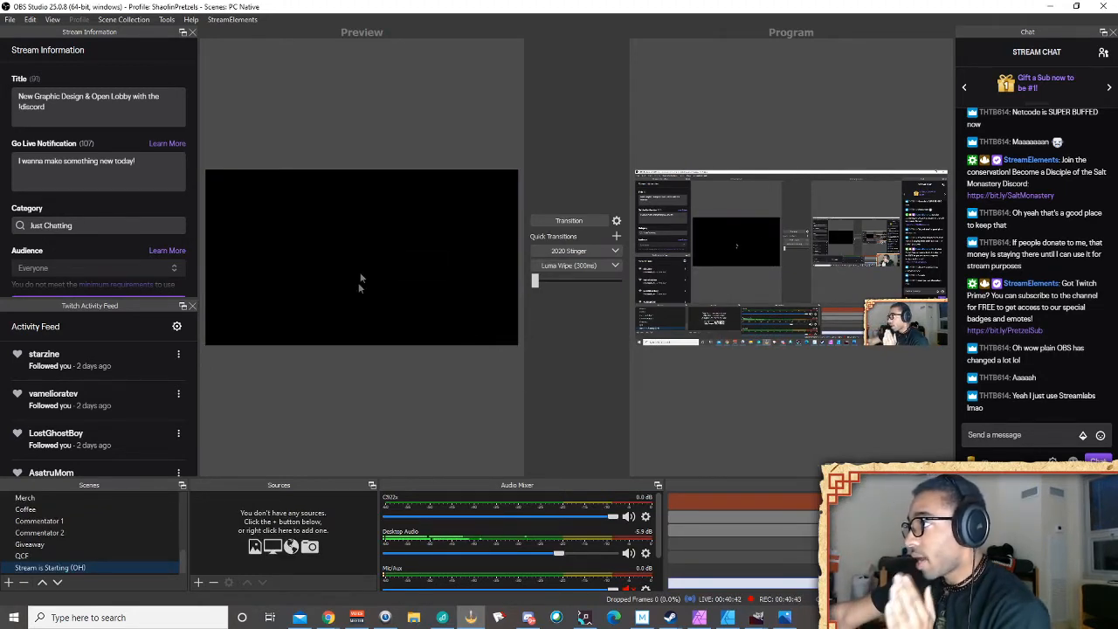
Add an image source named 'Stream Start OH' showing the OH FGC banner graphic
{"action": "left_click", "coordinate": [200, 582]}
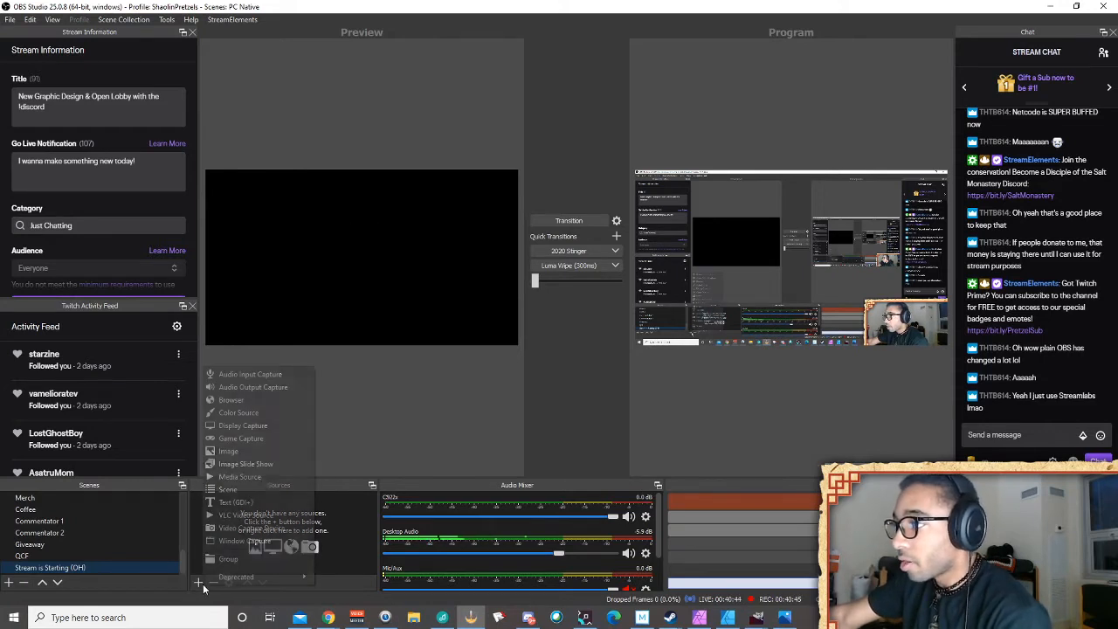
{"action": "left_click", "coordinate": [266, 453]}
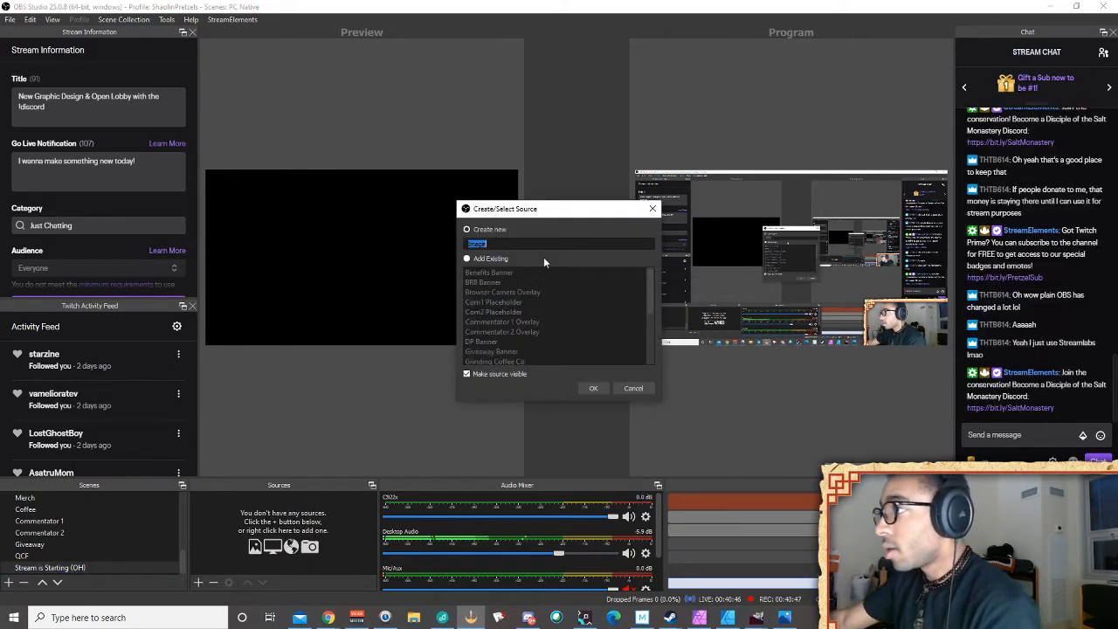
{"action": "type", "text": "Stream Start OH"}
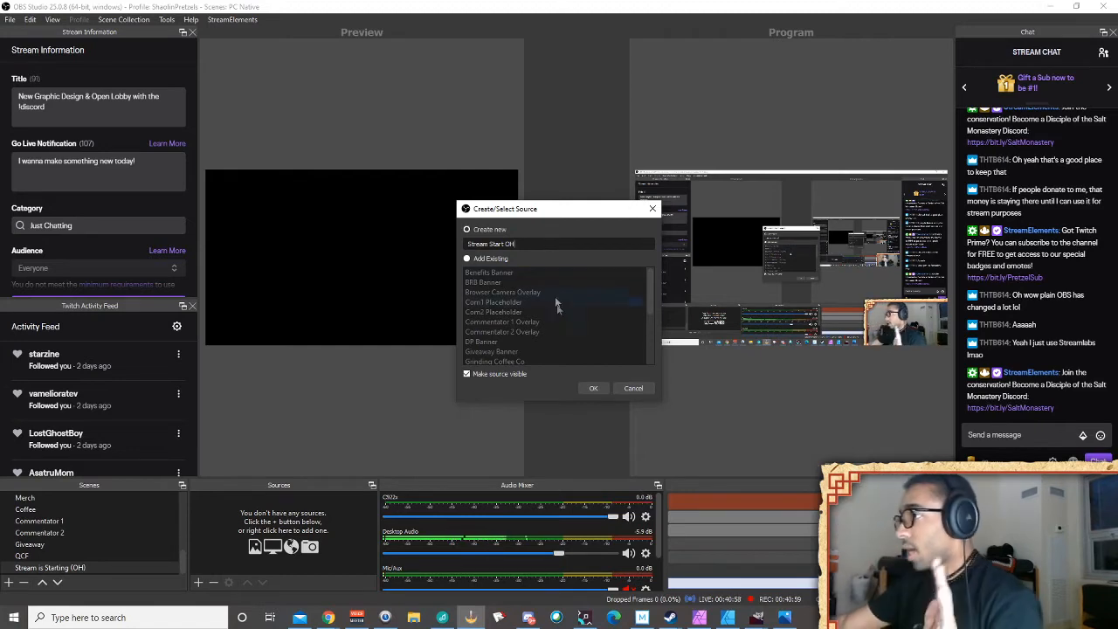
{"action": "left_click", "coordinate": [587, 389]}
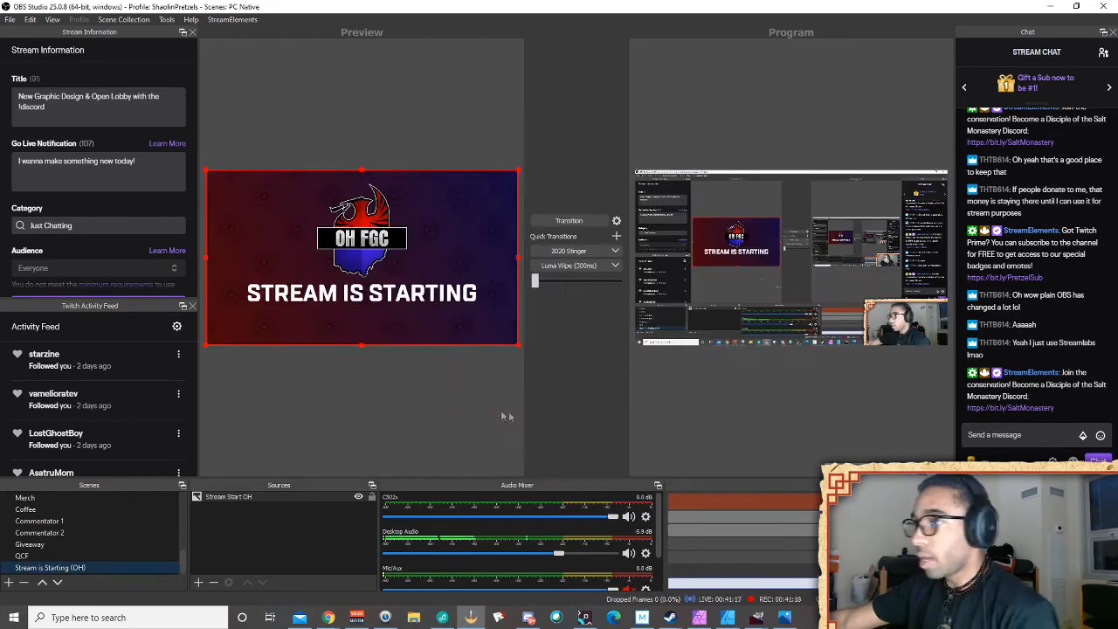
{"action": "left_click", "coordinate": [453, 406]}
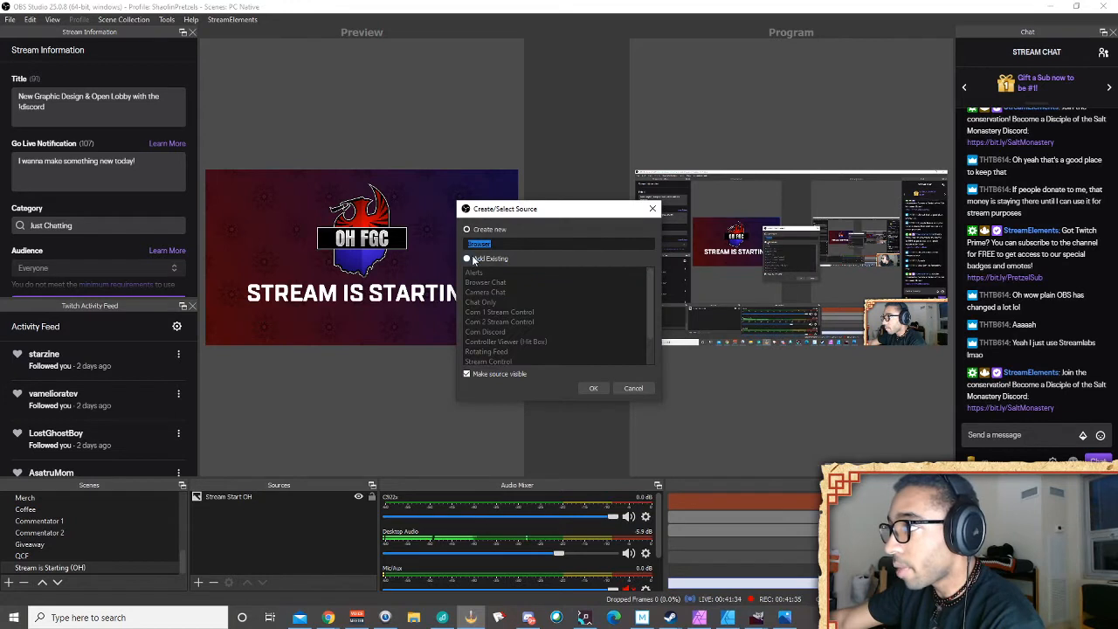
Reuse the existing Alerts source in the new scene and centre it horizontally
{"action": "left_click", "coordinate": [467, 258]}
{"action": "double_click", "coordinate": [476, 273]}
{"action": "right_click", "coordinate": [264, 194]}
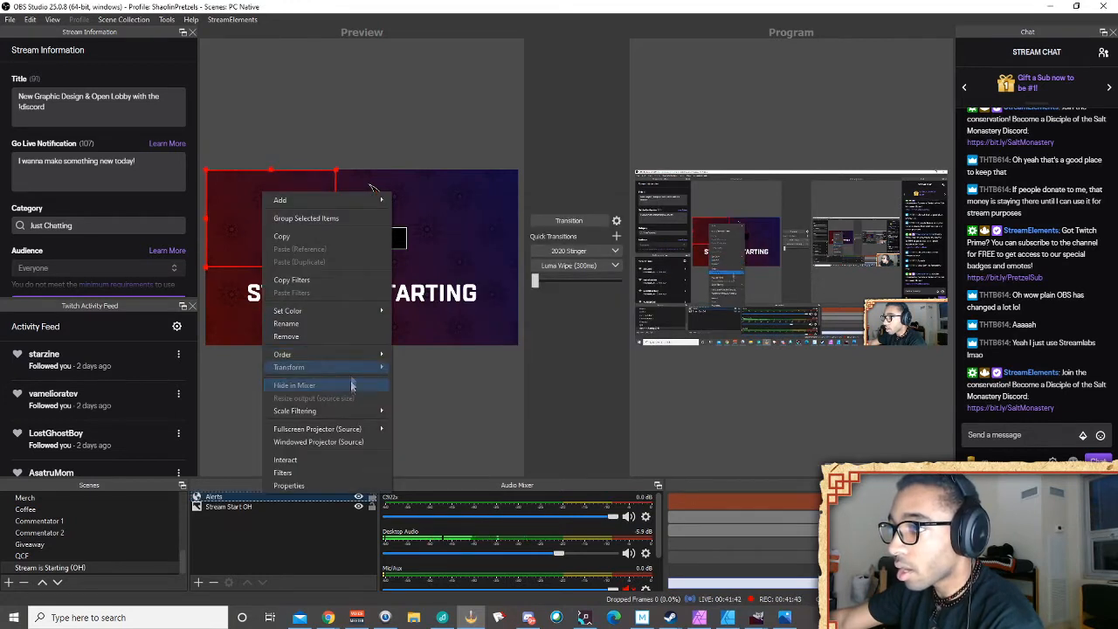
{"action": "mouse_move", "coordinate": [367, 366]}
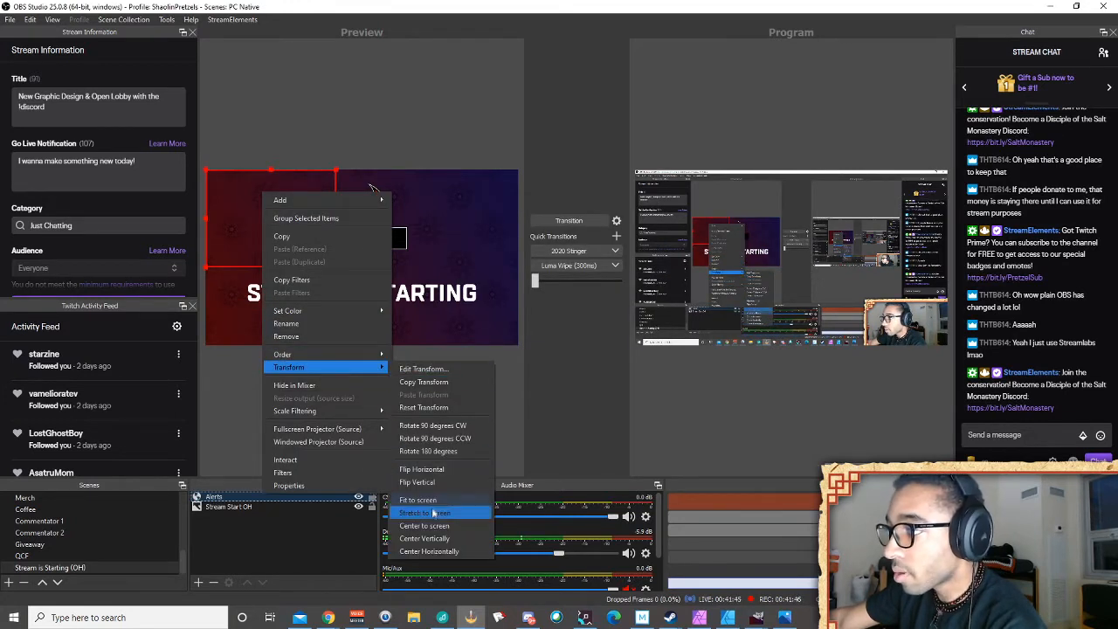
{"action": "left_click", "coordinate": [431, 552]}
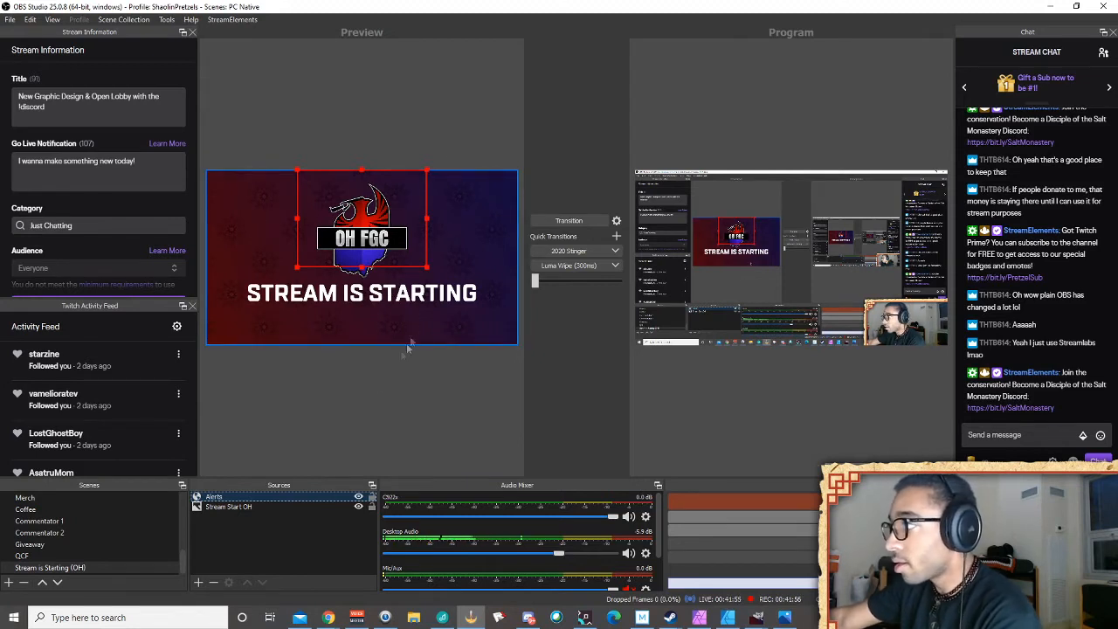
{"action": "left_click", "coordinate": [198, 582]}
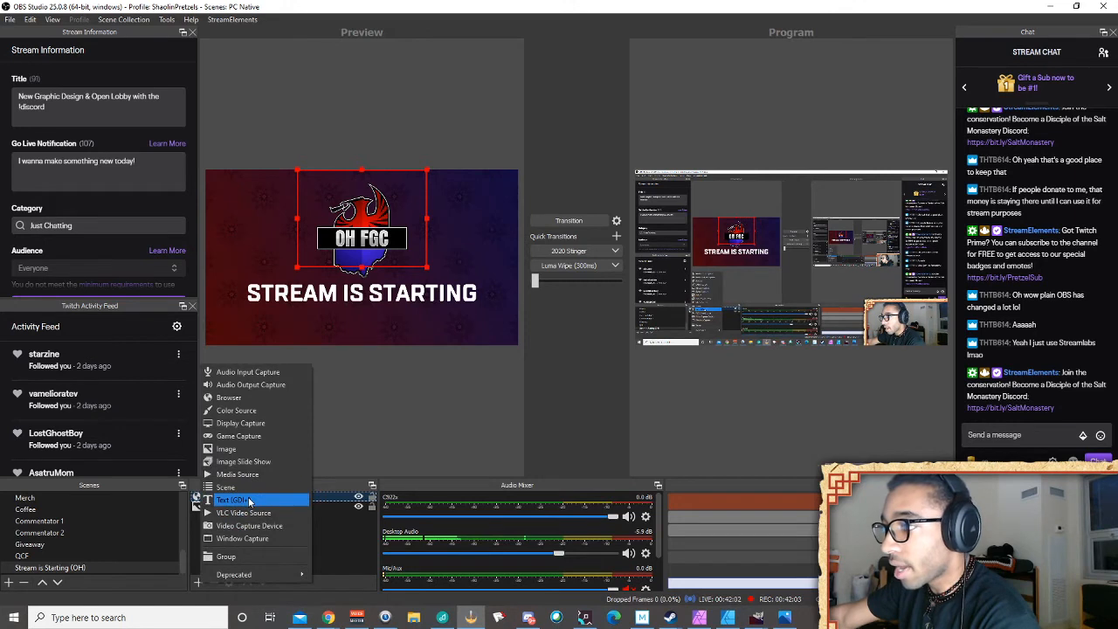
Add the existing Countdown text source to the scene
{"action": "left_click", "coordinate": [249, 500]}
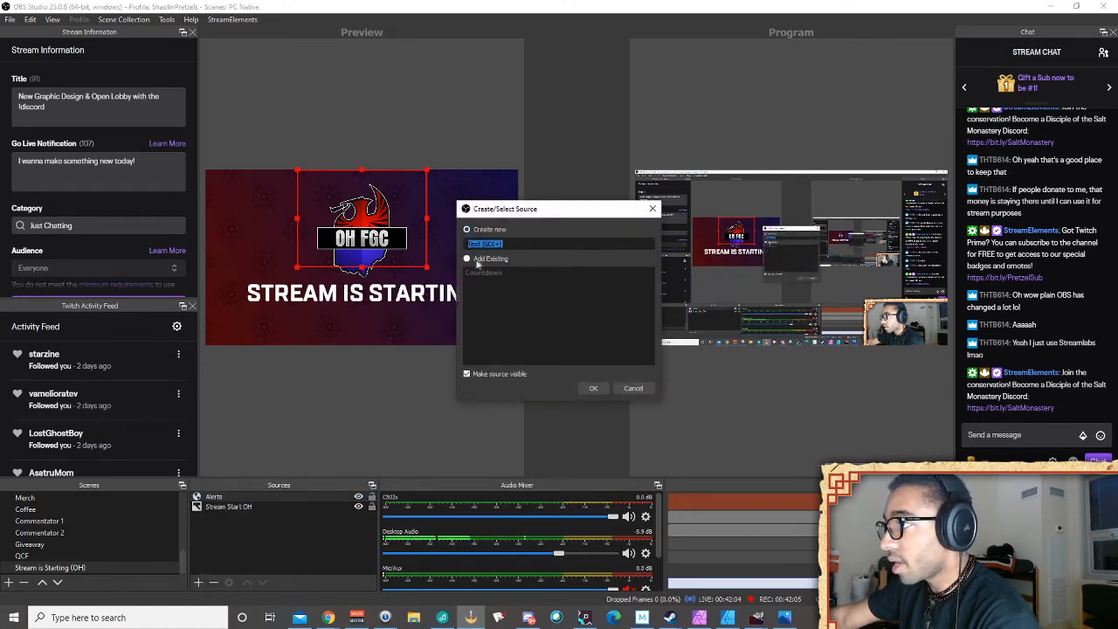
{"action": "left_click", "coordinate": [467, 259]}
{"action": "left_click", "coordinate": [484, 271]}
{"action": "left_click", "coordinate": [594, 390]}
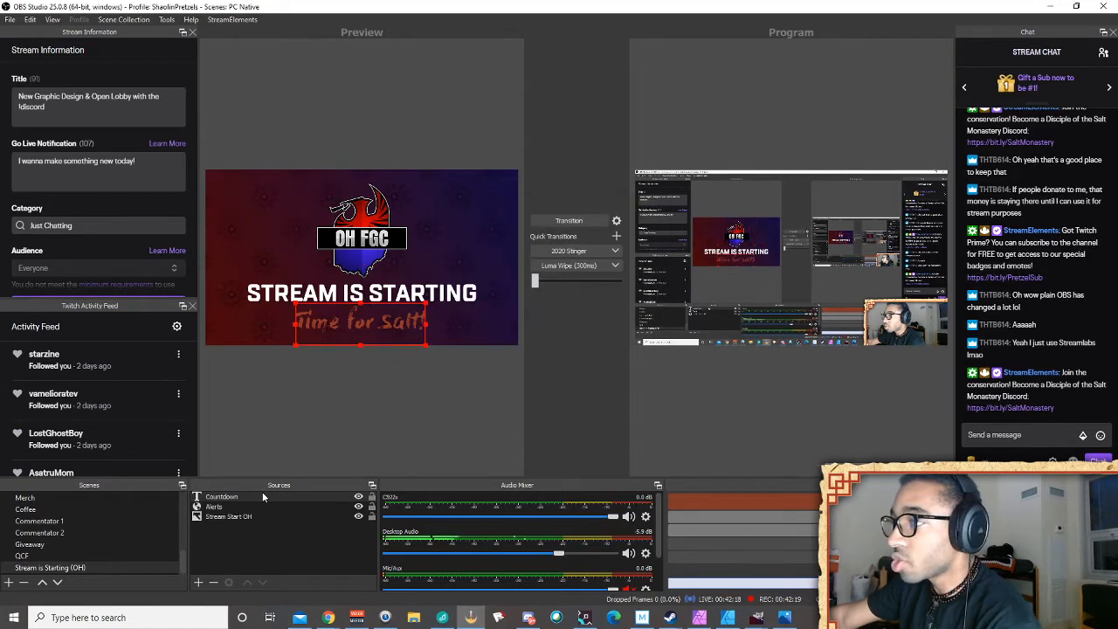
Move Alerts to the top of the source list and open Countdown's properties
{"action": "left_click_drag", "start_coordinate": [260, 508], "coordinate": [266, 498]}
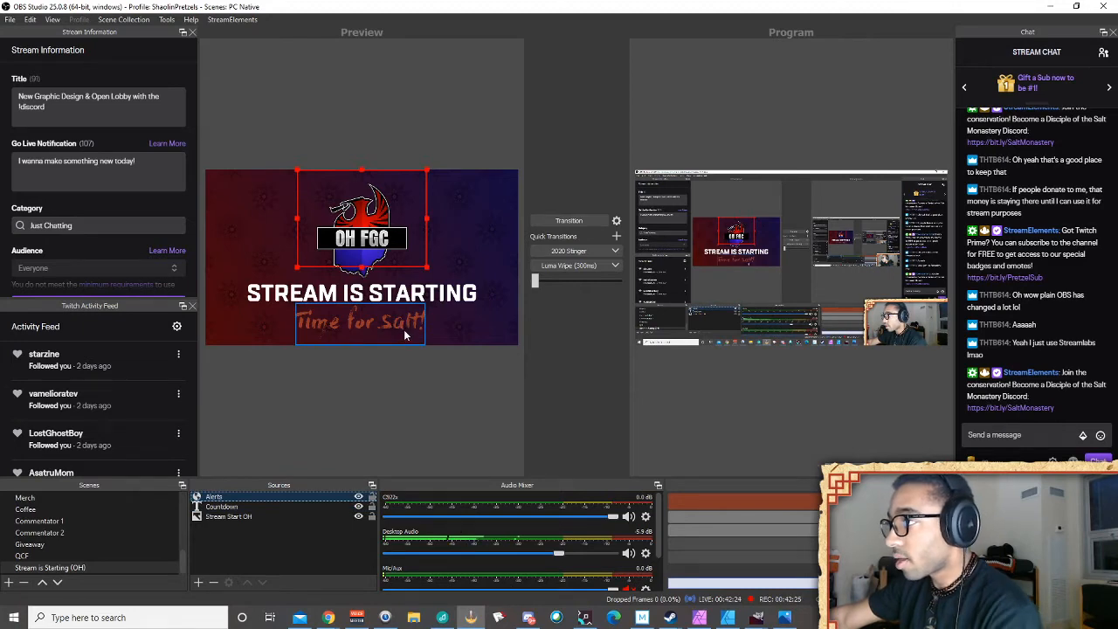
{"action": "left_click", "coordinate": [248, 510]}
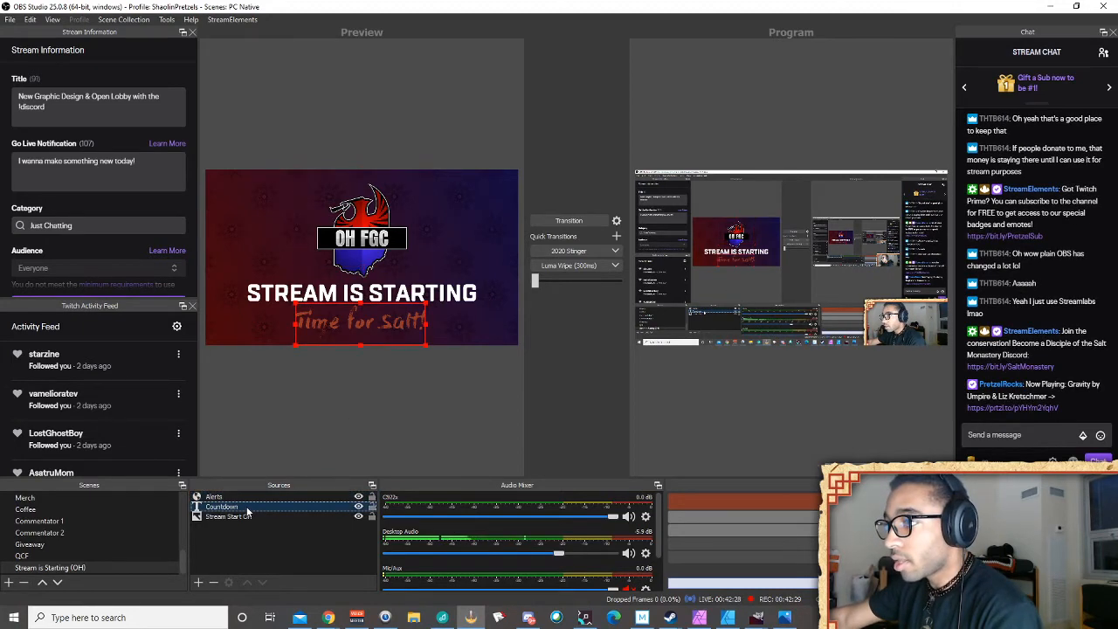
{"action": "right_click", "coordinate": [248, 512]}
{"action": "left_click", "coordinate": [293, 500]}
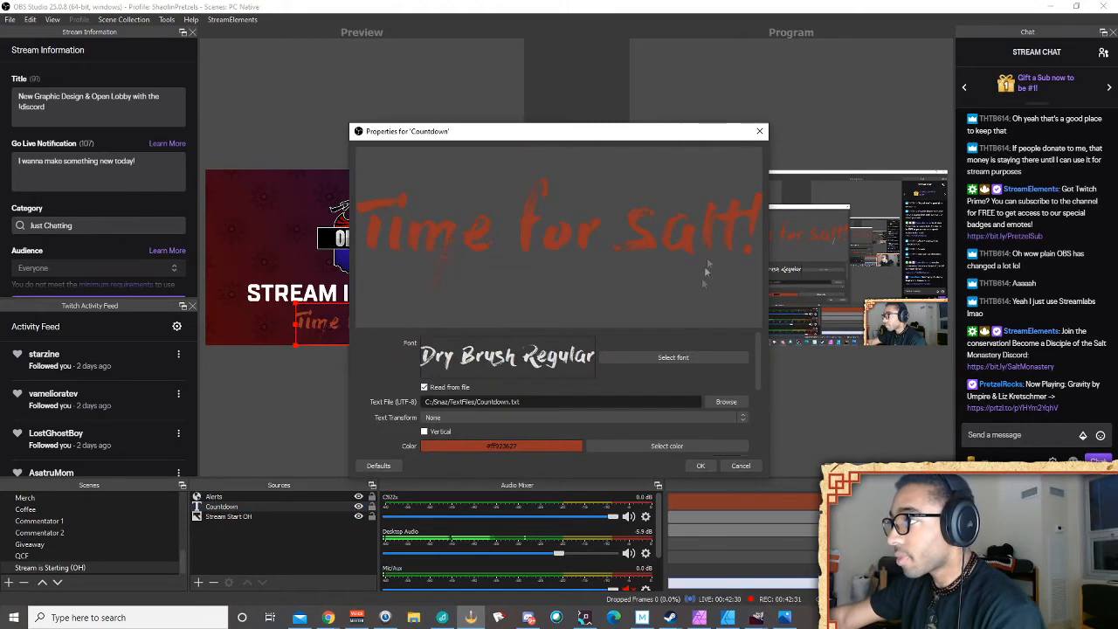
Shift the Countdown properties window aside and bring the Snaz timer window forward
{"action": "left_click_drag", "start_coordinate": [625, 138], "coordinate": [812, 73]}
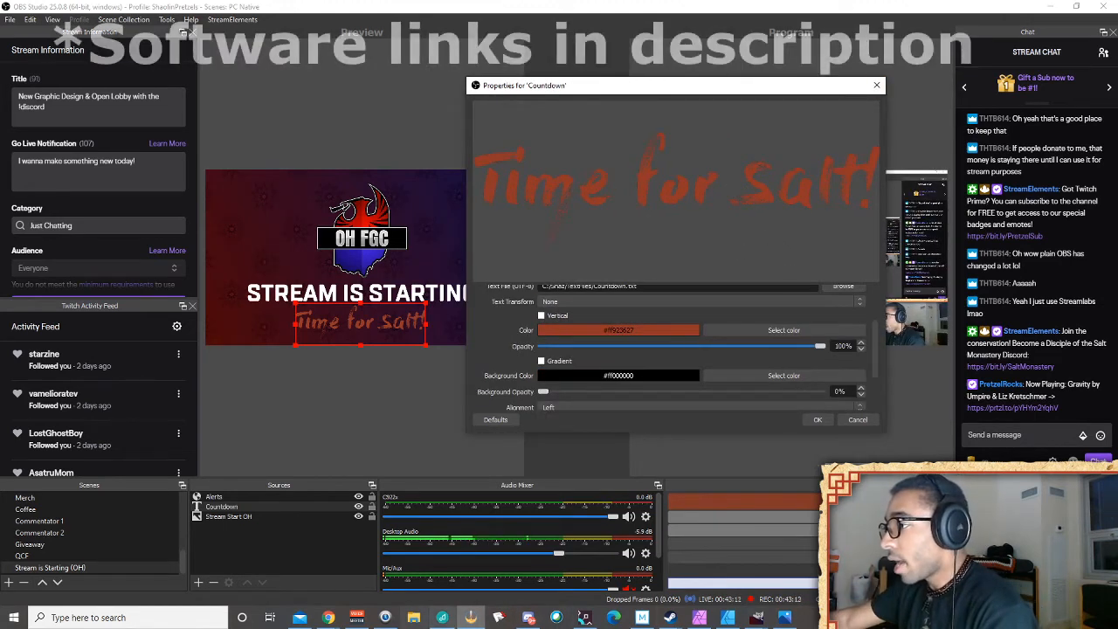
{"action": "left_click", "coordinate": [385, 617]}
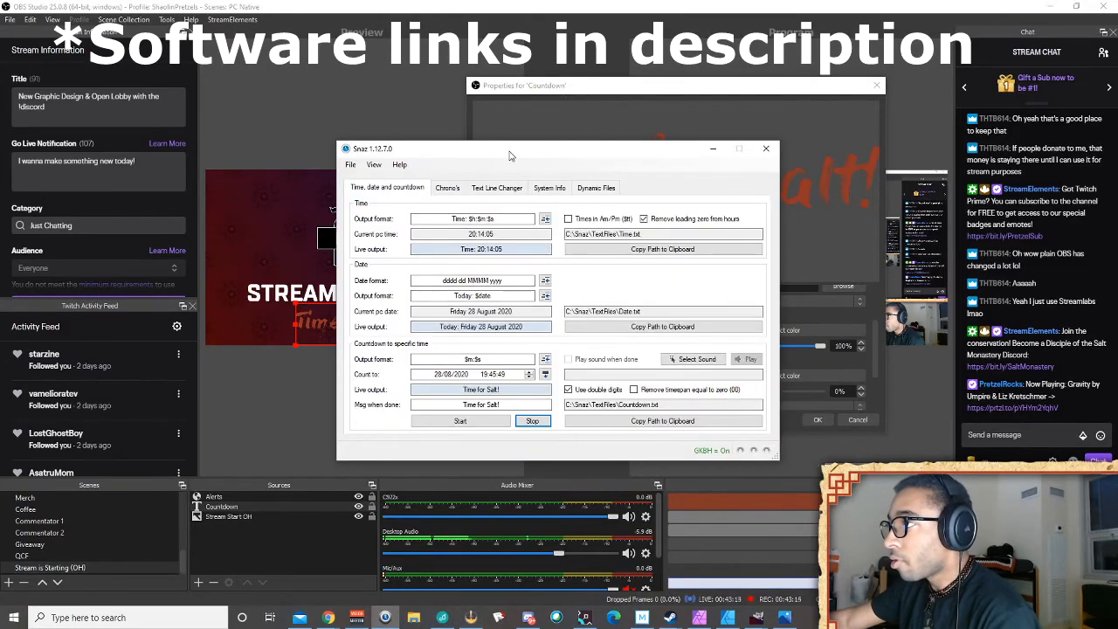
Set Snaz's countdown target to 20:30:19 on 28/08/2020 and start it
{"action": "left_click_drag", "start_coordinate": [511, 156], "coordinate": [441, 110]}
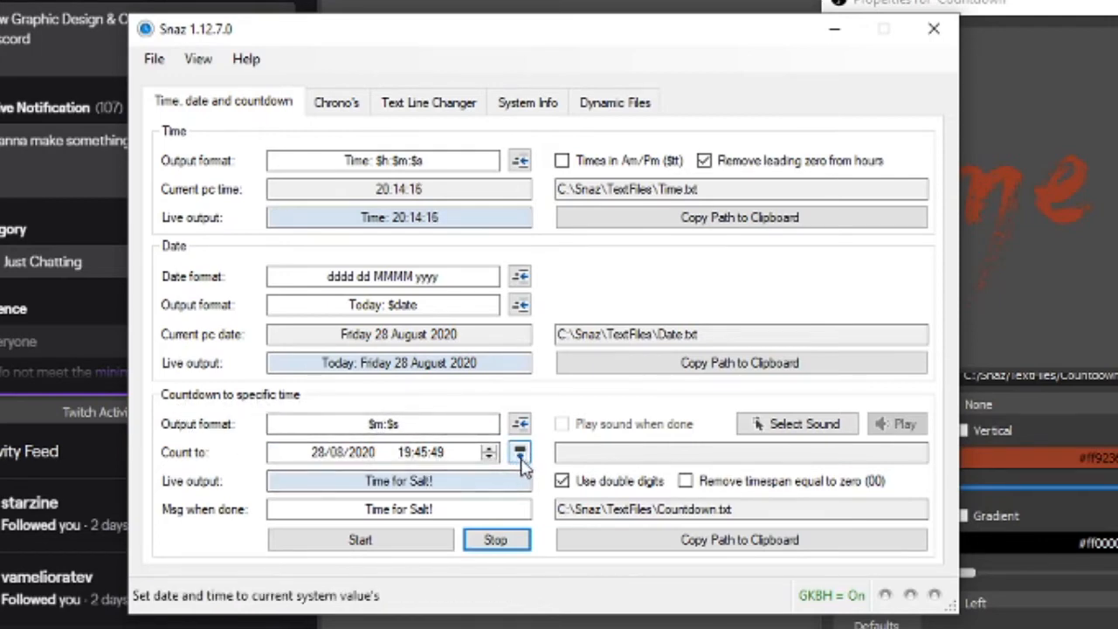
{"action": "left_click", "coordinate": [519, 454]}
{"action": "left_click", "coordinate": [430, 454]}
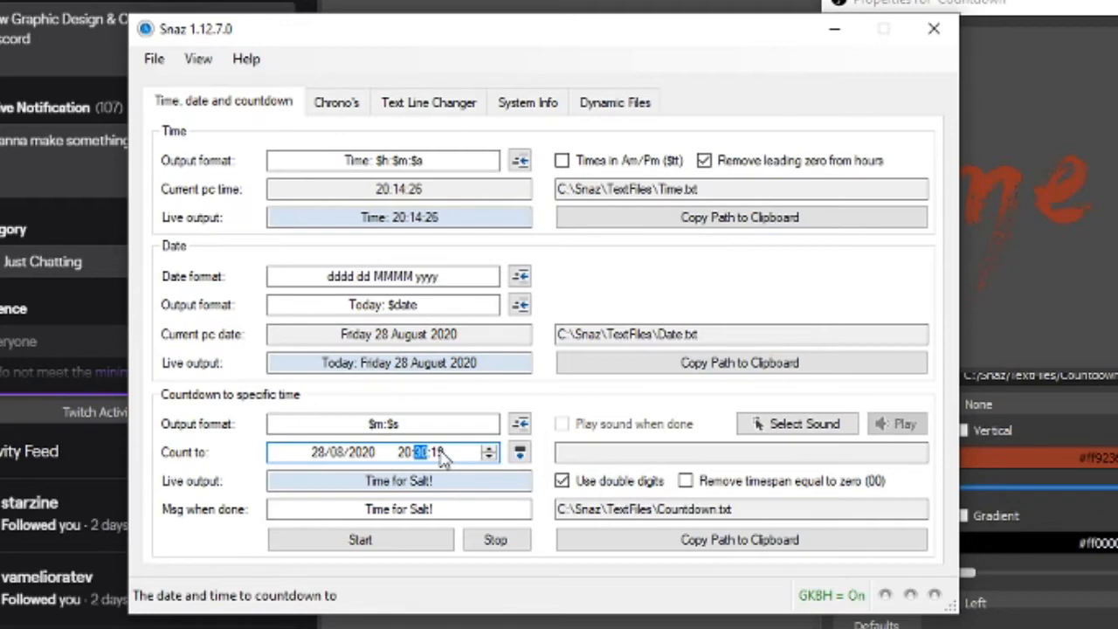
{"action": "left_click", "coordinate": [387, 541]}
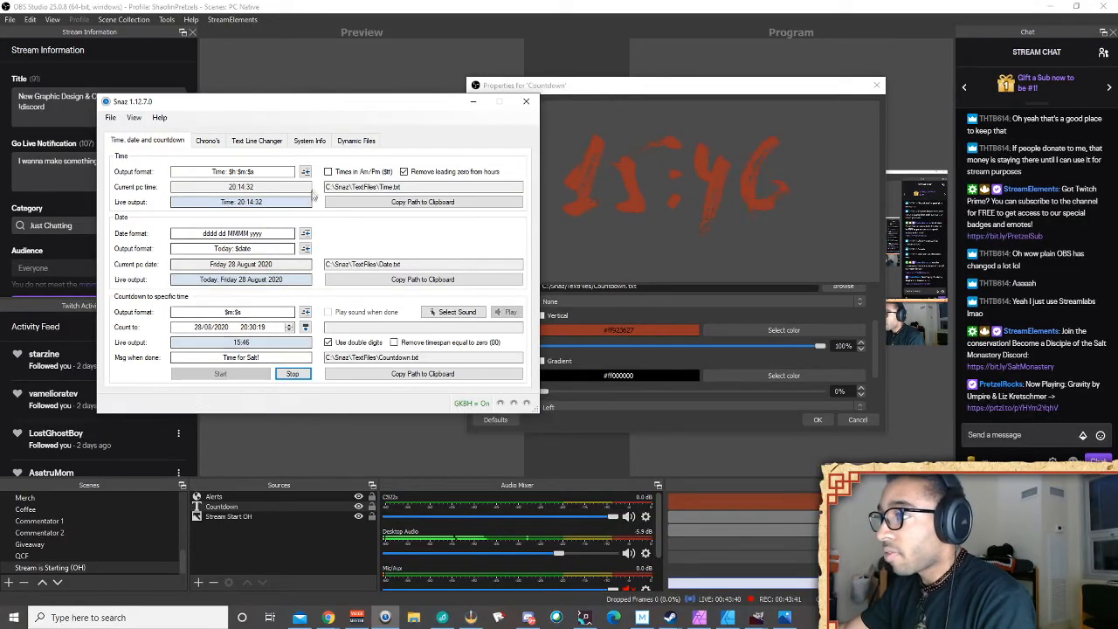
{"action": "left_click_drag", "start_coordinate": [370, 105], "coordinate": [316, 218]}
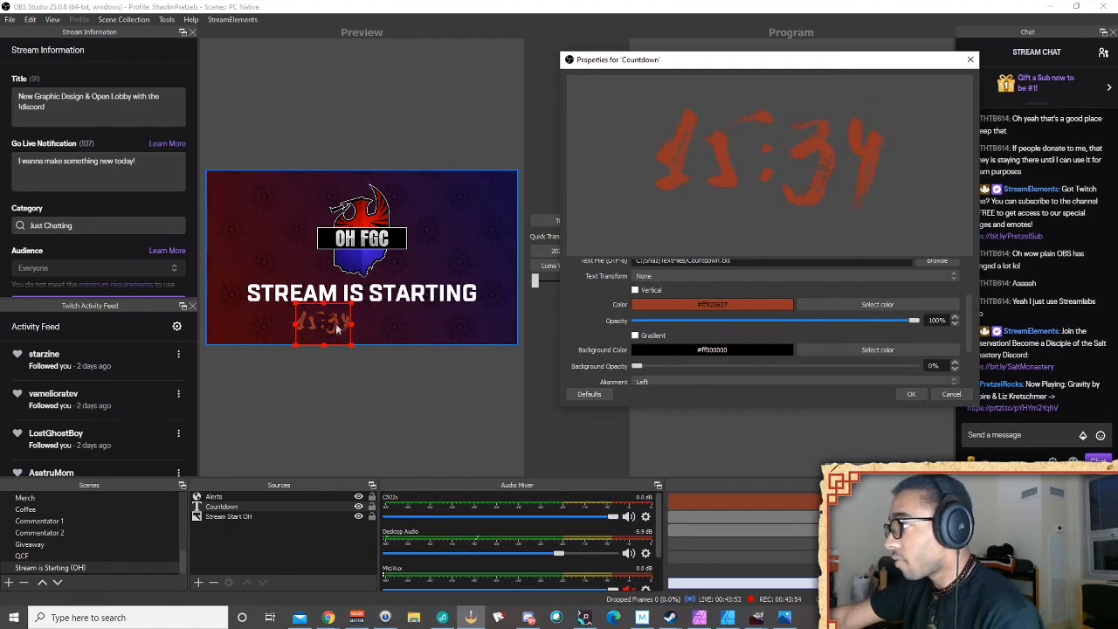
{"action": "left_click", "coordinate": [366, 325]}
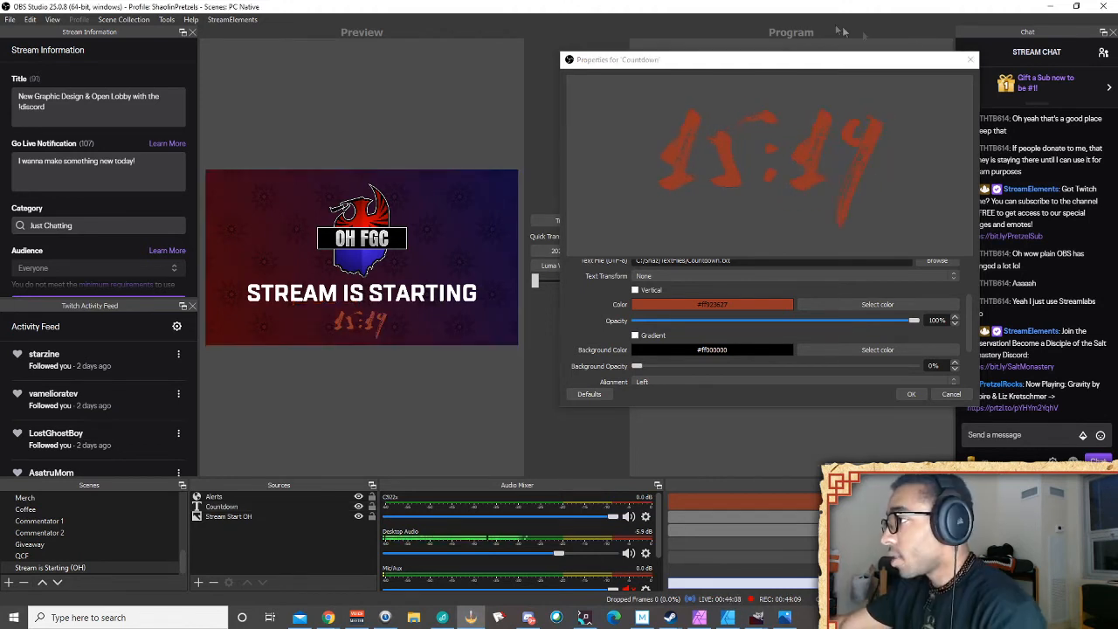
Remove the old Countdown source from the scene
{"action": "left_click", "coordinate": [970, 60]}
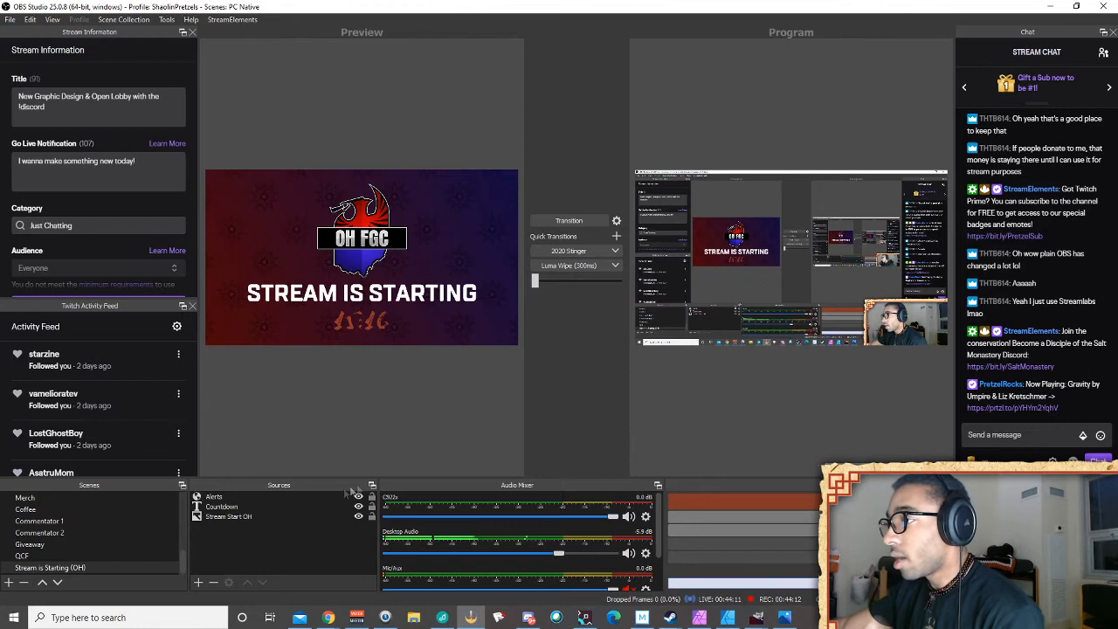
{"action": "left_click", "coordinate": [291, 506]}
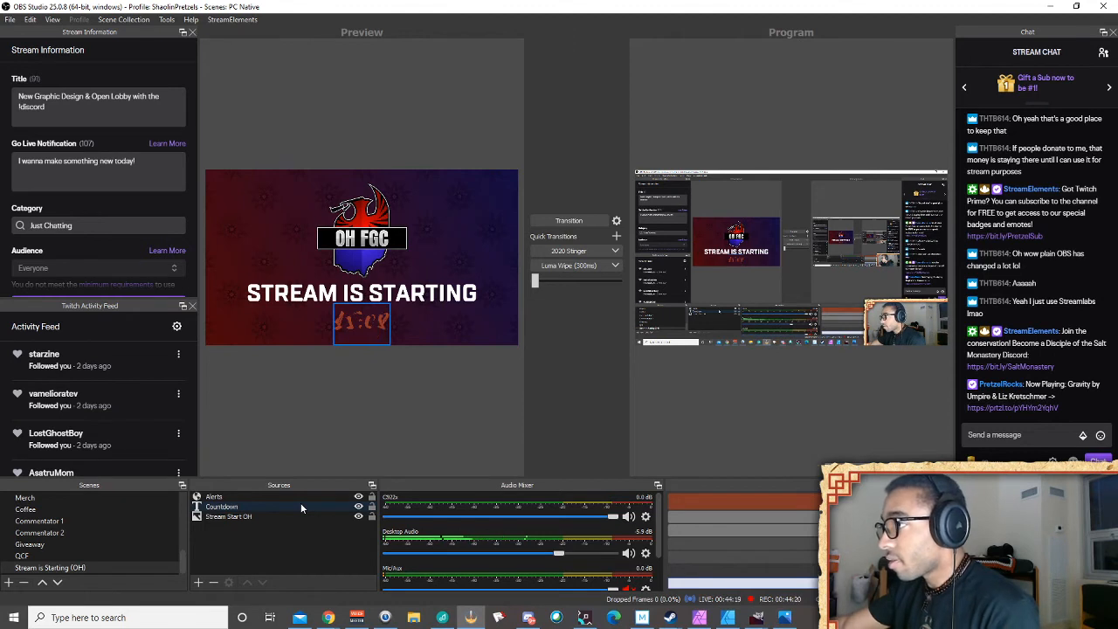
{"action": "left_click", "coordinate": [332, 361]}
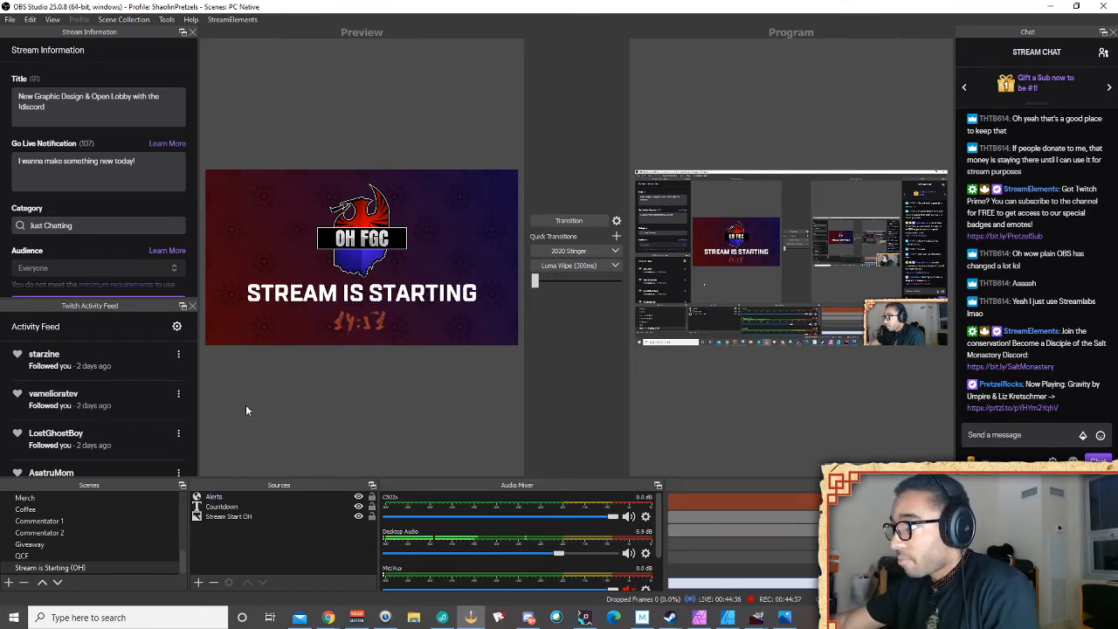
{"action": "right_click", "coordinate": [291, 507]}
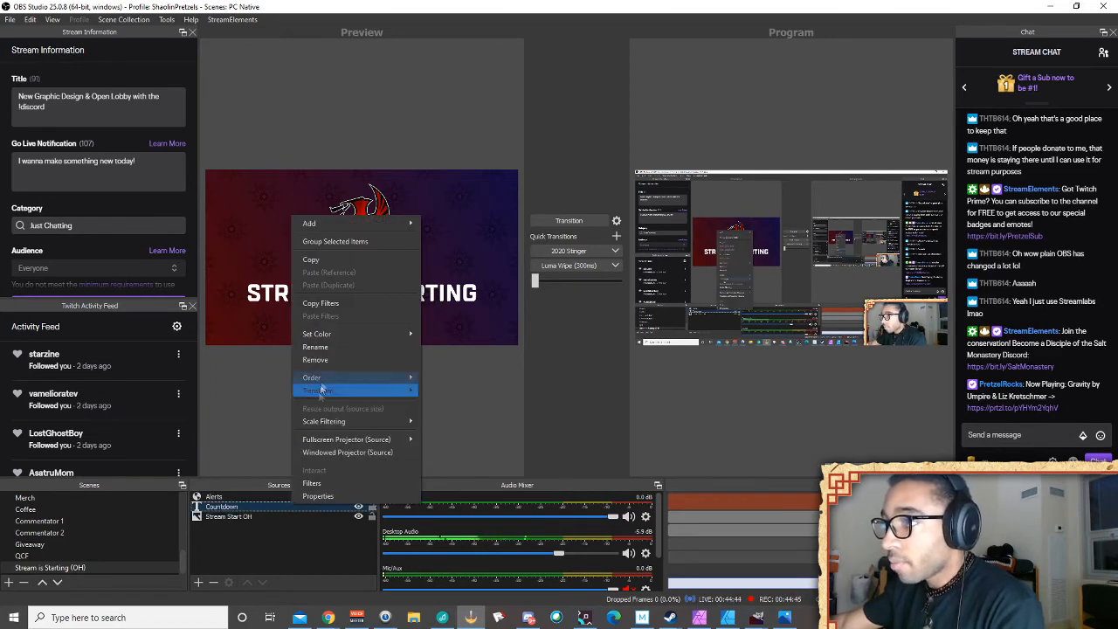
{"action": "left_click", "coordinate": [339, 358]}
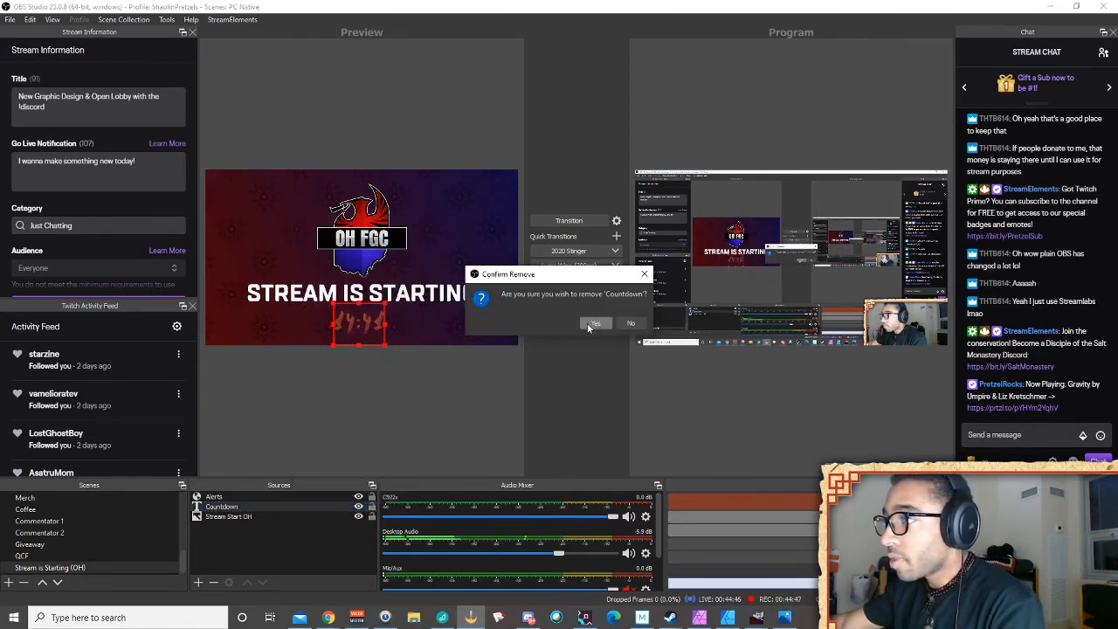
{"action": "left_click", "coordinate": [591, 323]}
Add a new Text (GDI+) source named 'Countdown OH'
{"action": "left_click", "coordinate": [198, 582]}
{"action": "left_click", "coordinate": [262, 499]}
{"action": "type", "text": "Countdown OH"}
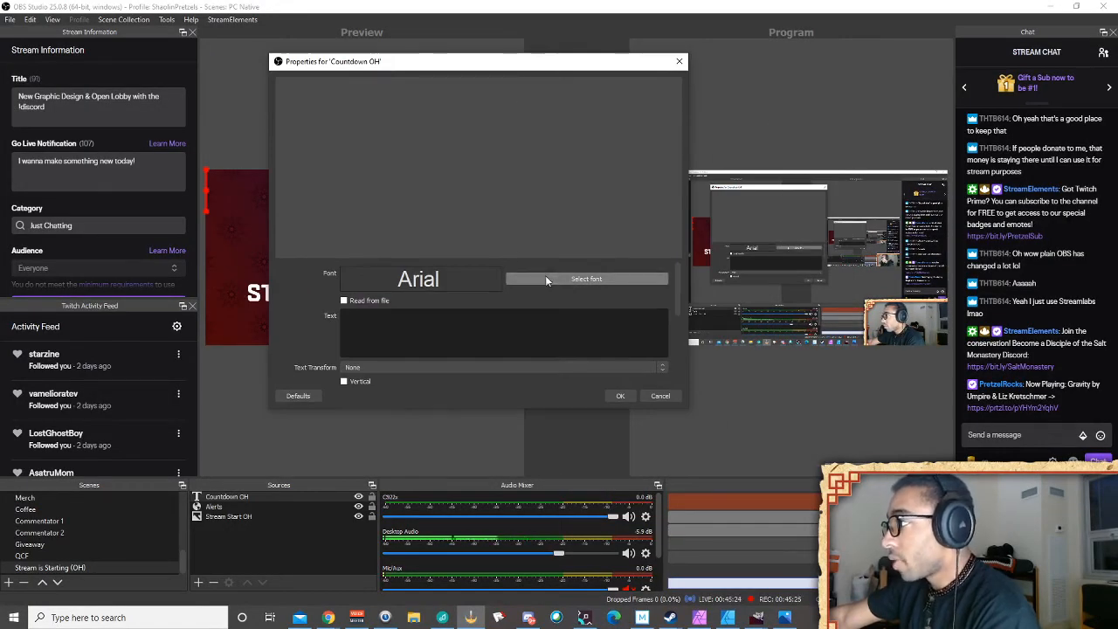
Set the Countdown OH text font to TT Lakes Compressed Black DEMO
{"action": "left_click", "coordinate": [546, 280]}
{"action": "scroll", "coordinate": [429, 186], "scroll_direction": "down", "scroll_amount": 15}
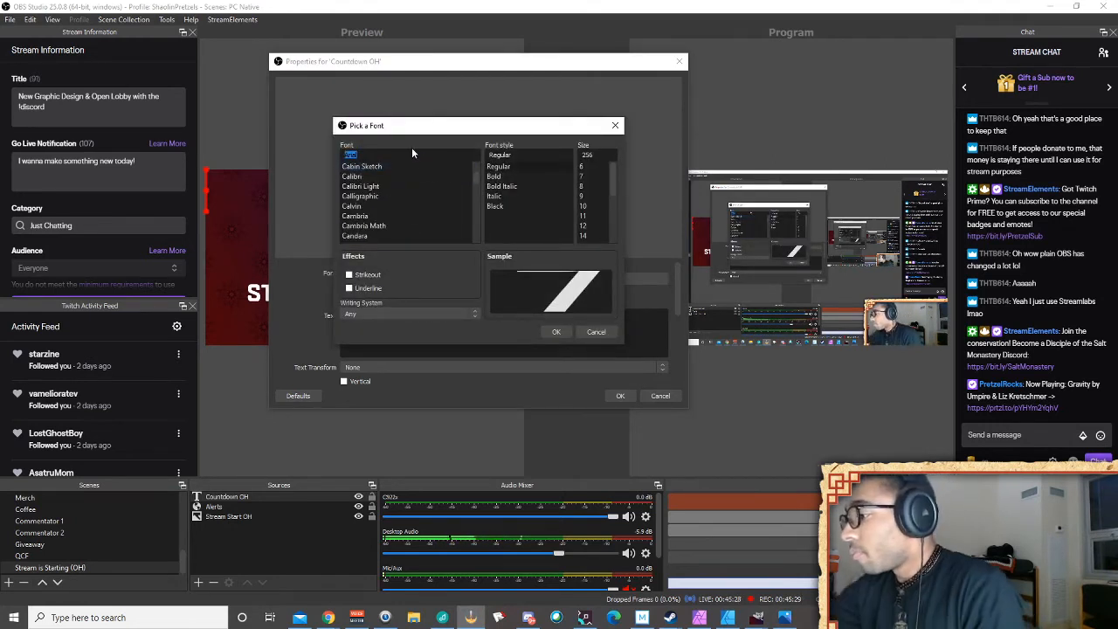
{"action": "type", "text": "tt"}
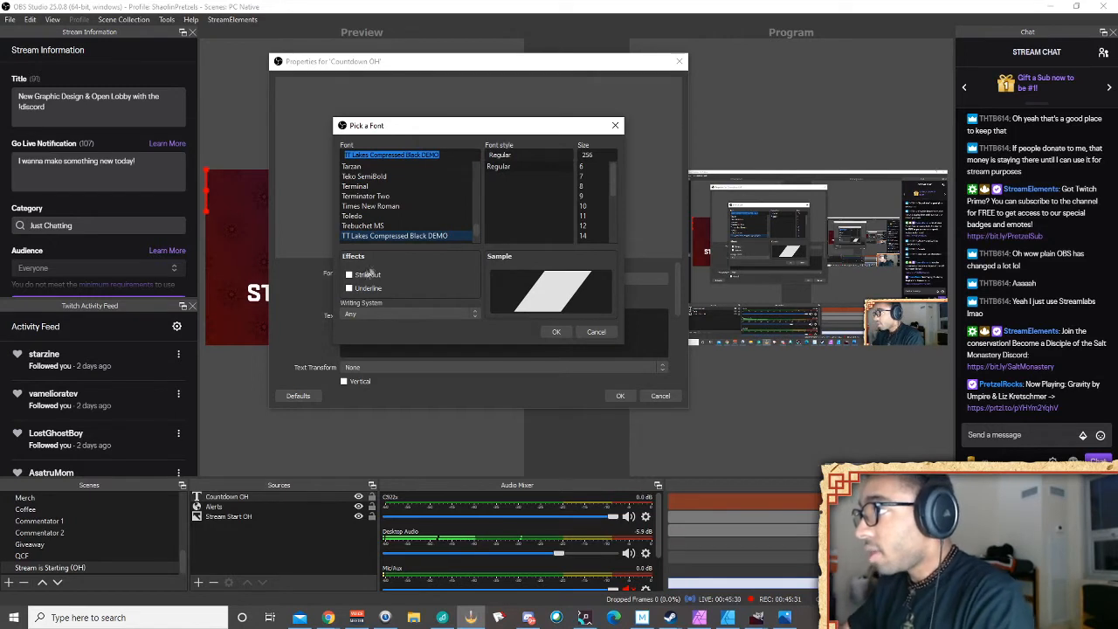
{"action": "scroll", "coordinate": [412, 215], "scroll_direction": "down", "scroll_amount": 1}
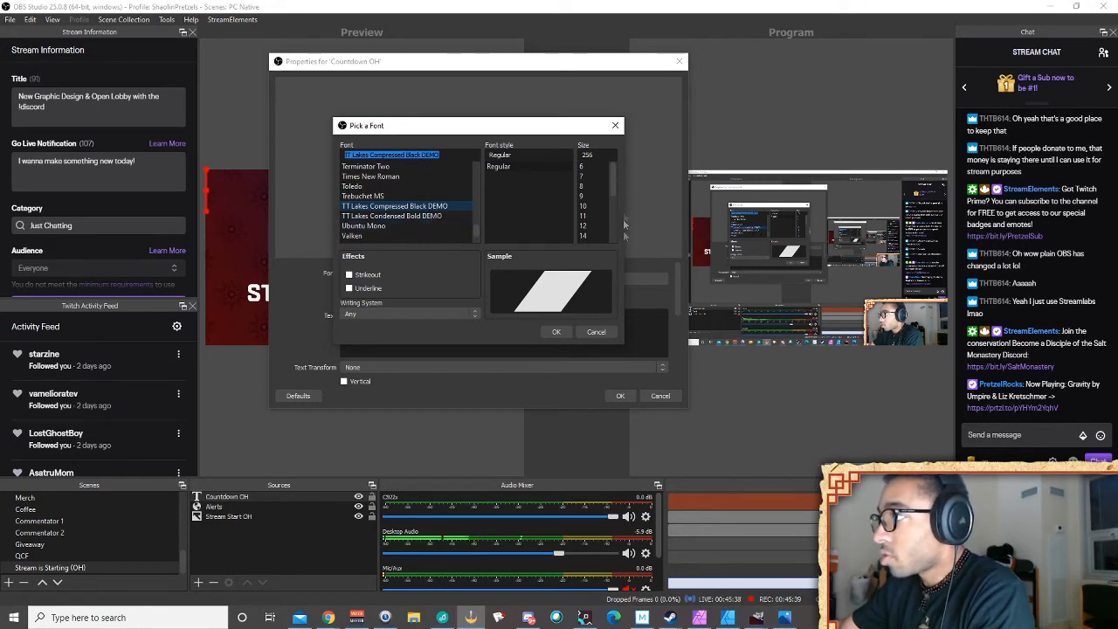
{"action": "left_click", "coordinate": [556, 332]}
{"action": "left_click_drag", "start_coordinate": [588, 66], "coordinate": [831, 45]}
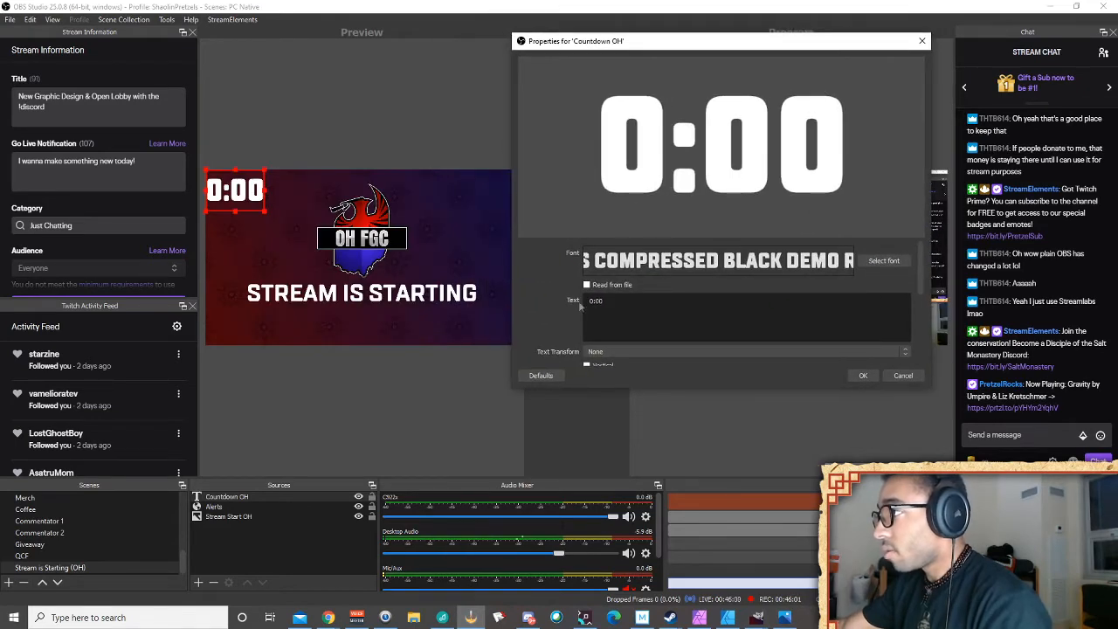
Drag the 0:00 countdown below STREAM IS STARTING and centre it horizontally
{"action": "left_click_drag", "start_coordinate": [254, 196], "coordinate": [376, 324]}
{"action": "right_click", "coordinate": [378, 324]}
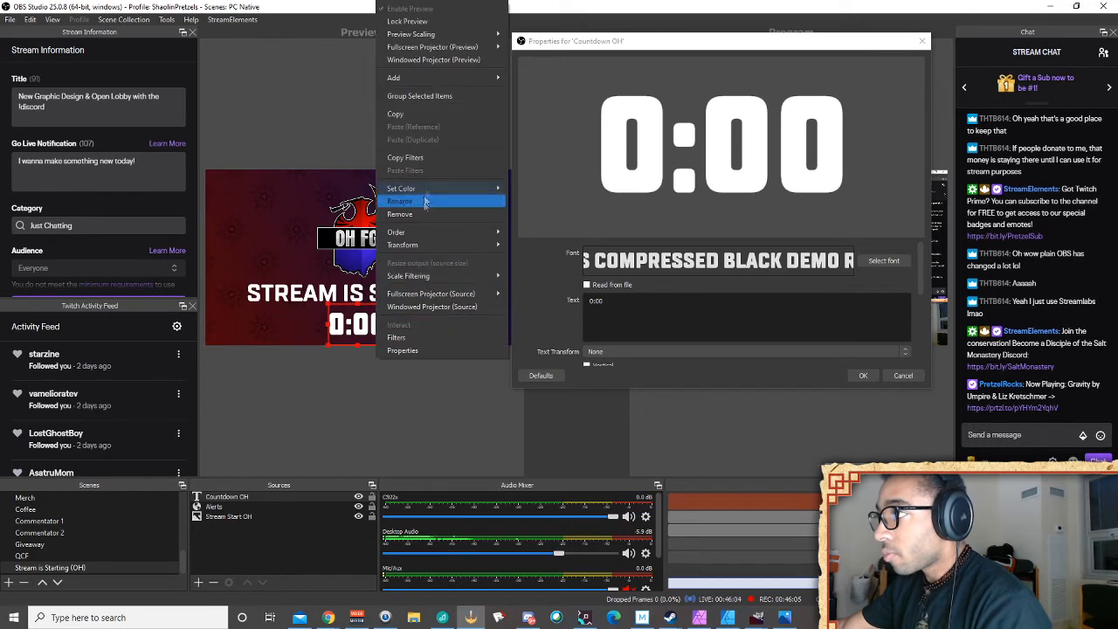
{"action": "mouse_move", "coordinate": [441, 246]}
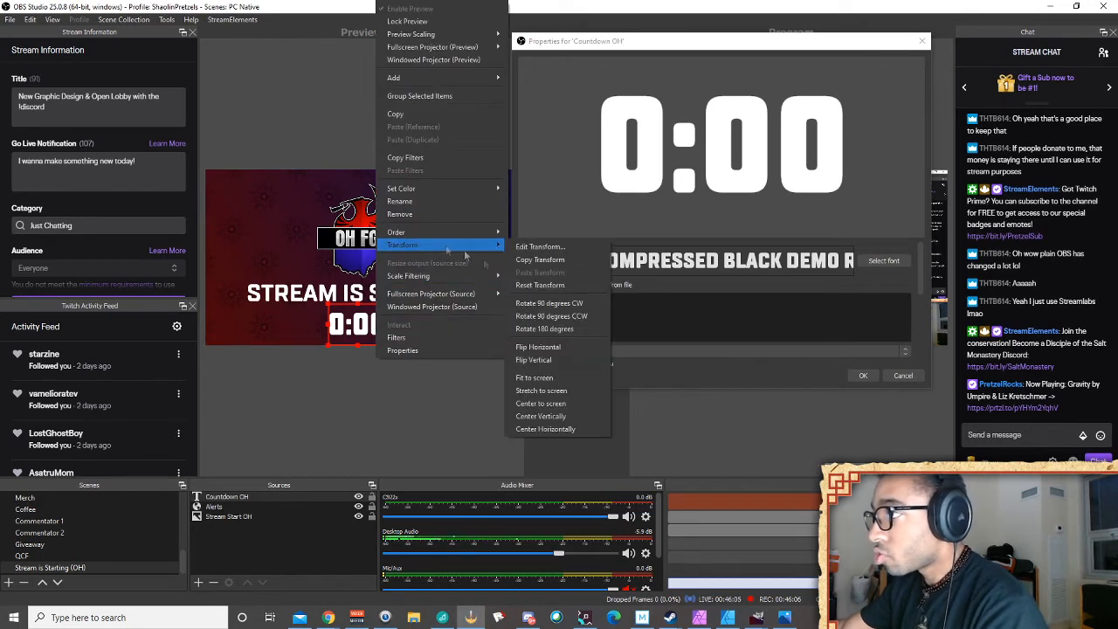
{"action": "left_click", "coordinate": [561, 430]}
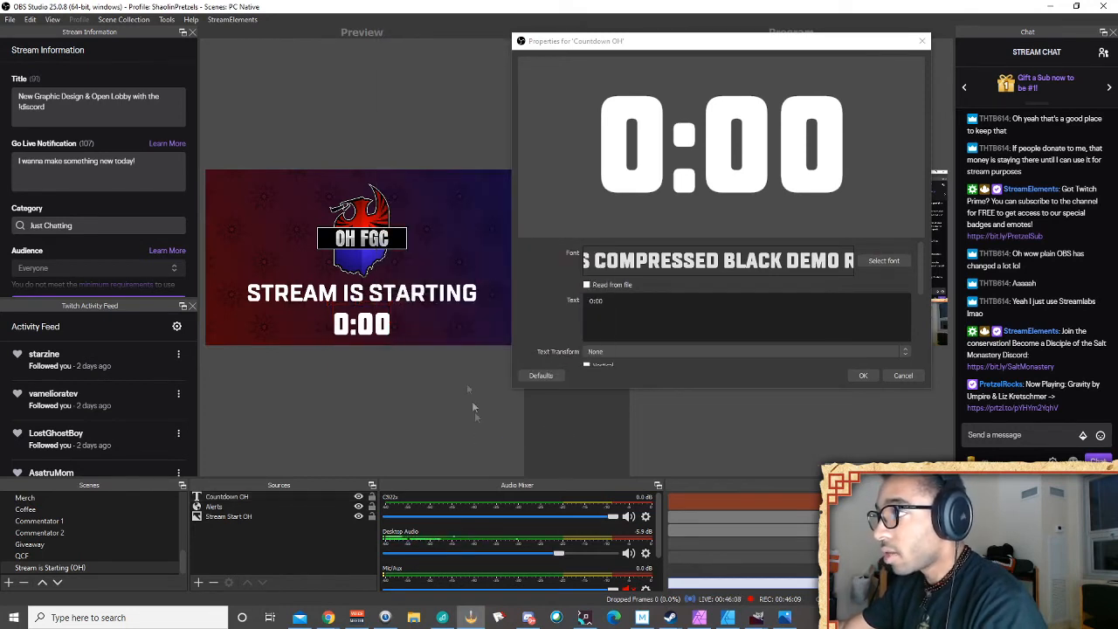
{"action": "left_click_drag", "start_coordinate": [735, 44], "coordinate": [773, 295]}
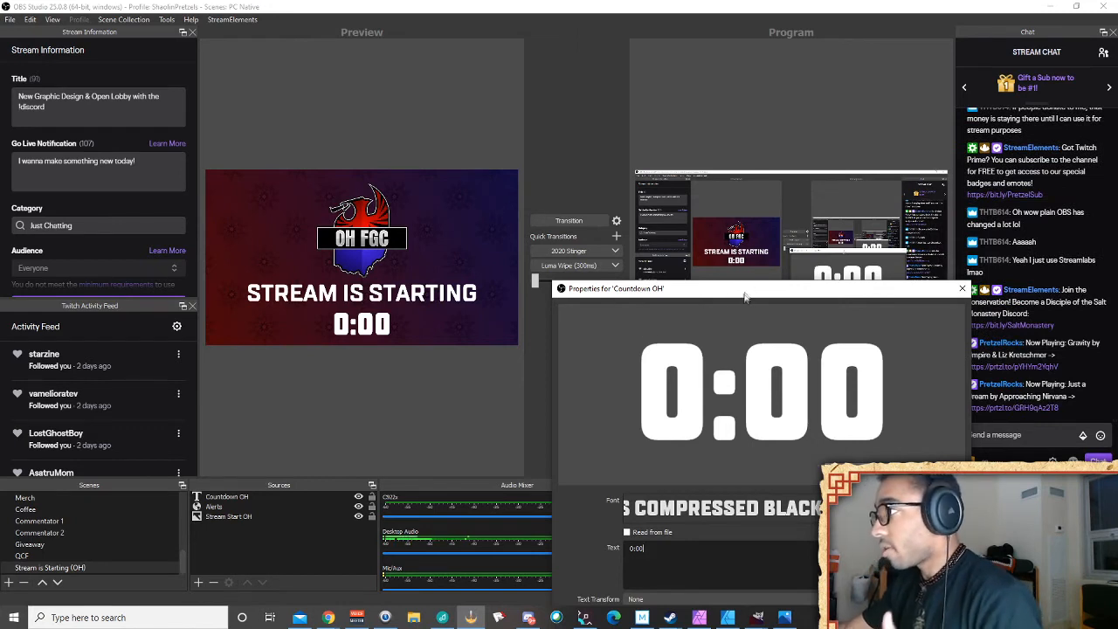
{"action": "left_click_drag", "start_coordinate": [743, 300], "coordinate": [702, 110]}
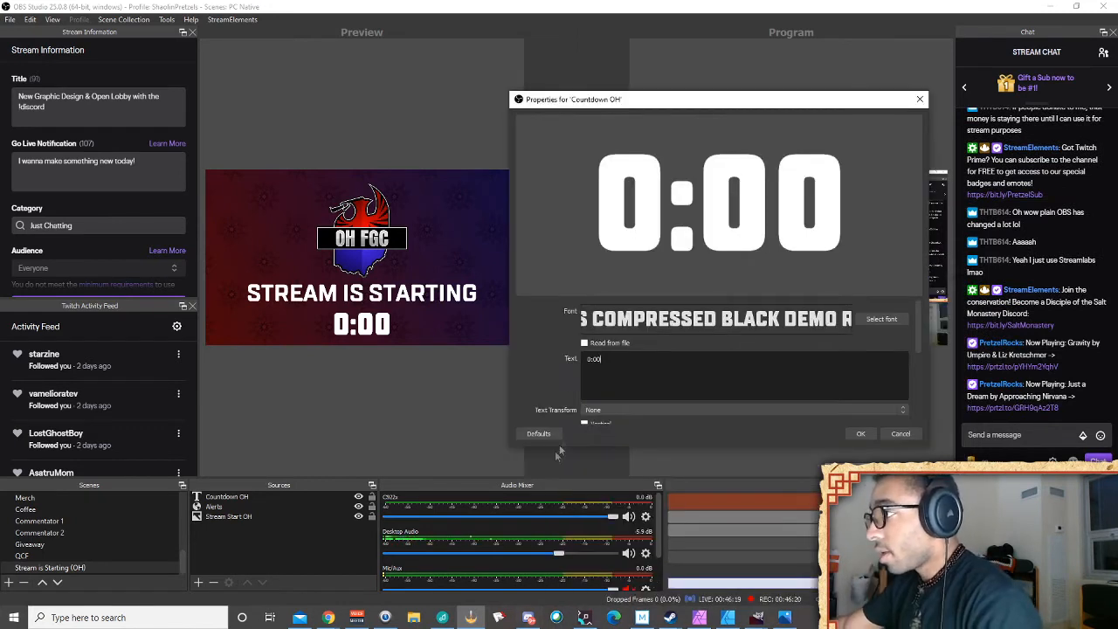
{"action": "mouse_move", "coordinate": [393, 626]}
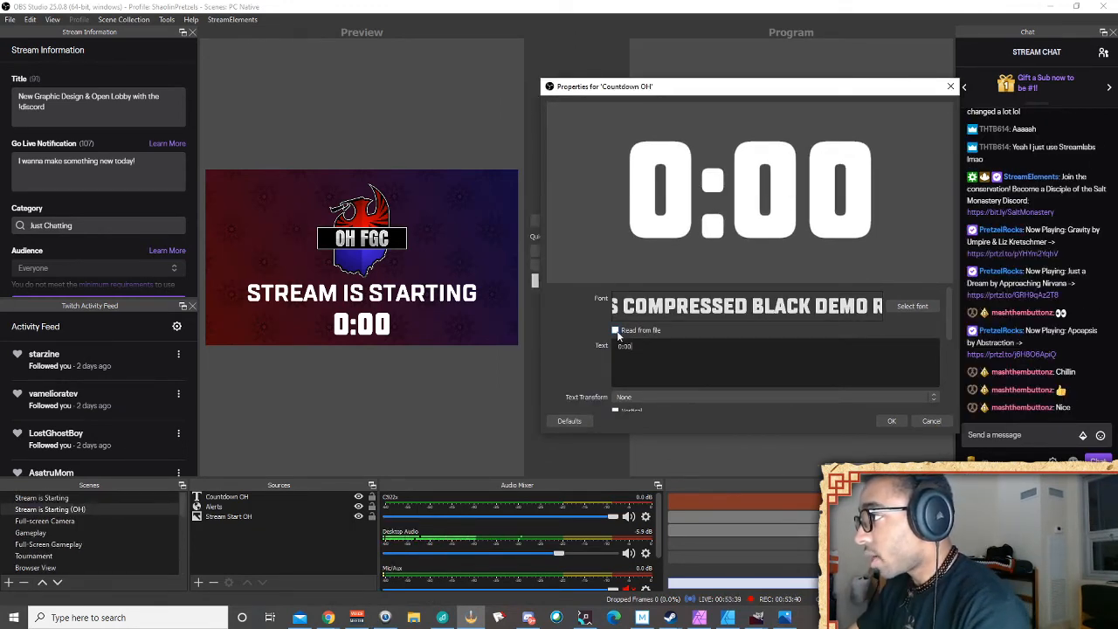
Make Countdown OH read its text from C:\Snaz\TextFiles\Countdown.txt
{"action": "left_click", "coordinate": [616, 331]}
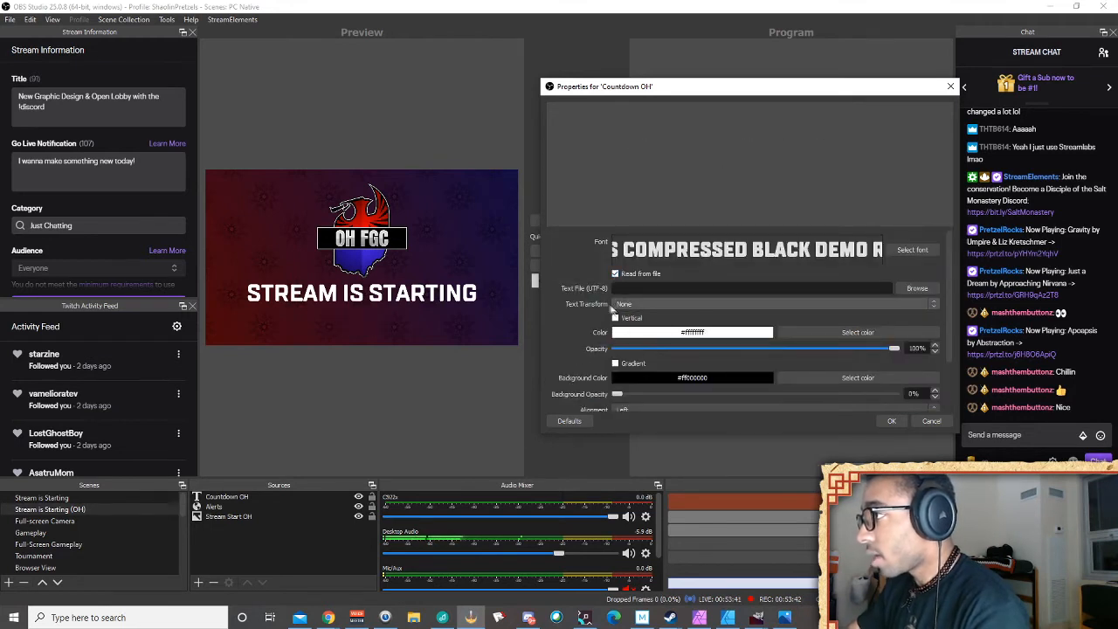
{"action": "left_click", "coordinate": [922, 290]}
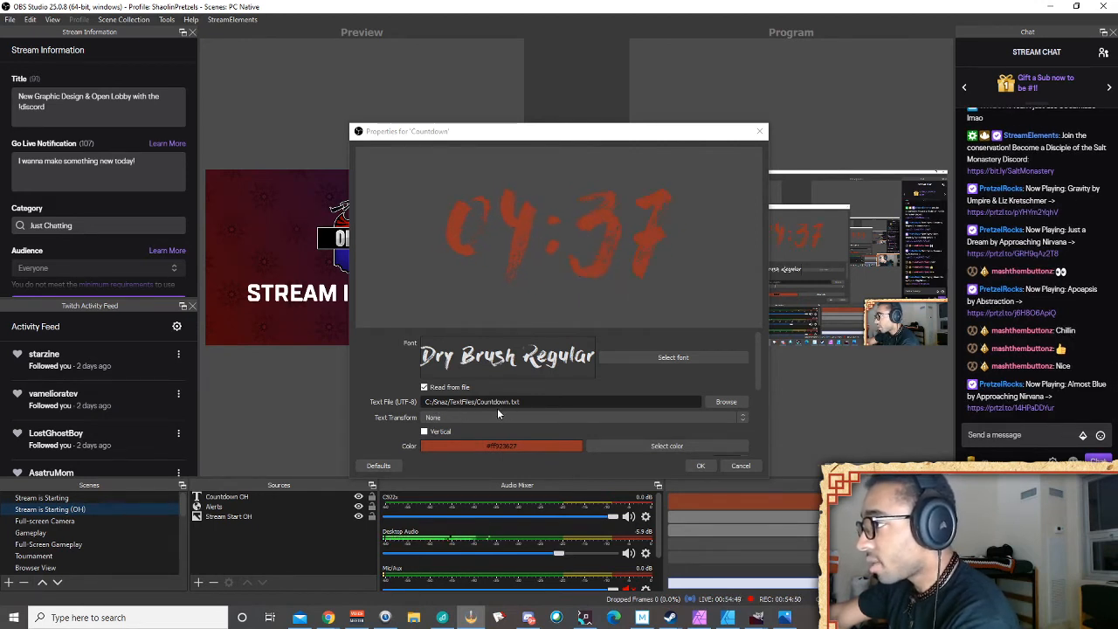
{"action": "left_click", "coordinate": [759, 132]}
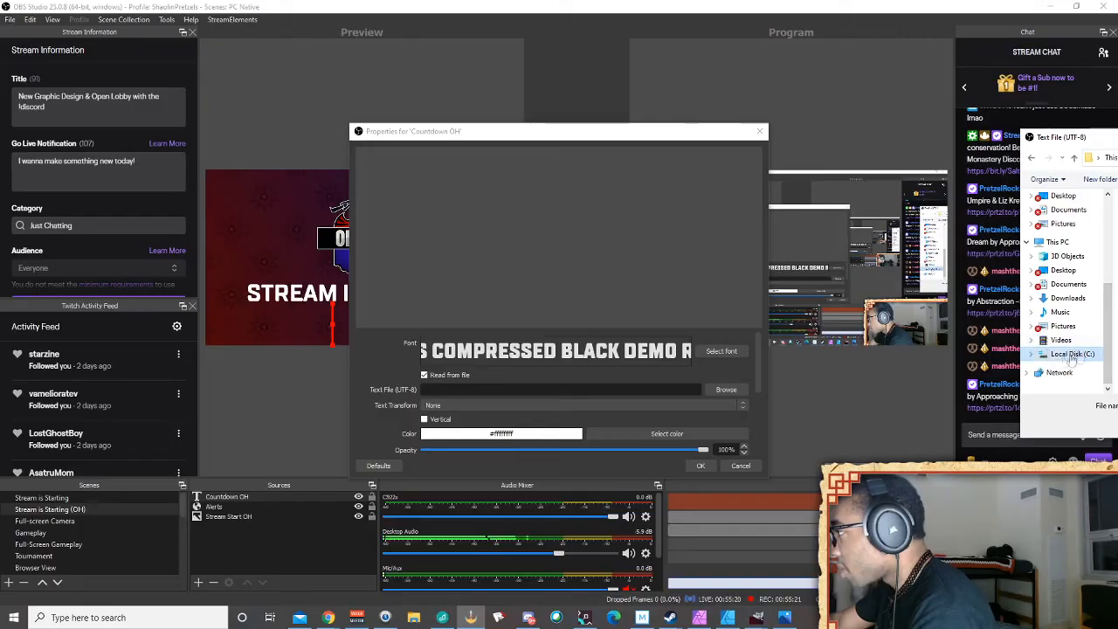
{"action": "left_click_drag", "start_coordinate": [1117, 139], "coordinate": [449, 177]}
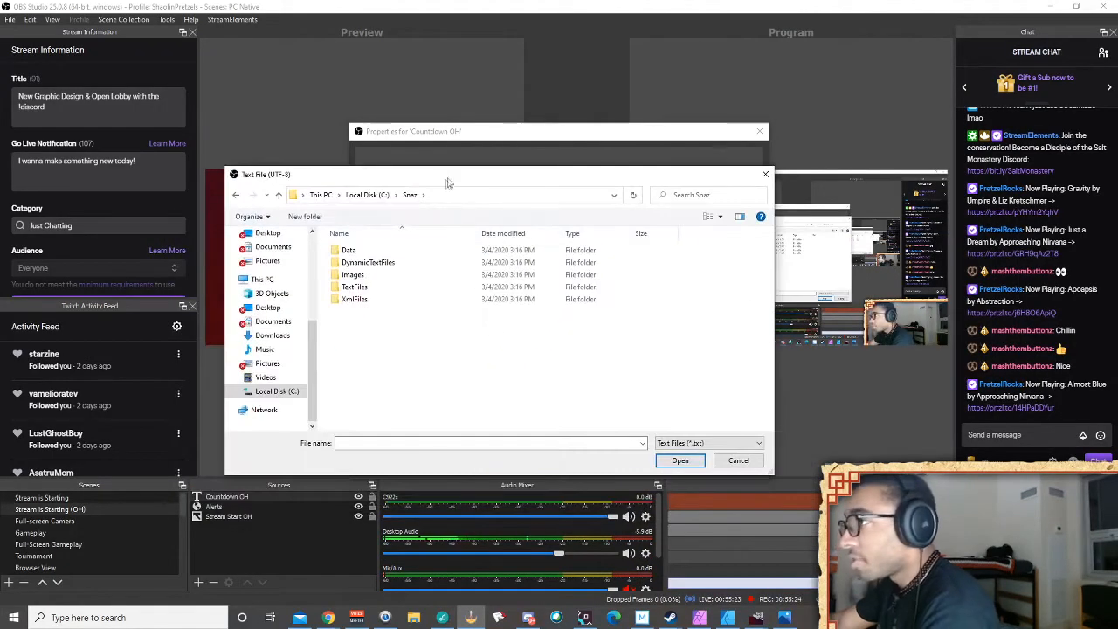
{"action": "double_click", "coordinate": [389, 288]}
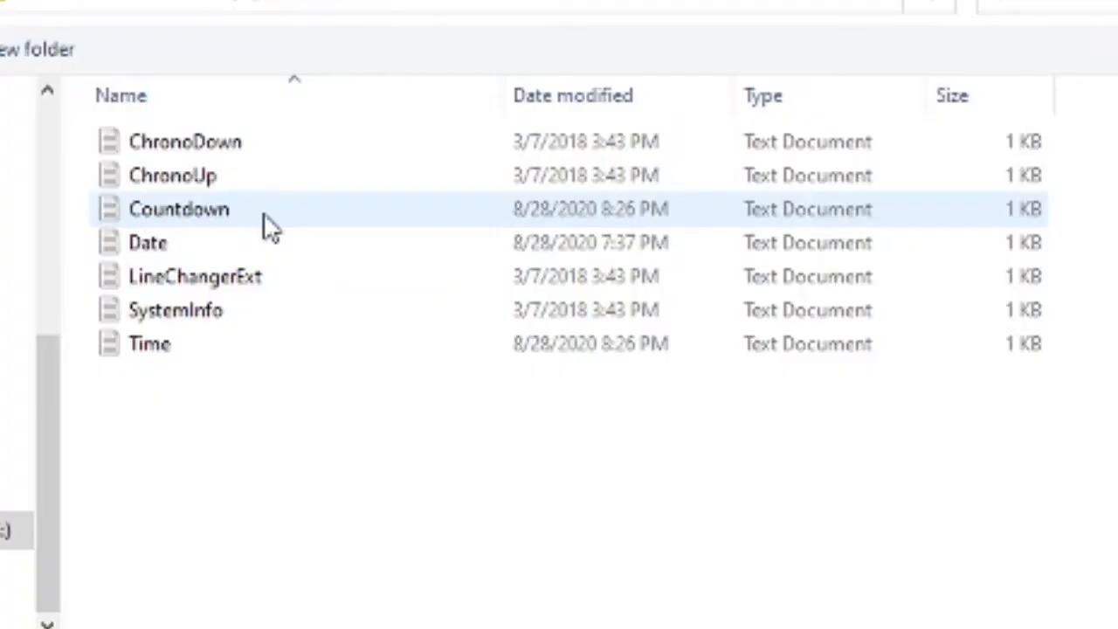
{"action": "left_click", "coordinate": [393, 280]}
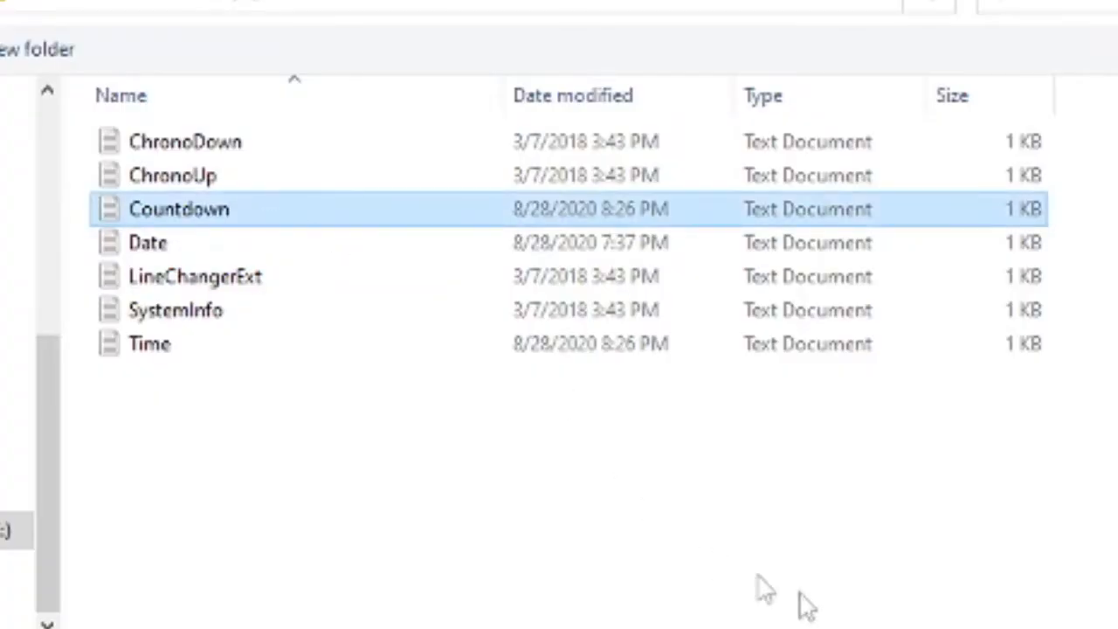
{"action": "left_click", "coordinate": [683, 458]}
{"action": "right_click", "coordinate": [382, 333]}
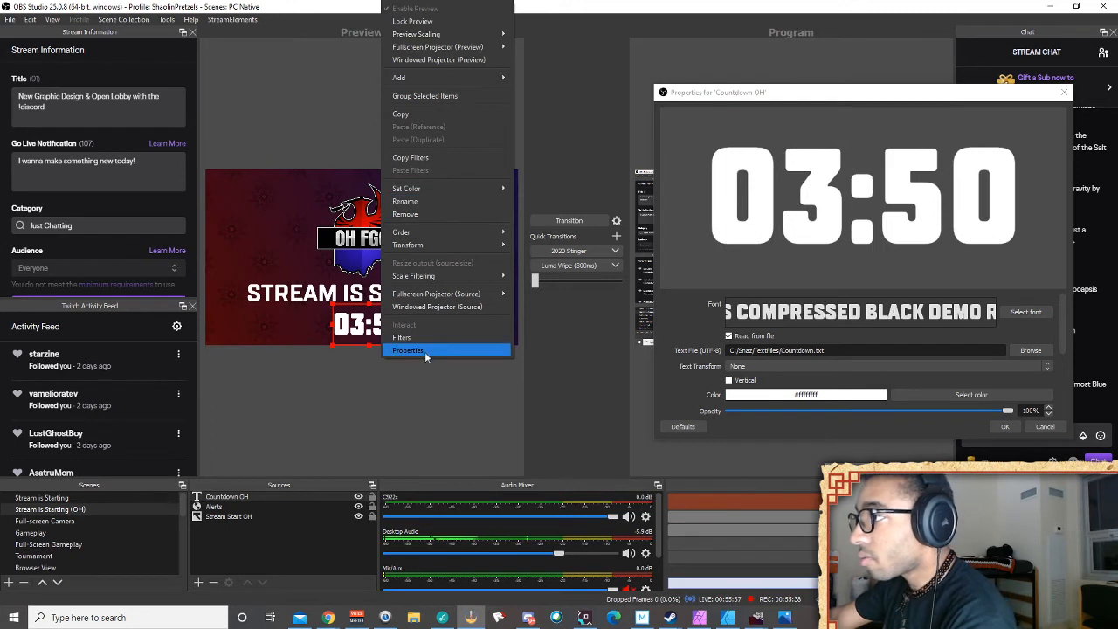
Center the ticking countdown horizontally under STREAM IS STARTING and move the Properties dialog aside
{"action": "mouse_move", "coordinate": [439, 248]}
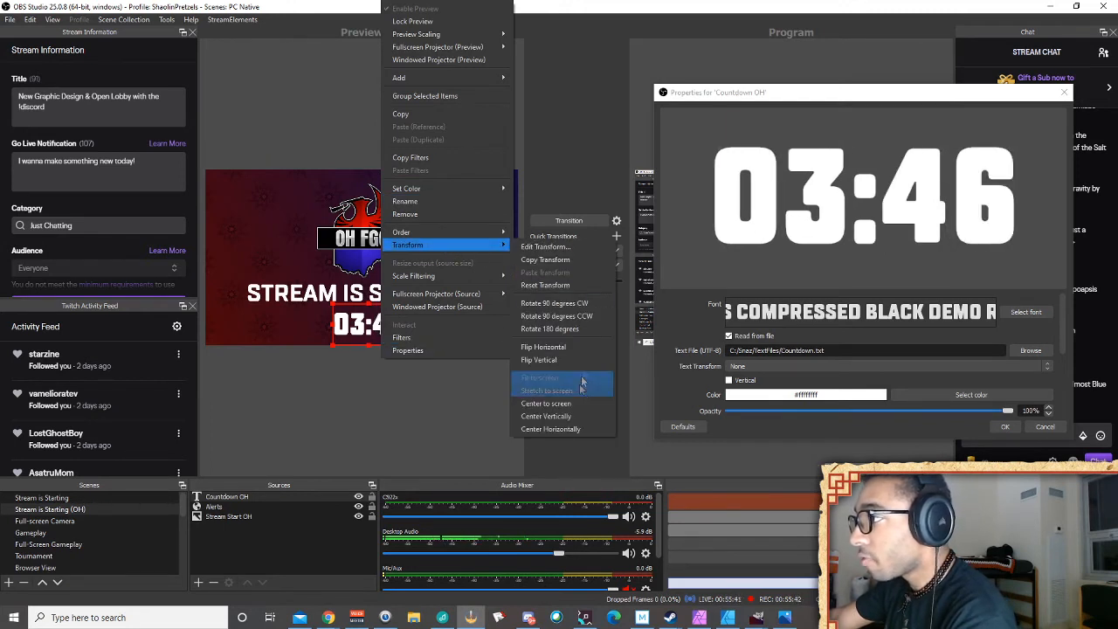
{"action": "left_click", "coordinate": [581, 428]}
{"action": "left_click_drag", "start_coordinate": [929, 96], "coordinate": [816, 372]}
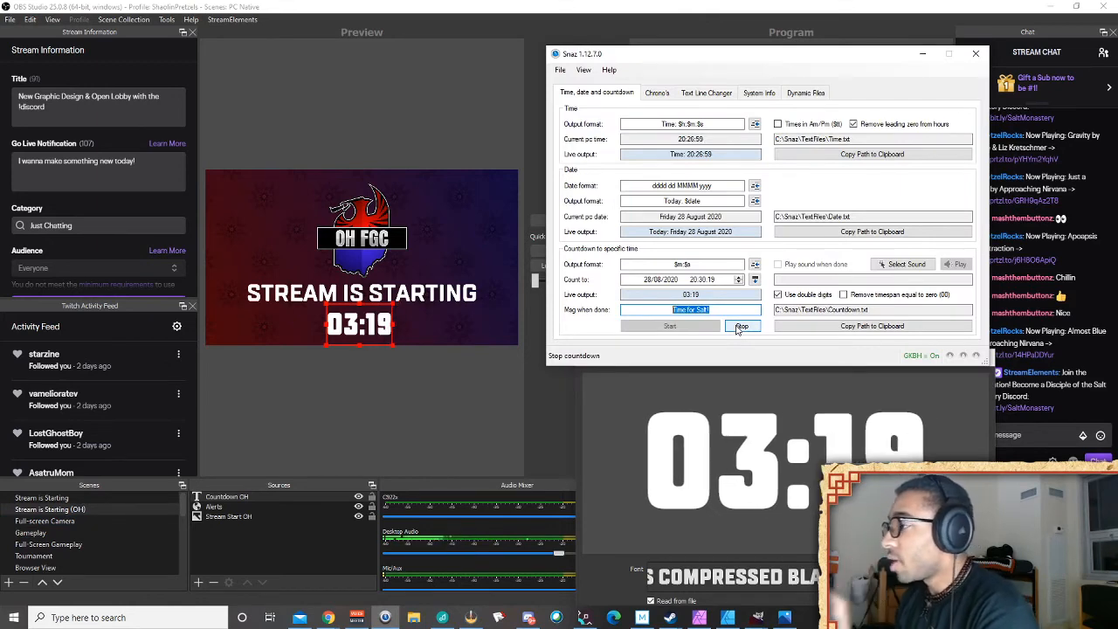
Clear Snaz's old done message, select the LET'S DO THIS! text in OBS, then bring Snaz forward and move it lower
{"action": "key", "text": "BackSpace"}
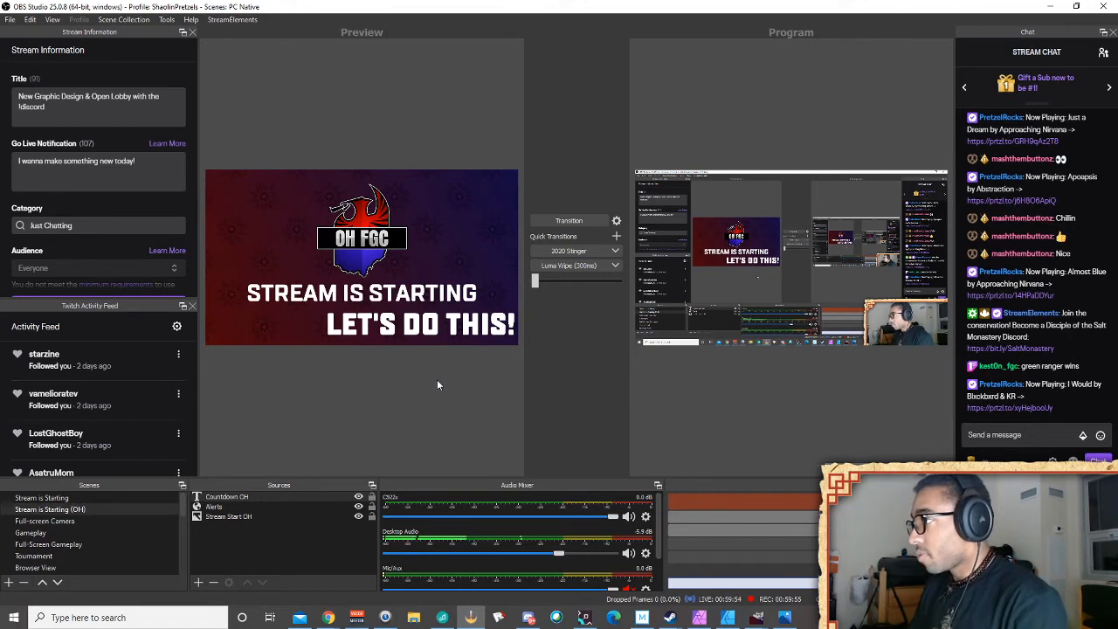
{"action": "left_click", "coordinate": [423, 338]}
{"action": "left_click", "coordinate": [423, 338]}
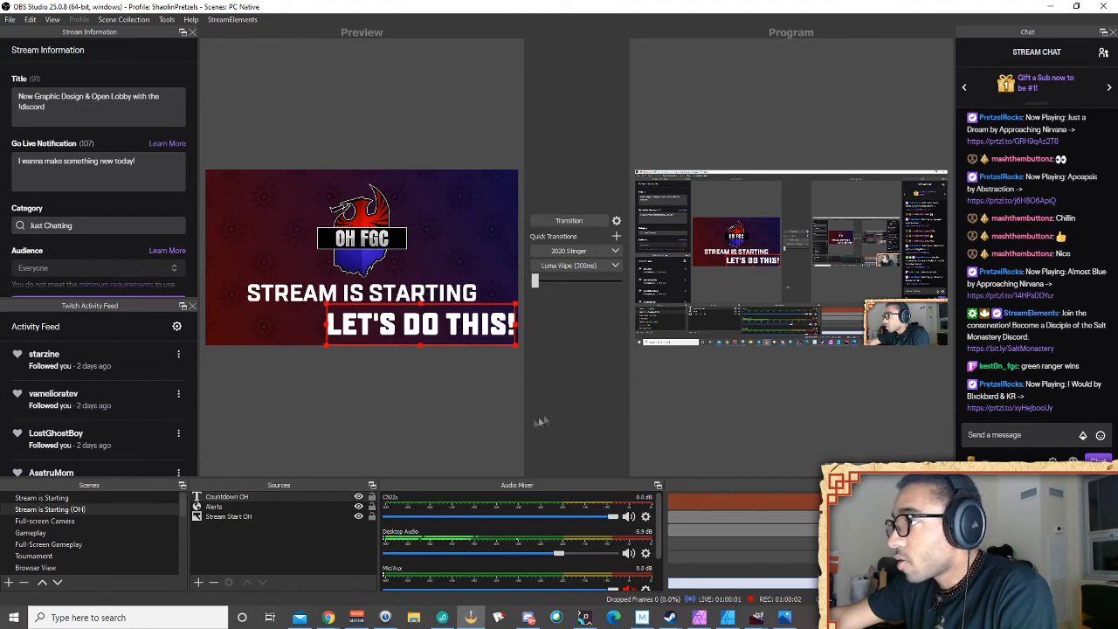
{"action": "left_click", "coordinate": [385, 618]}
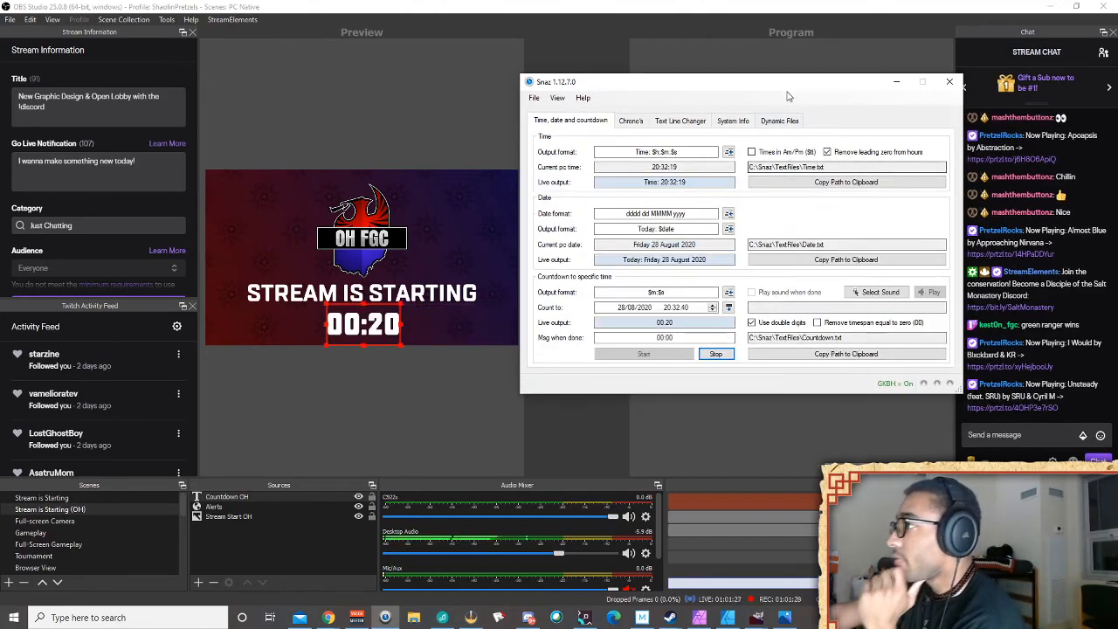
{"action": "left_click_drag", "start_coordinate": [789, 85], "coordinate": [806, 117]}
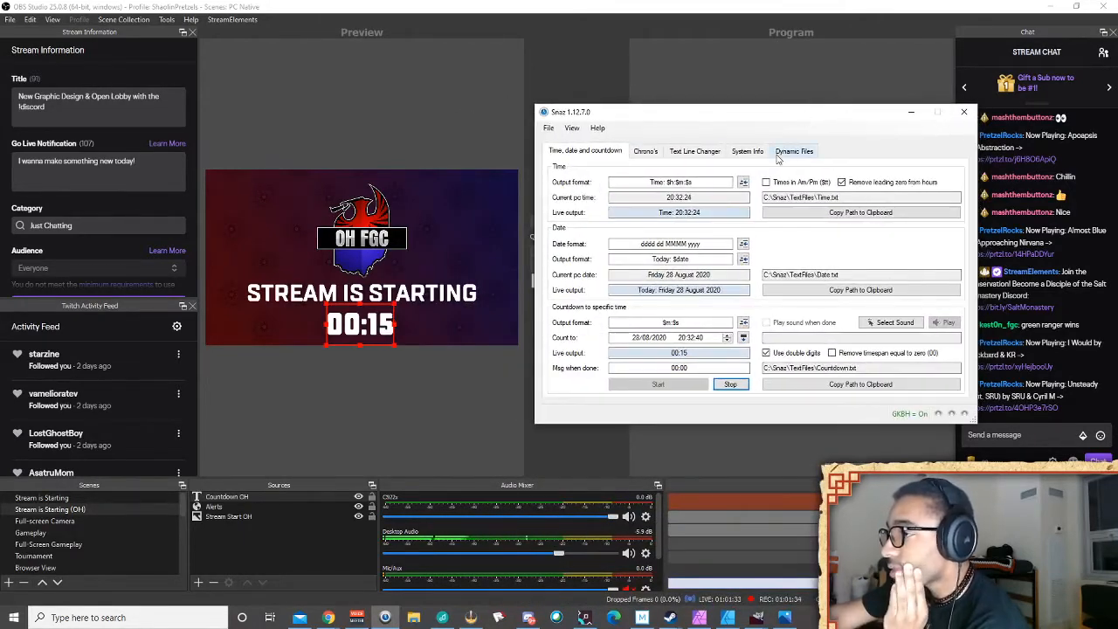